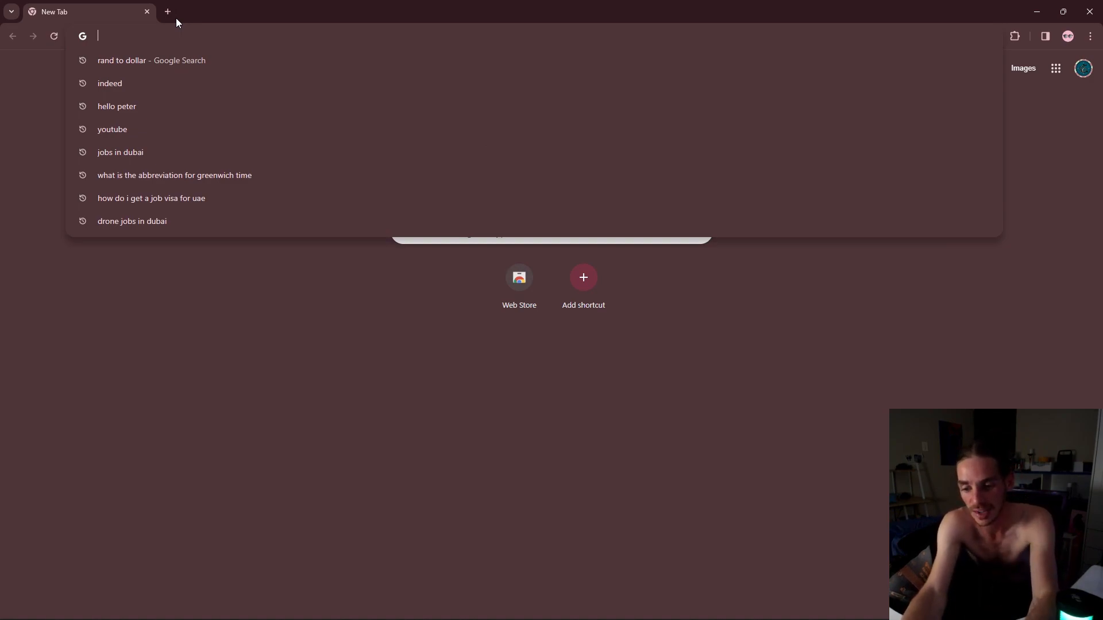
{"action": "type", "text": "google earth"}
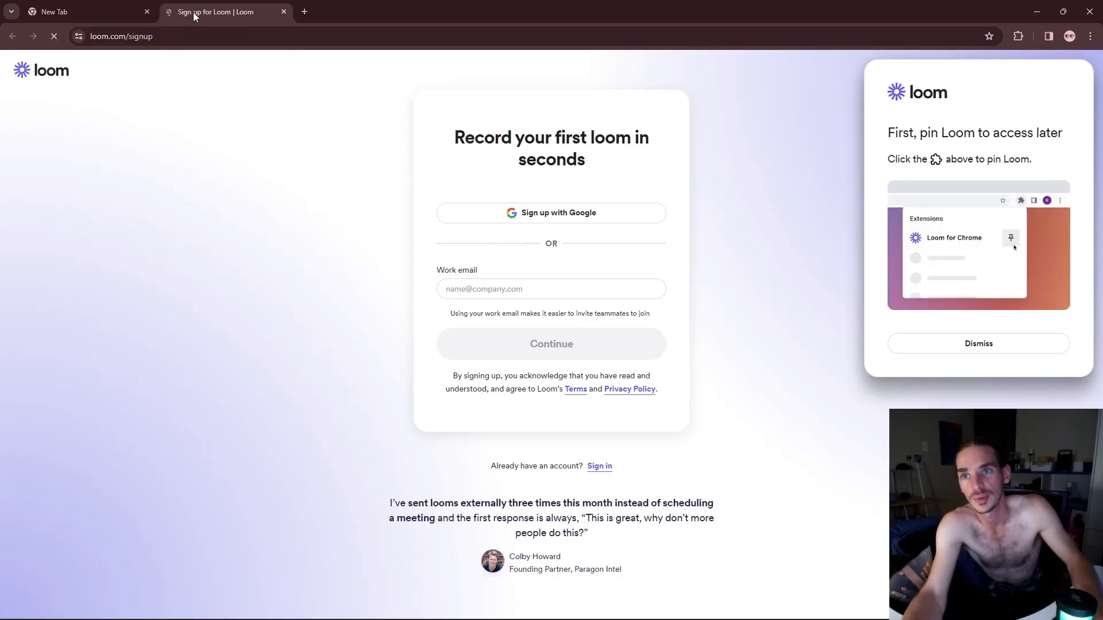
{"action": "left_click", "coordinate": [283, 11]}
{"action": "key", "text": "BackSpace"}
{"action": "key", "text": "Return"}
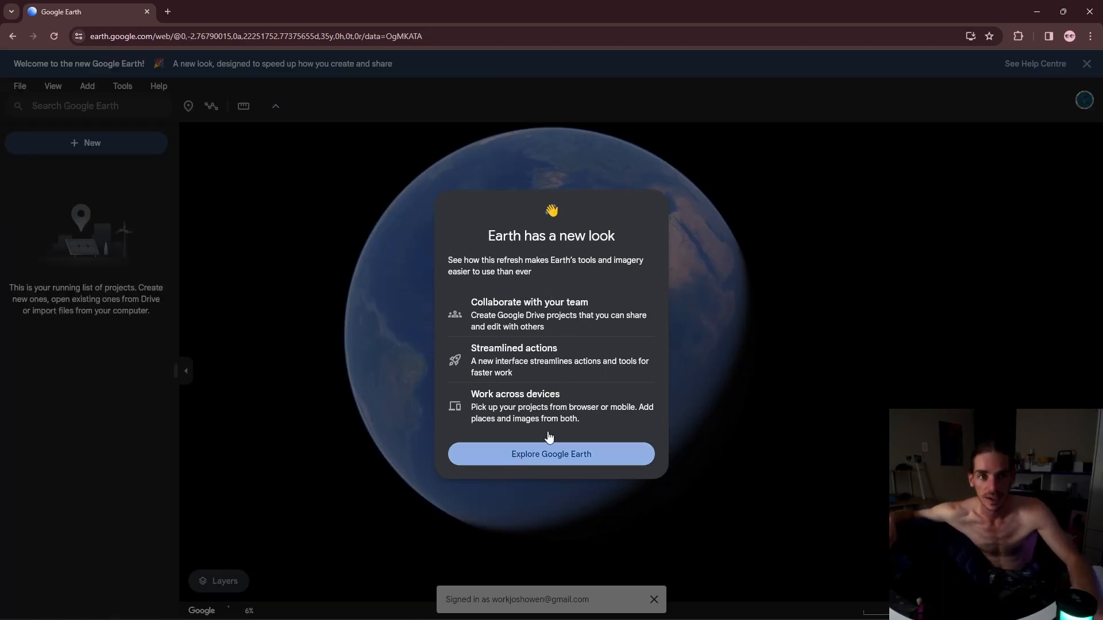
{"action": "left_click", "coordinate": [168, 11]}
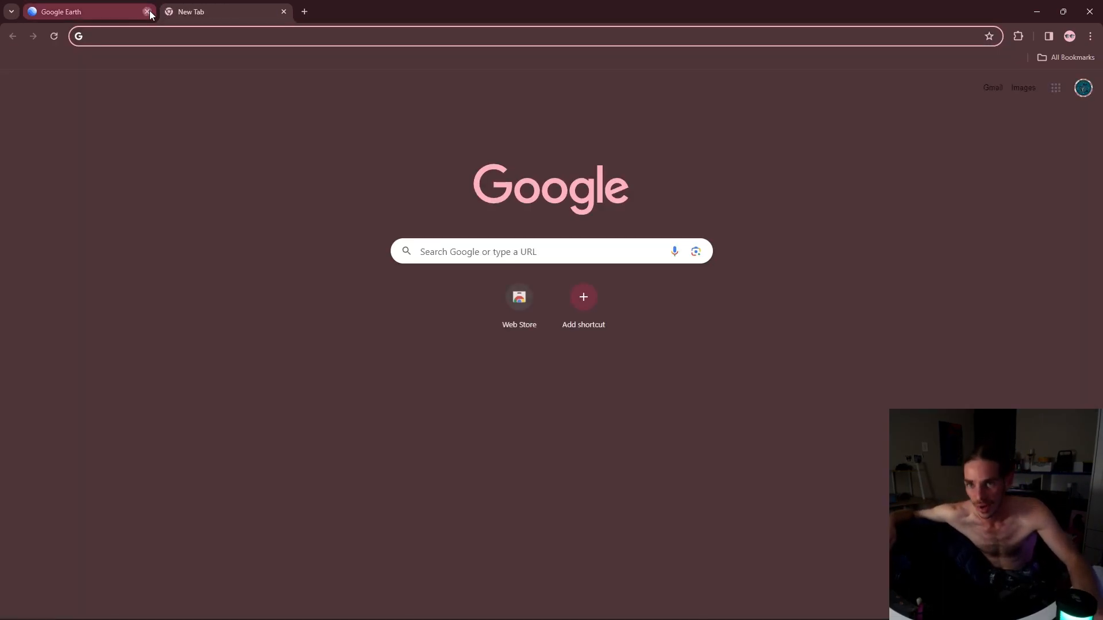
{"action": "left_click", "coordinate": [147, 11]}
Search the web for "google earth pro download"
{"action": "left_click", "coordinate": [175, 37]}
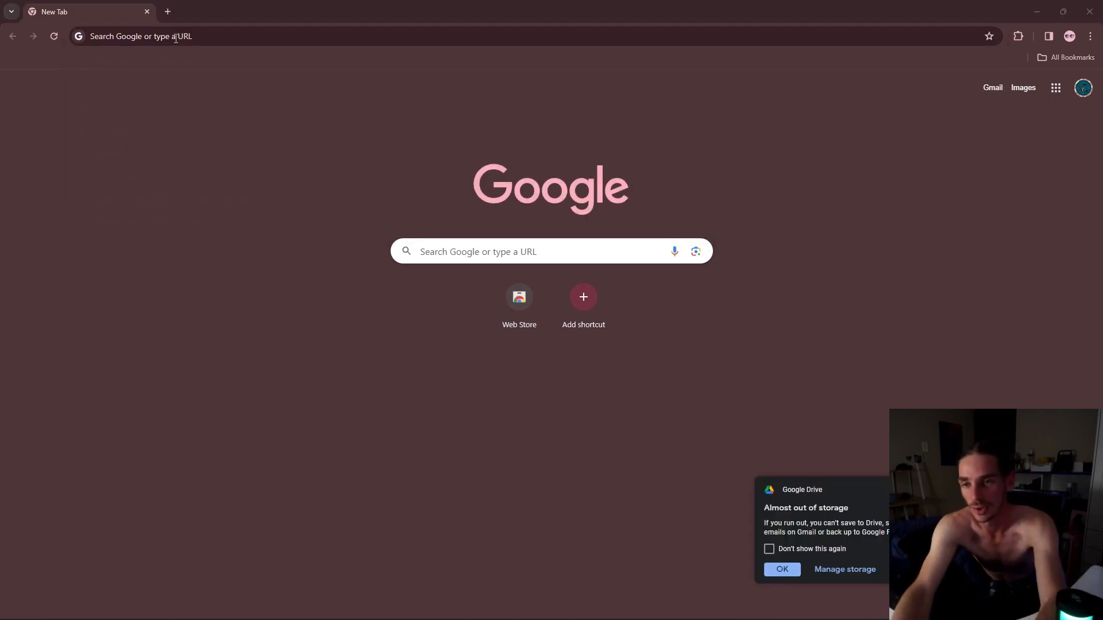
{"action": "left_click", "coordinate": [275, 35]}
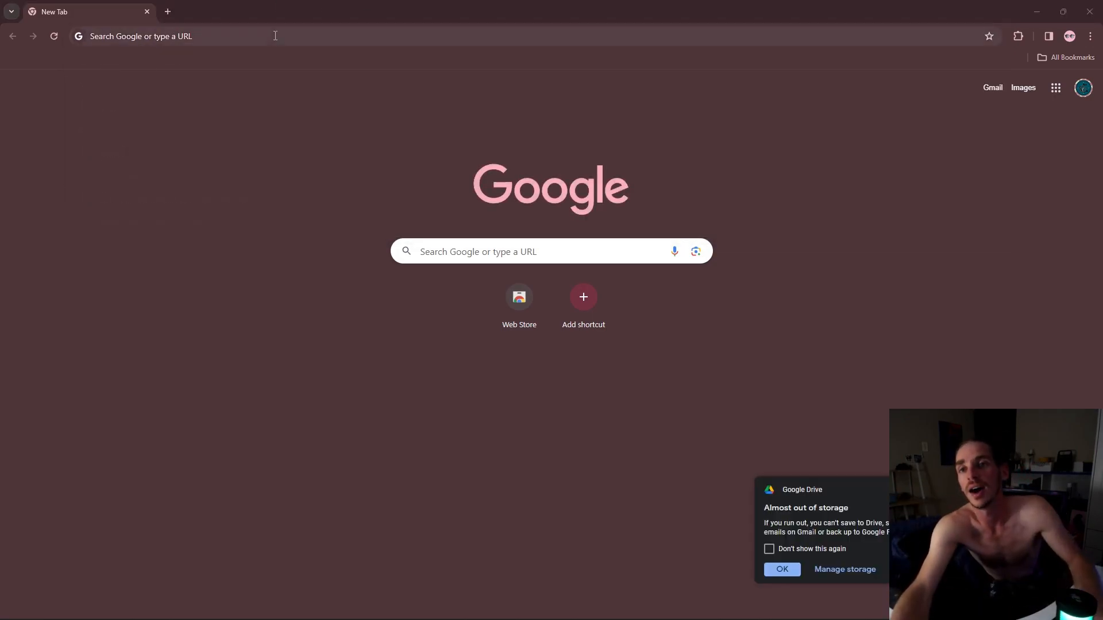
{"action": "type", "text": "google eart"}
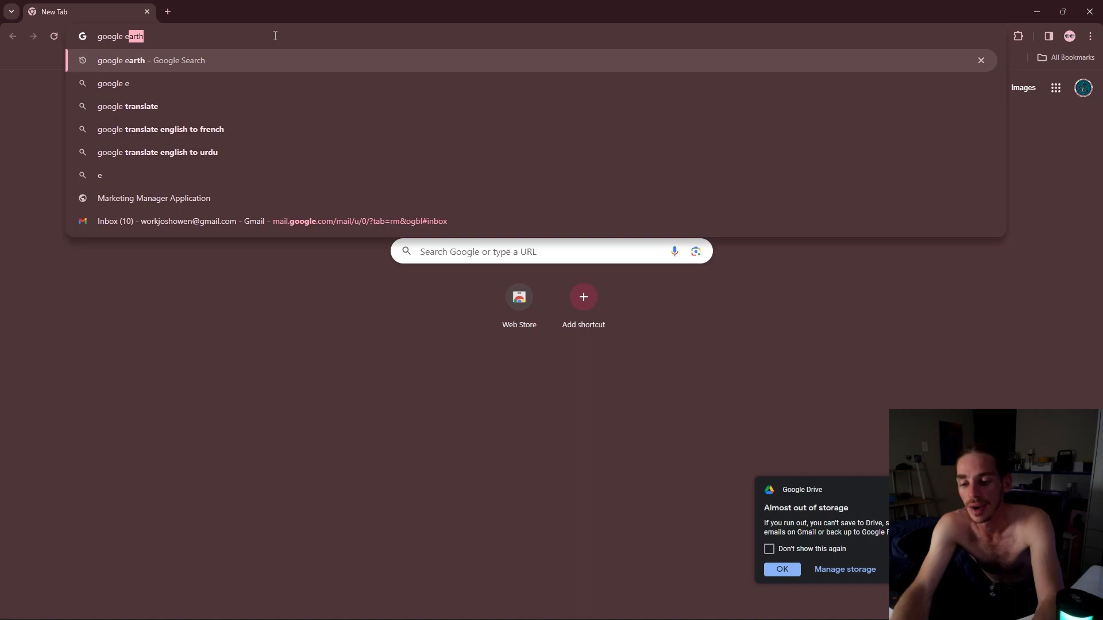
{"action": "type", "text": "h pro "}
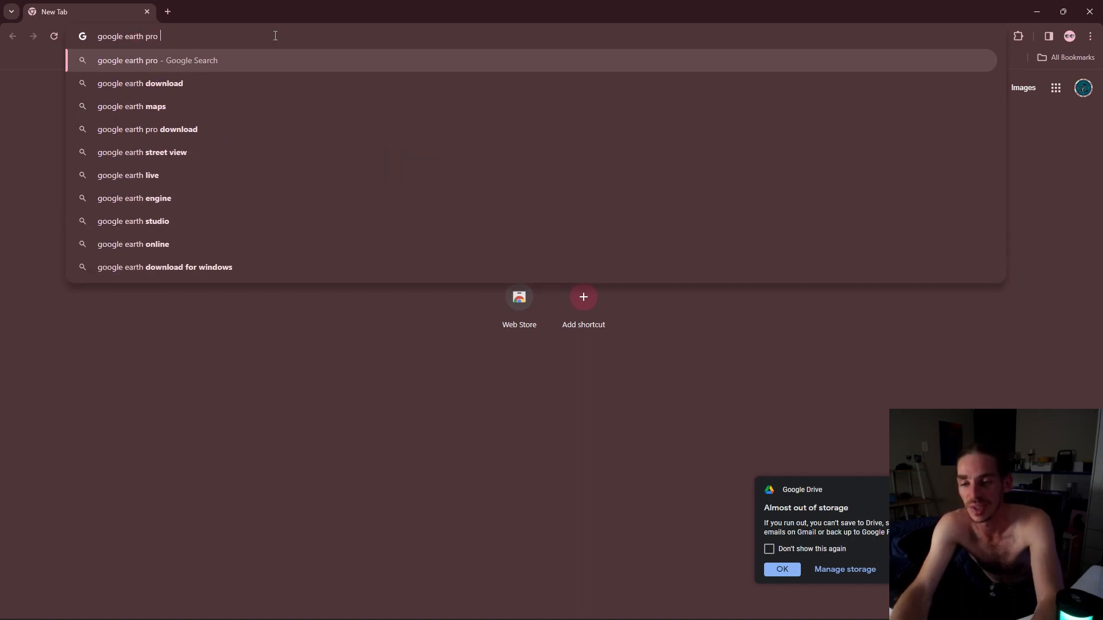
{"action": "type", "text": "download"}
{"action": "key", "text": "Return"}
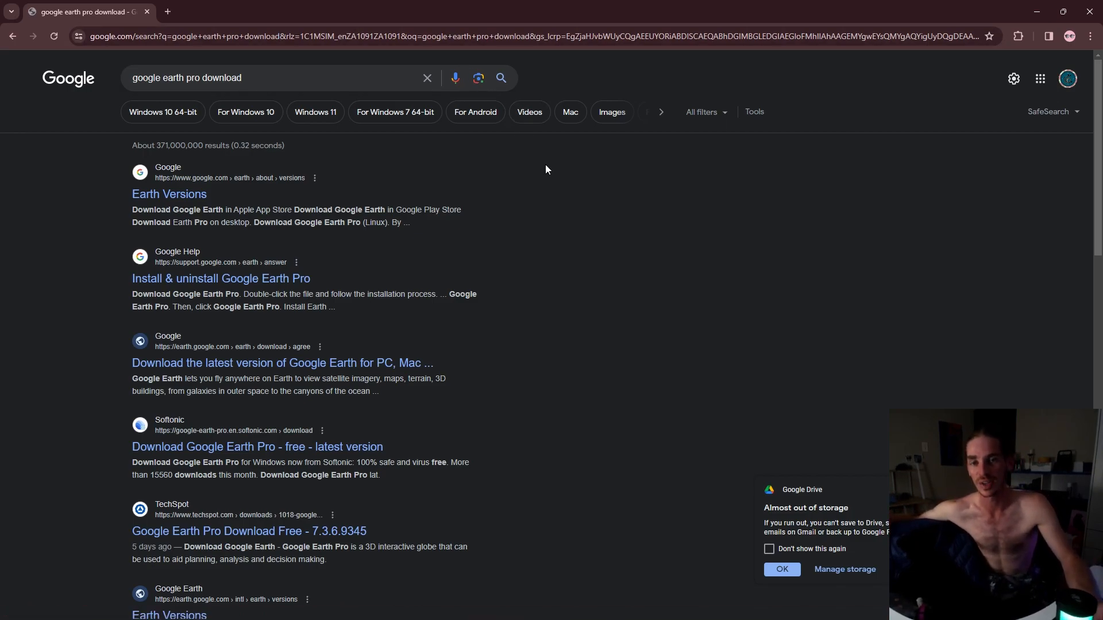
Open the Earth Versions page from the results, then accept the terms and download Google Earth Pro for desktop
{"action": "left_click", "coordinate": [136, 196]}
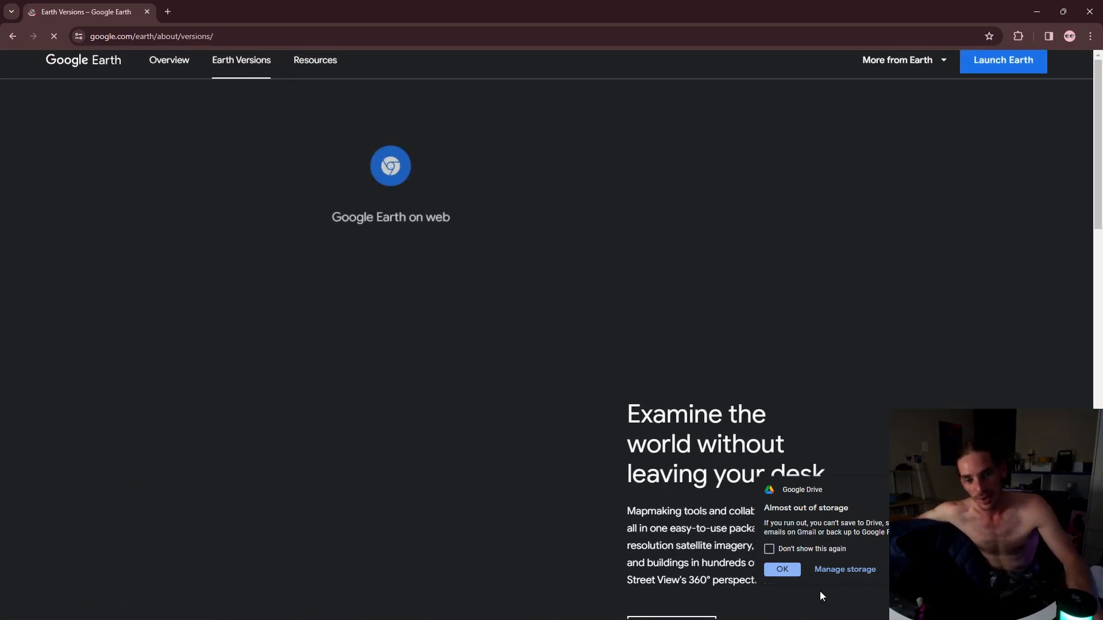
{"action": "left_click", "coordinate": [777, 571]}
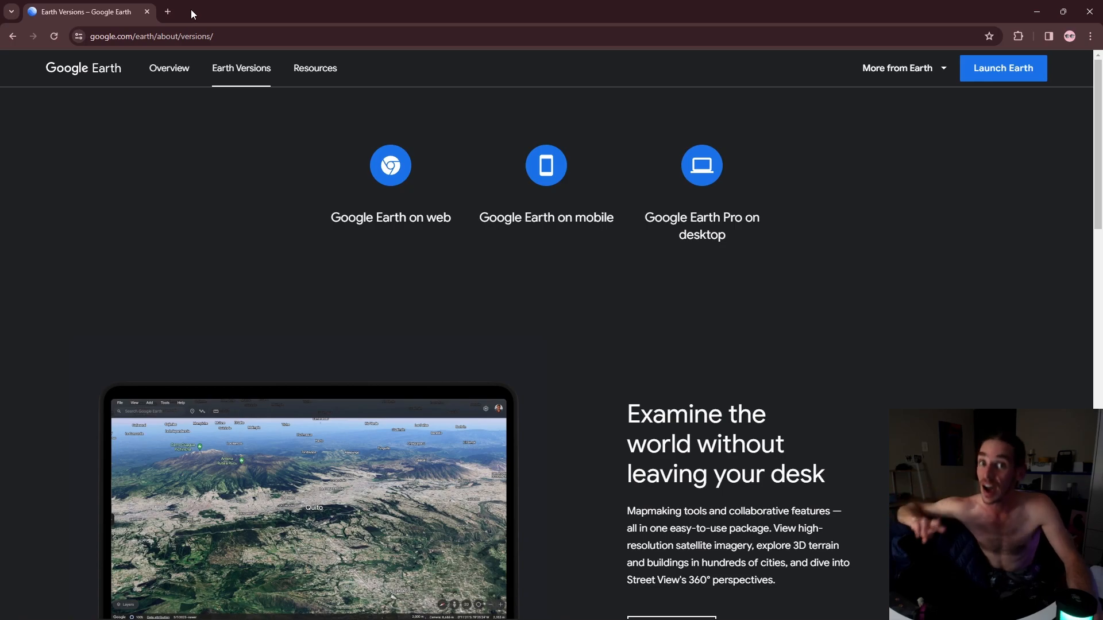
{"action": "left_click", "coordinate": [696, 173]}
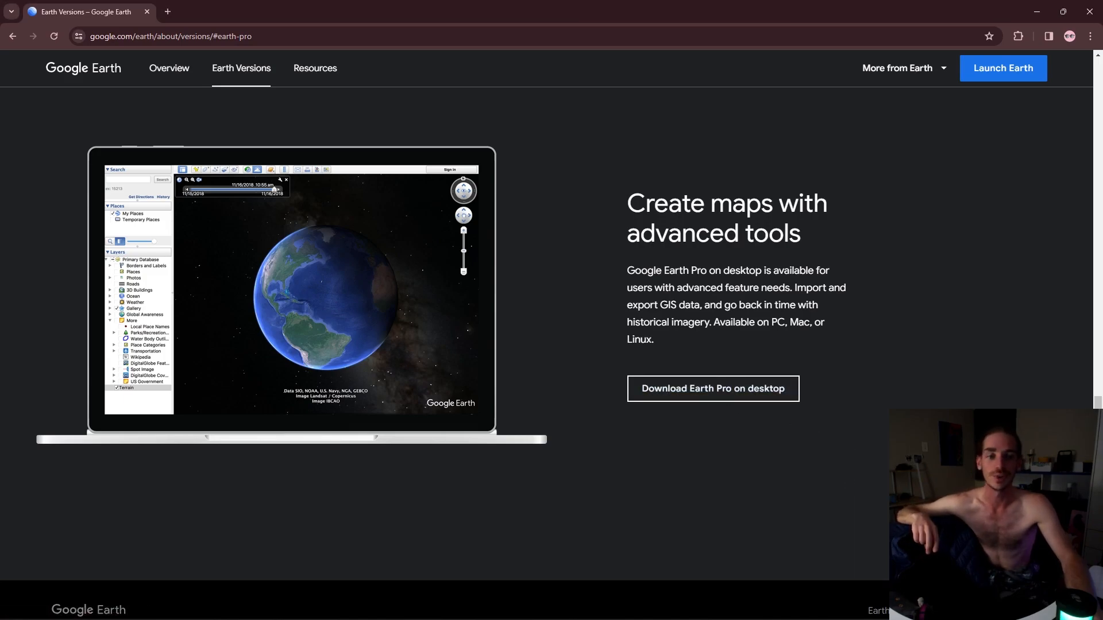
{"action": "left_click", "coordinate": [725, 400]}
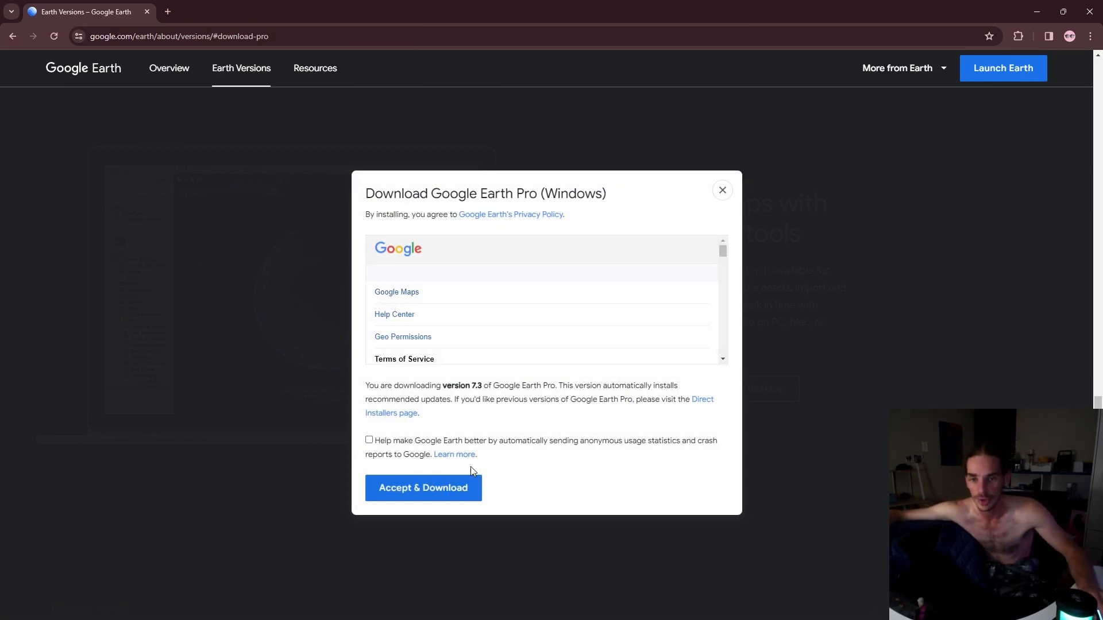
{"action": "left_click", "coordinate": [405, 502]}
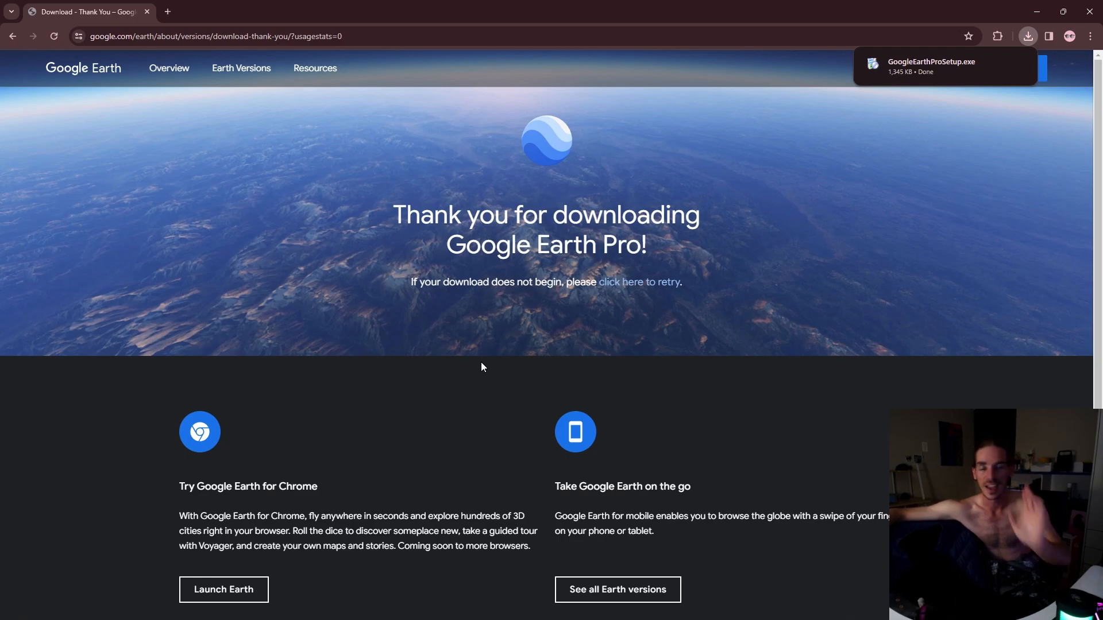
Search the web for "atns rsa data kml" in a new browser tab
{"action": "left_click", "coordinate": [168, 12]}
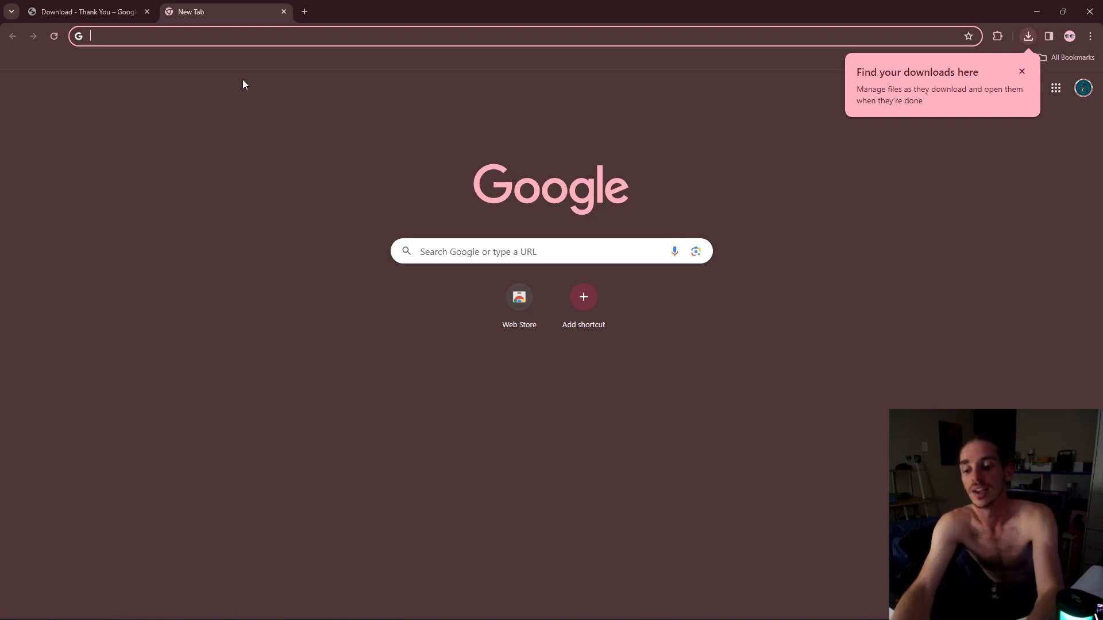
{"action": "type", "text": "atns"}
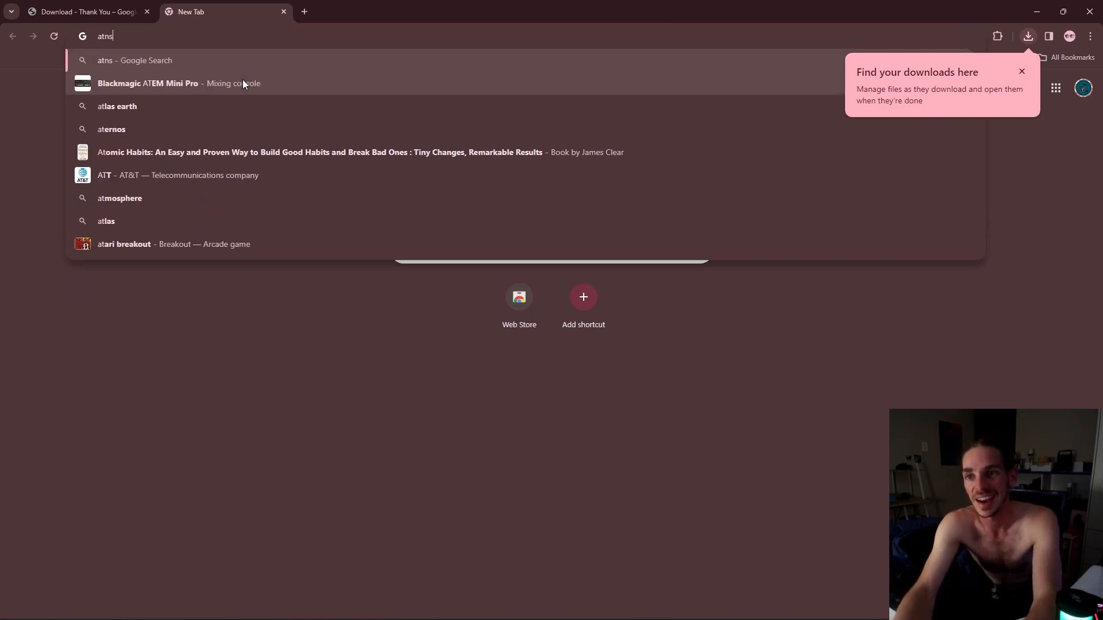
{"action": "type", "text": " rs"}
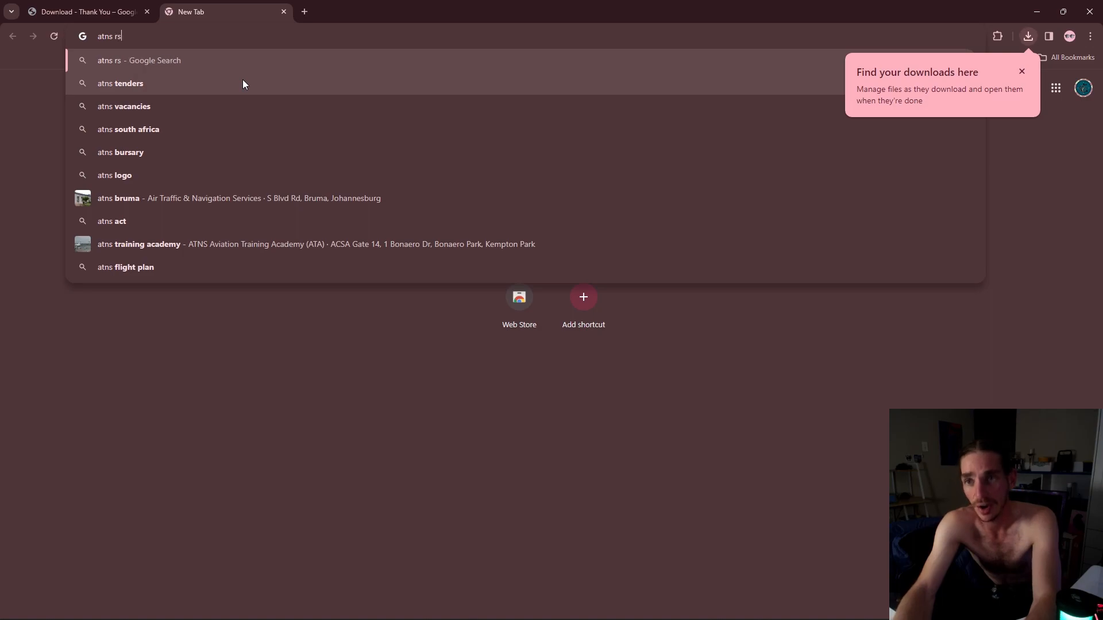
{"action": "type", "text": "a data kml"}
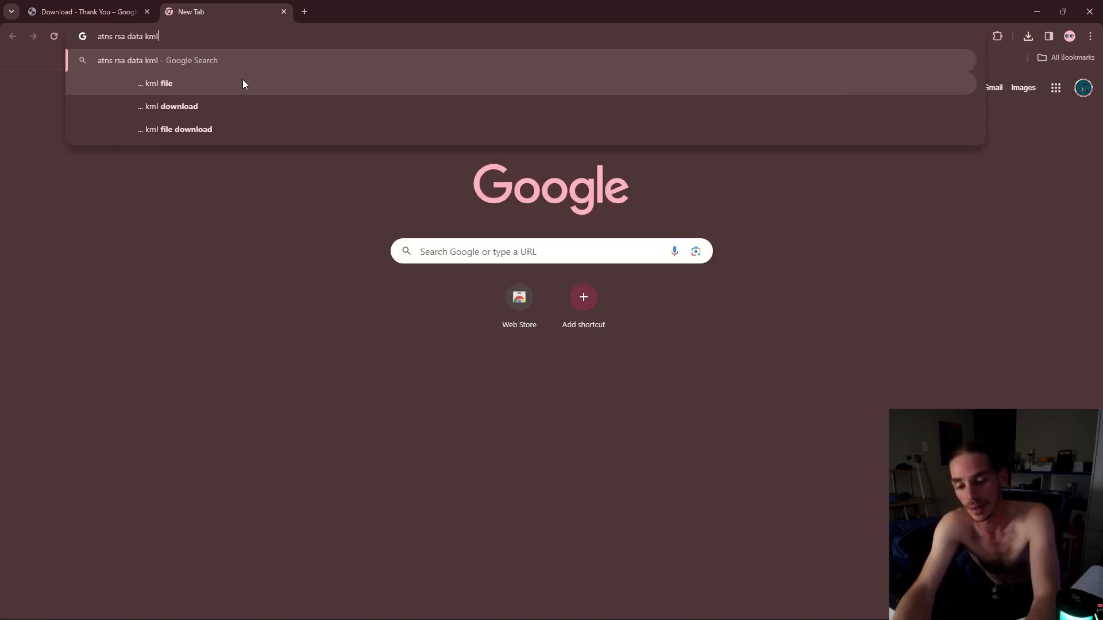
{"action": "key", "text": "Return"}
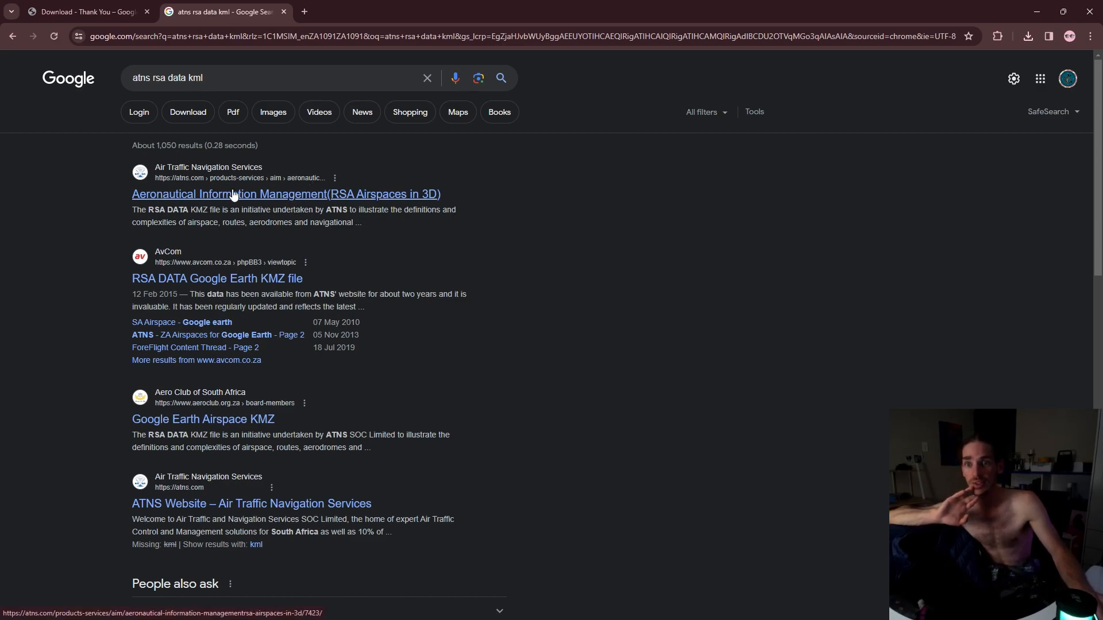
Open the ATNS Aeronautical Information Management (RSA Airspaces in 3D) page and download its main RSA DATA KMZ file
{"action": "left_click", "coordinate": [422, 195]}
{"action": "scroll", "coordinate": [456, 274], "scroll_direction": "down", "scroll_amount": 5}
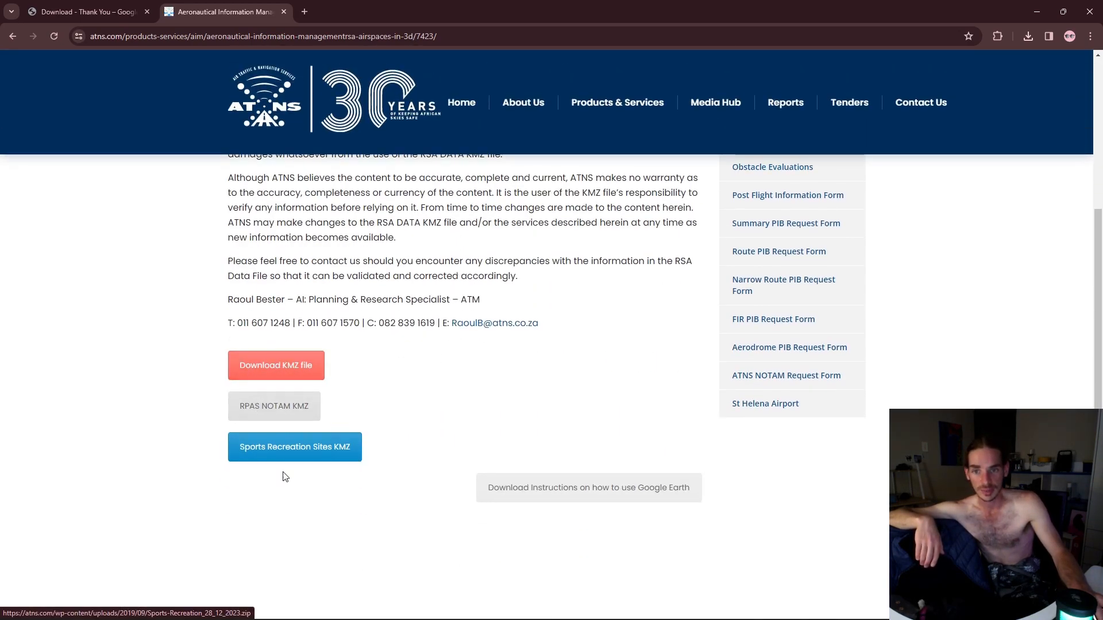
{"action": "left_click", "coordinate": [281, 359]}
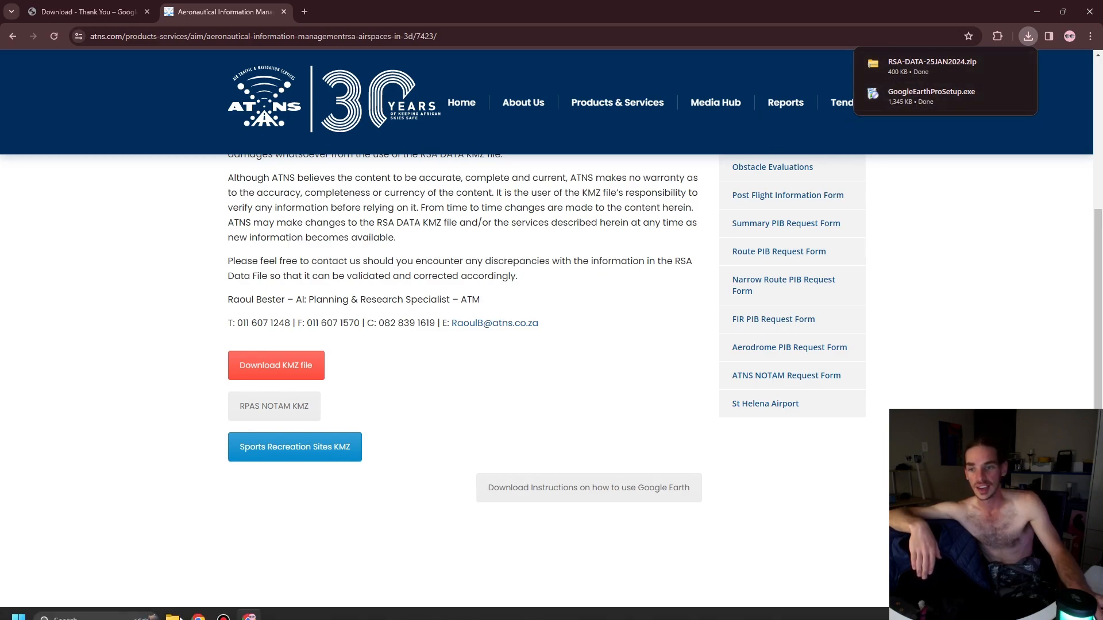
Install Google Earth Pro by running GoogleEarthProSetup from the Downloads folder, and close the finished installer
{"action": "left_click", "coordinate": [180, 608]}
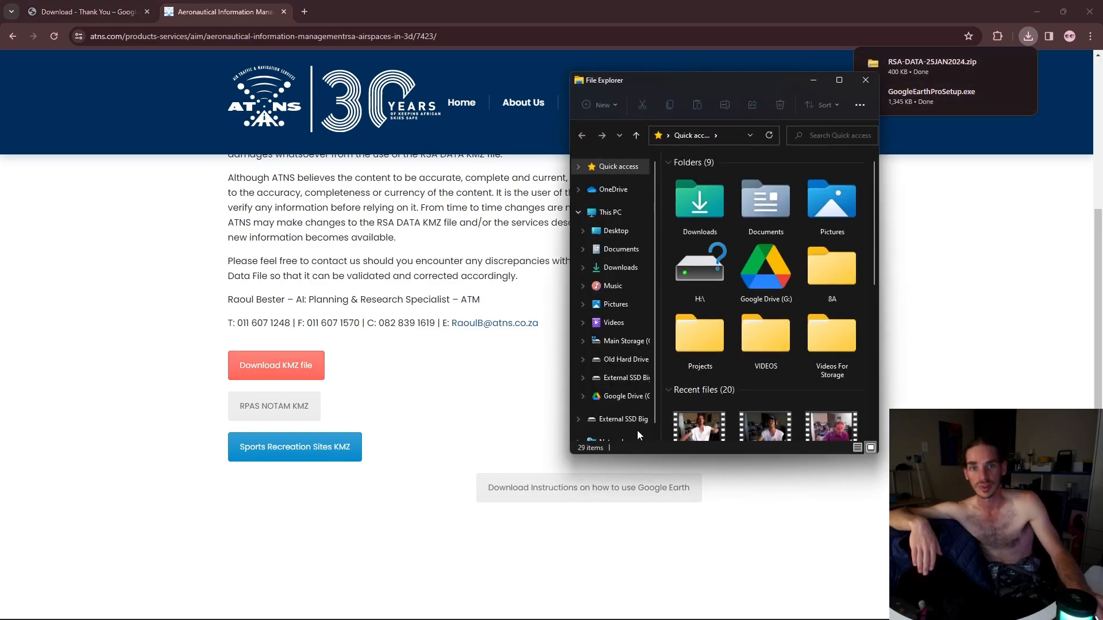
{"action": "left_click", "coordinate": [620, 270]}
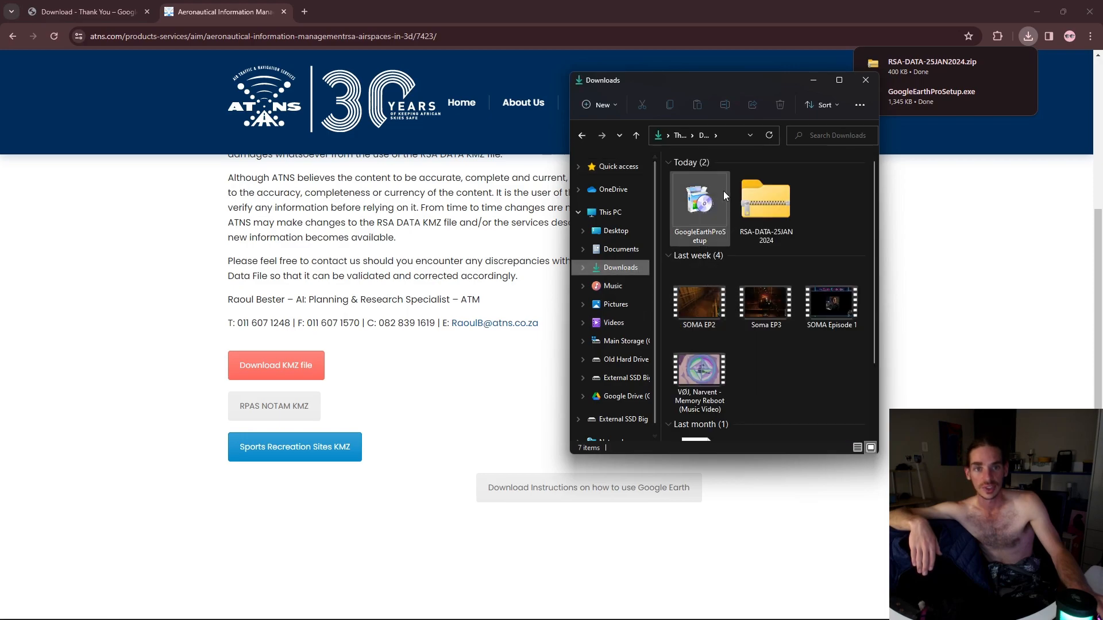
{"action": "double_click", "coordinate": [704, 202]}
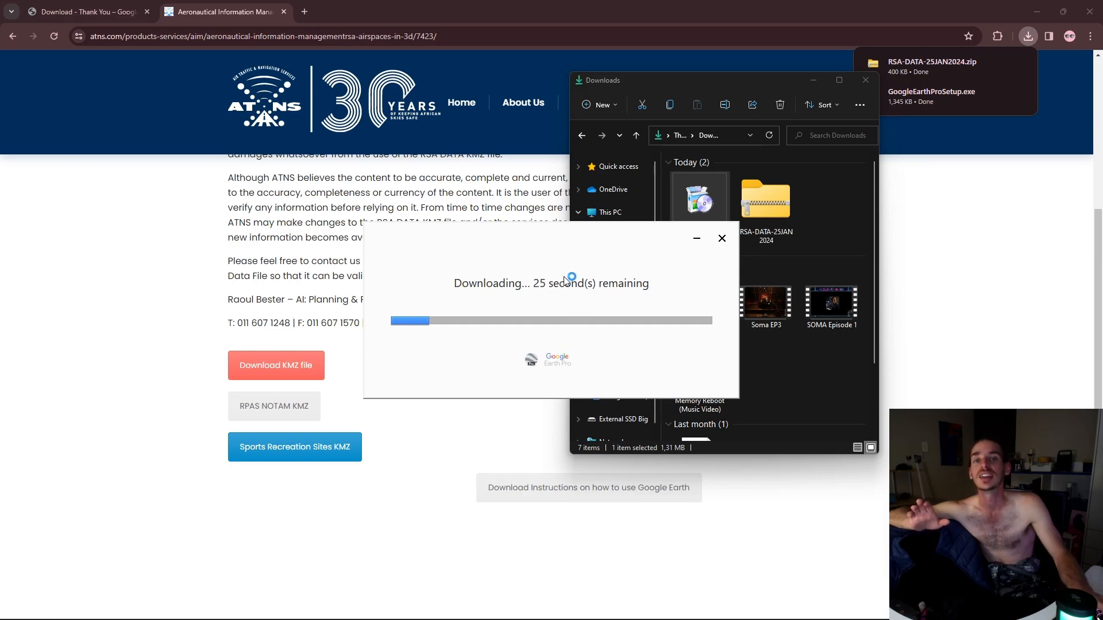
{"action": "left_click", "coordinate": [224, 607]}
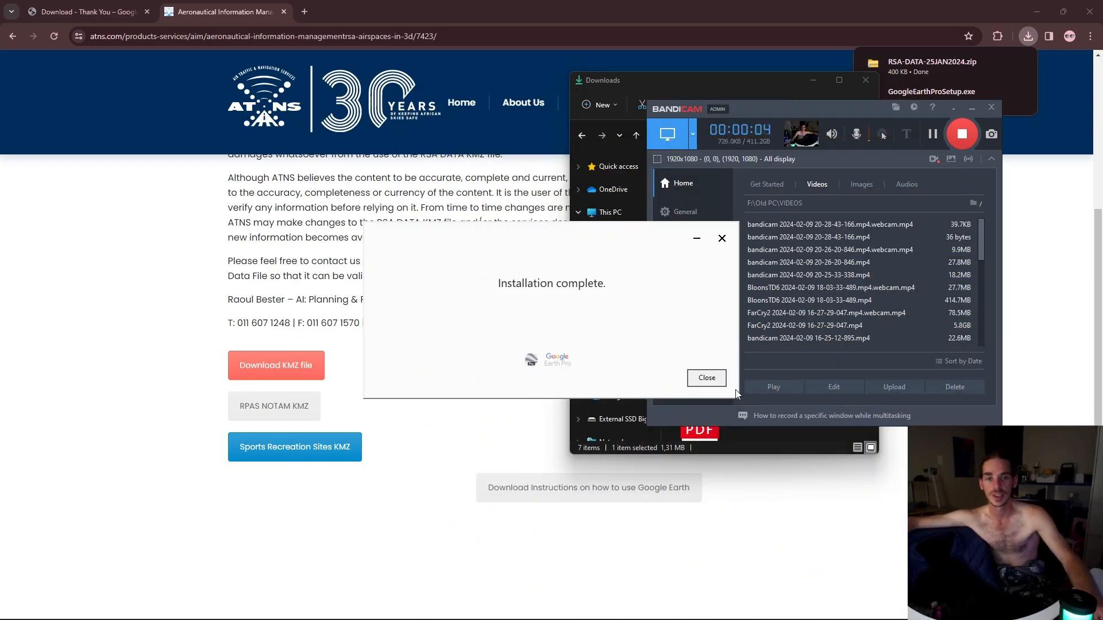
{"action": "left_click", "coordinate": [720, 385]}
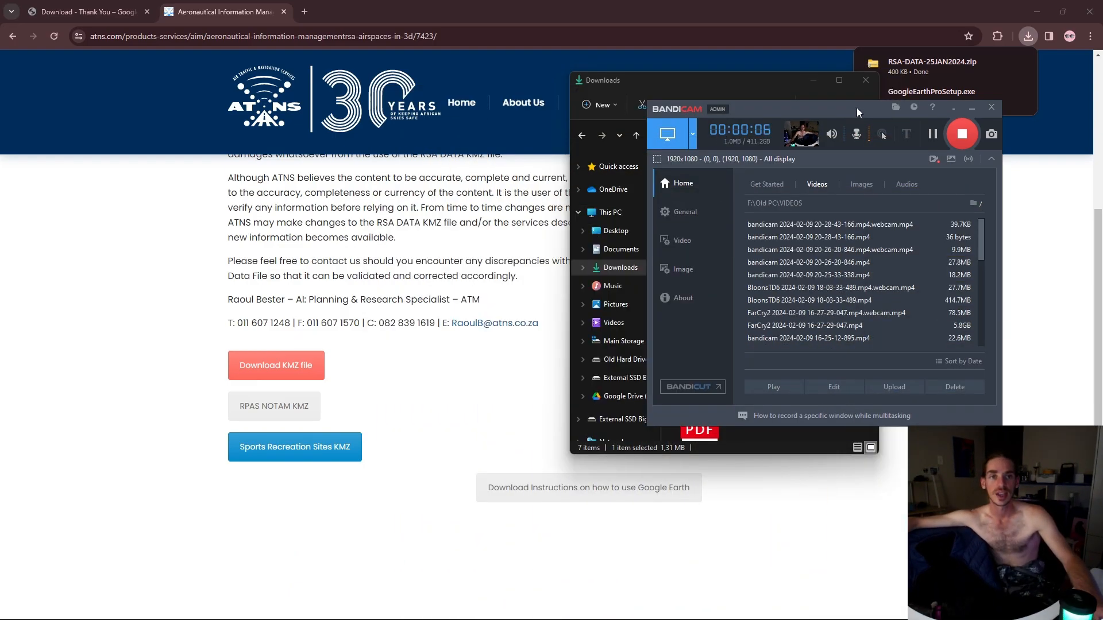
Load the RSA DATA - 25JAN2024 KMZ from the downloaded RSA-DATA-25JAN2024 archive into Google Earth Pro and close the start-up tips
{"action": "left_click_drag", "start_coordinate": [842, 113], "coordinate": [315, 108]}
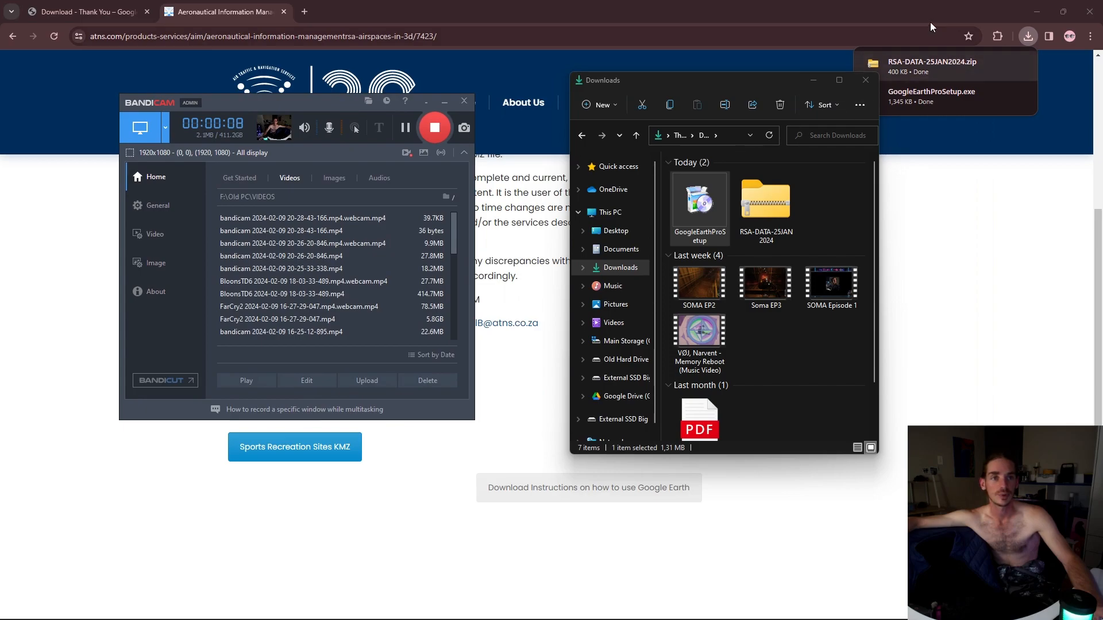
{"action": "left_click", "coordinate": [773, 198]}
{"action": "double_click", "coordinate": [773, 198]}
{"action": "double_click", "coordinate": [703, 177]}
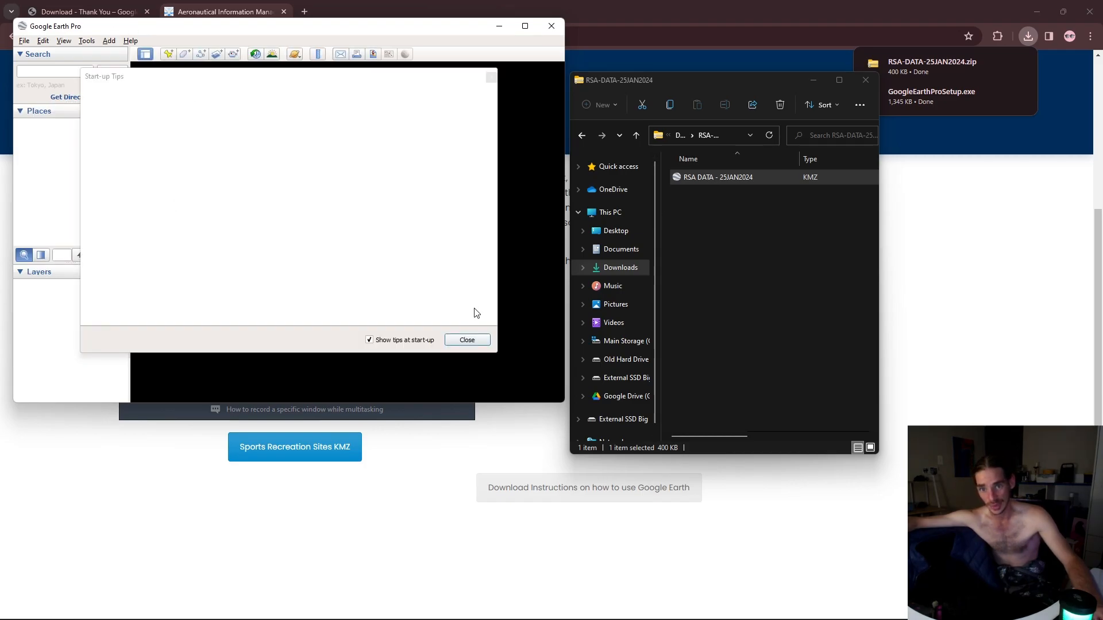
{"action": "left_click", "coordinate": [455, 340]}
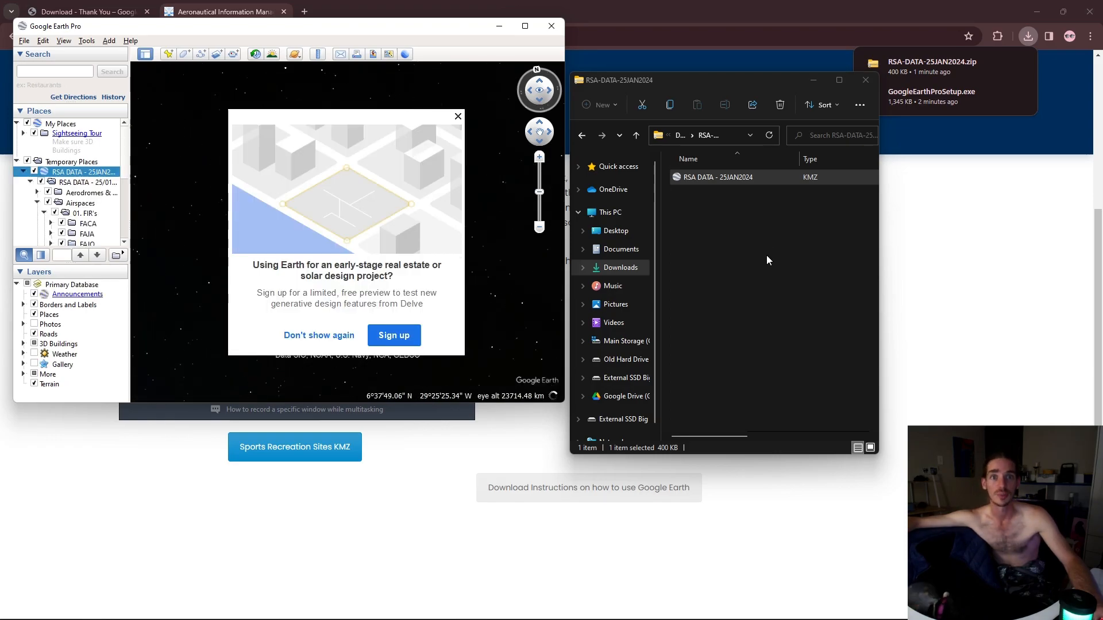
Delete GoogleEarthProSetup and the RSA-DATA-25JAN2024 archive from the Downloads folder and close File Explorer
{"action": "left_click", "coordinate": [766, 255]}
{"action": "left_click", "coordinate": [582, 135]}
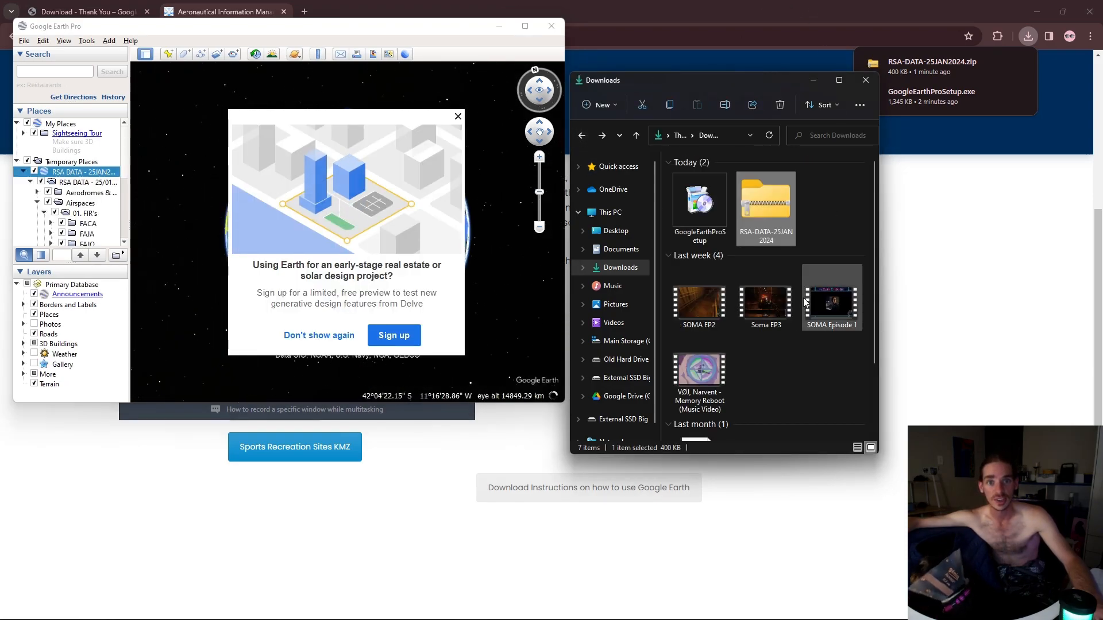
{"action": "left_click", "coordinate": [783, 106]}
{"action": "key", "text": "Delete"}
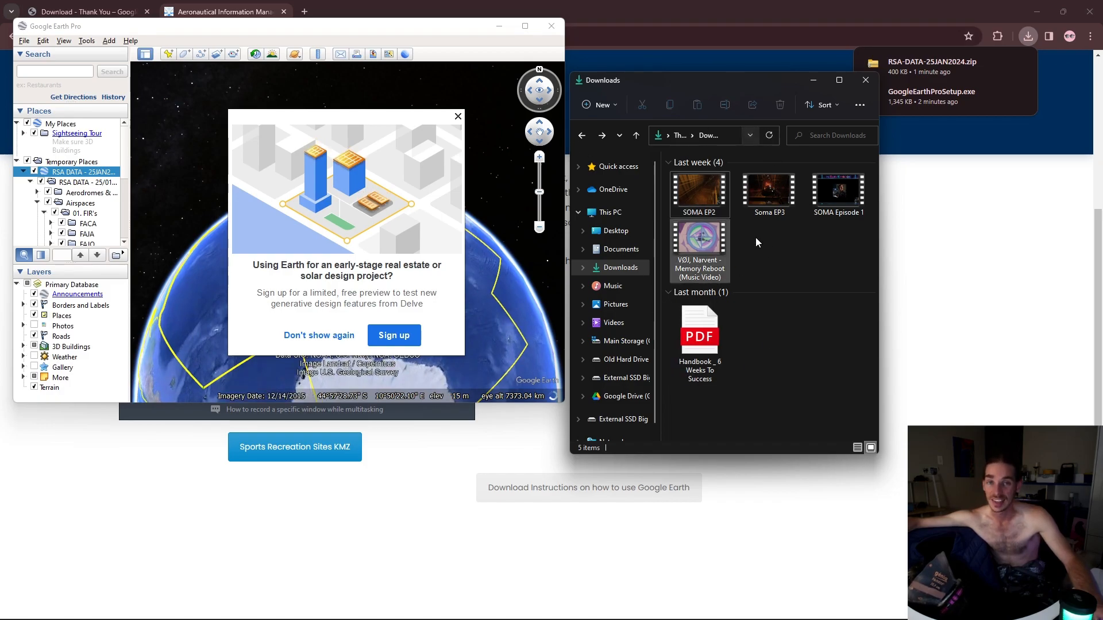
{"action": "left_click", "coordinate": [867, 83]}
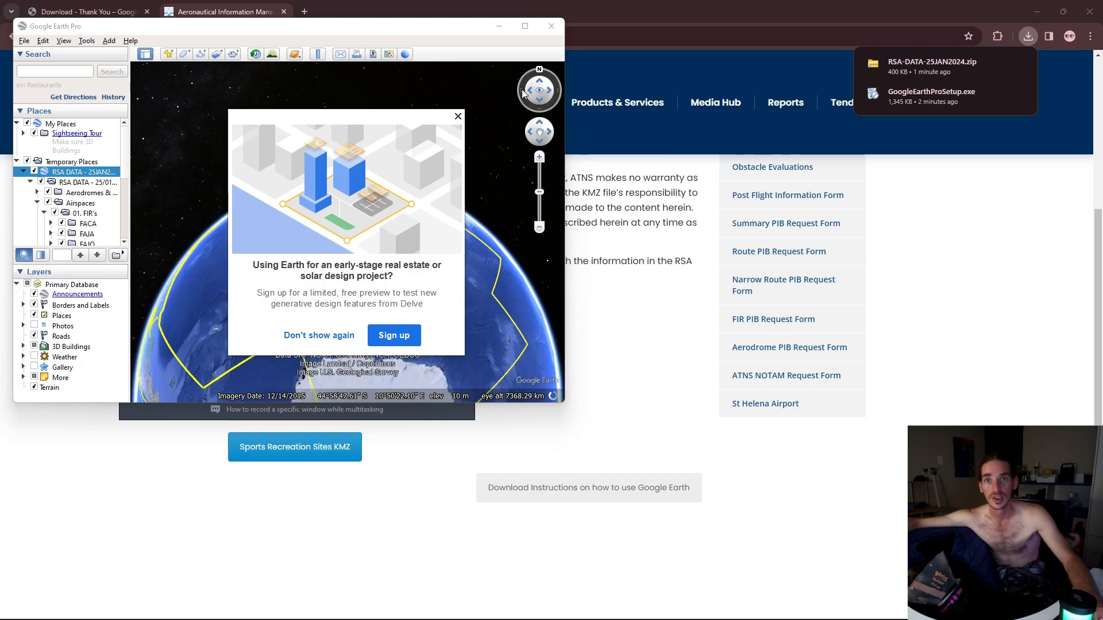
Maximize the Google Earth Pro window and set the Delve sign-up offer not to show again
{"action": "left_click", "coordinate": [525, 26]}
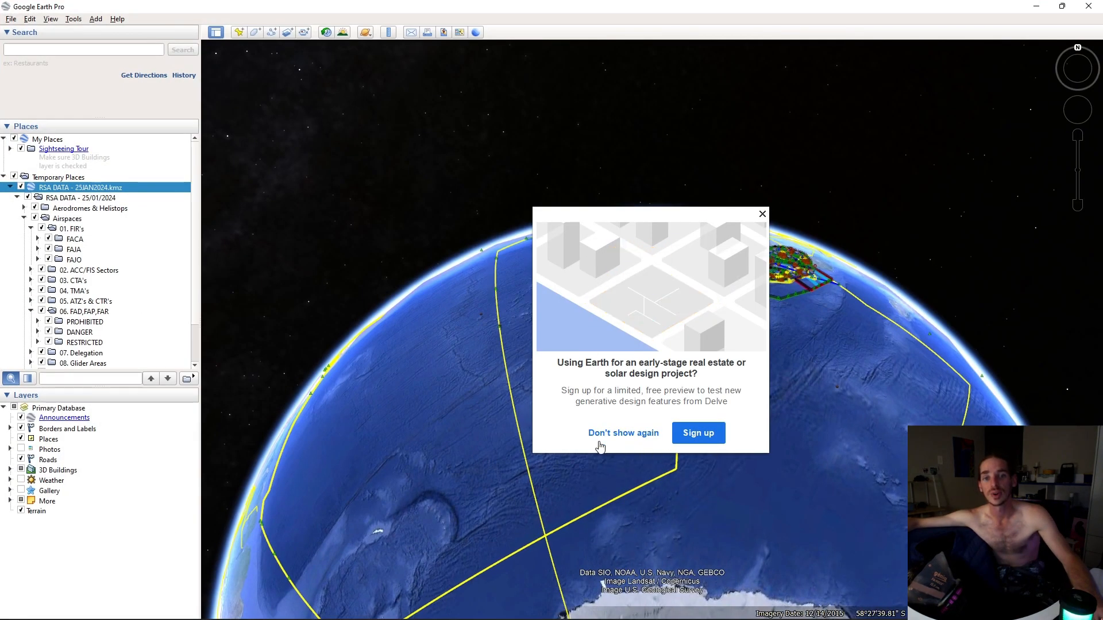
{"action": "left_click", "coordinate": [619, 440]}
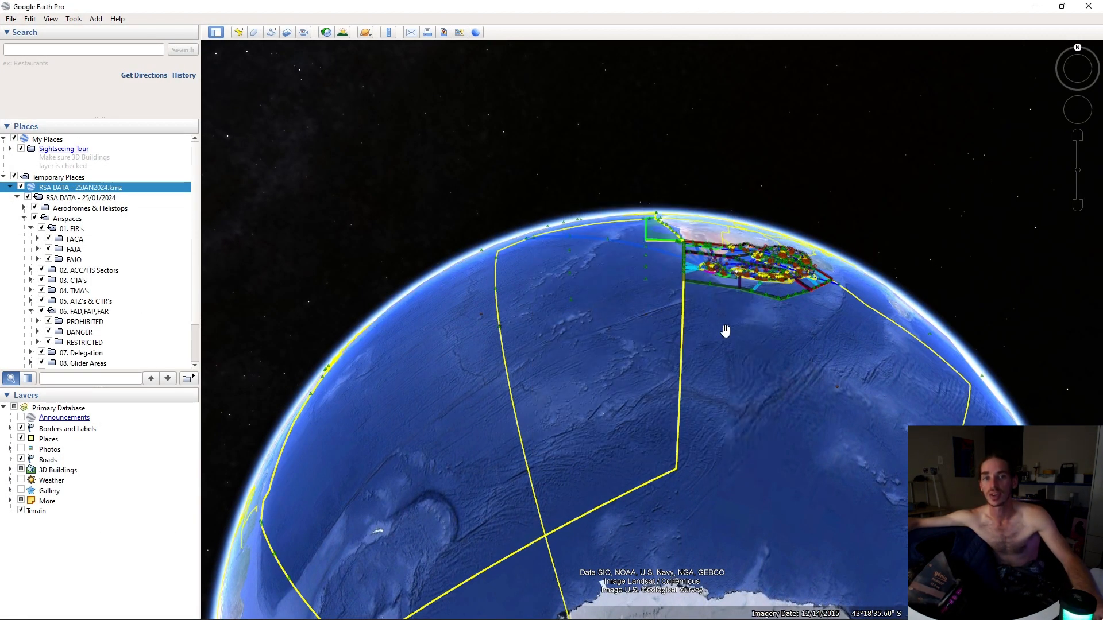
Bring the South African airspace overlay into close view and enlarge the Layers list below Places
{"action": "left_click_drag", "start_coordinate": [724, 327], "coordinate": [580, 495]}
{"action": "scroll", "coordinate": [635, 424], "scroll_direction": "up", "scroll_amount": 5}
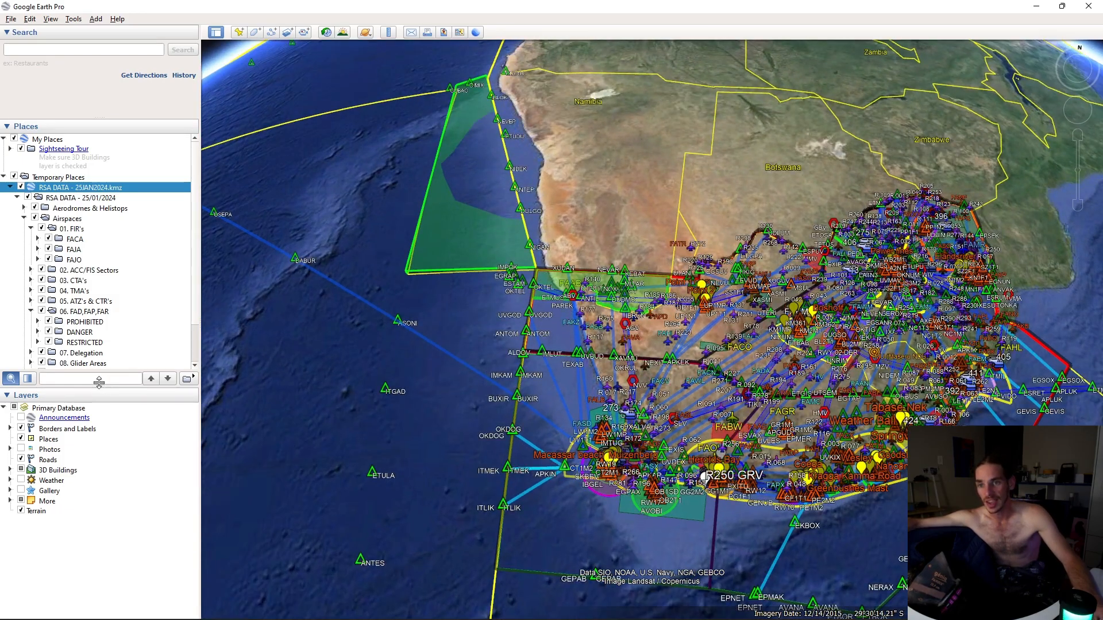
{"action": "left_click_drag", "start_coordinate": [99, 383], "coordinate": [102, 280]}
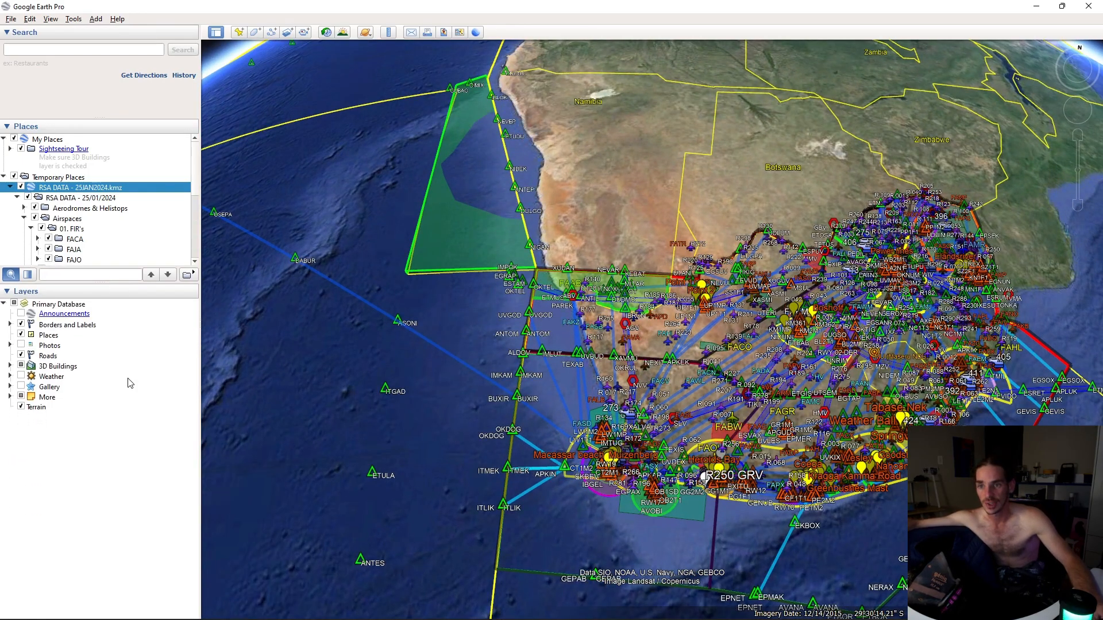
Hide the Borders and Labels, Places, Roads, 3D Buildings and More layers of the Primary Database
{"action": "left_click", "coordinate": [21, 325]}
{"action": "left_click", "coordinate": [20, 335]}
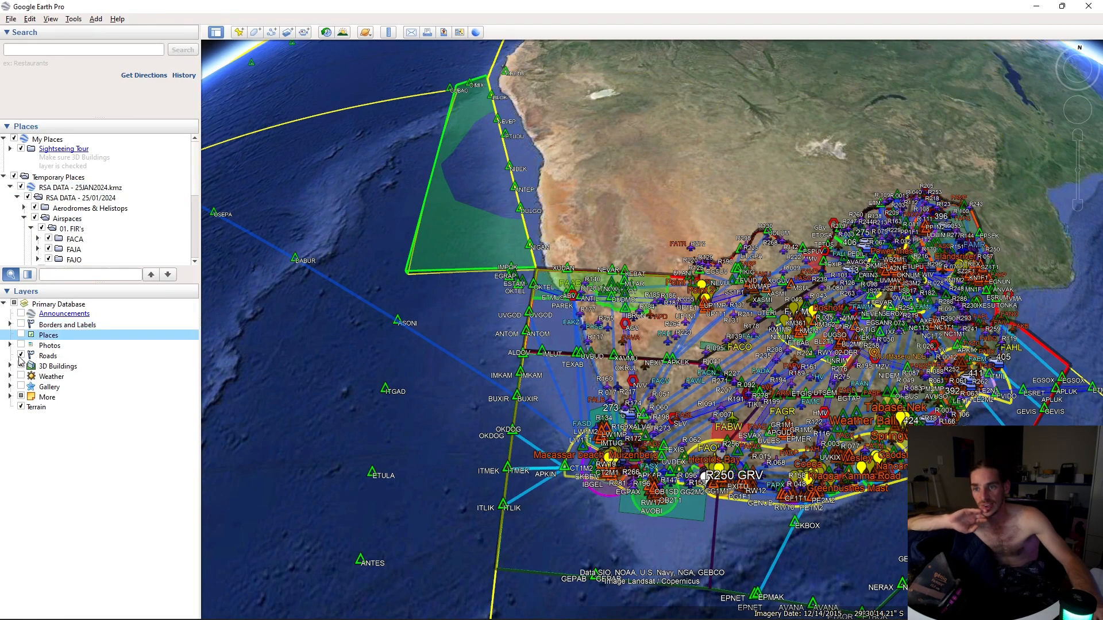
{"action": "left_click", "coordinate": [21, 356]}
{"action": "left_click", "coordinate": [21, 366]}
{"action": "left_click", "coordinate": [21, 397]}
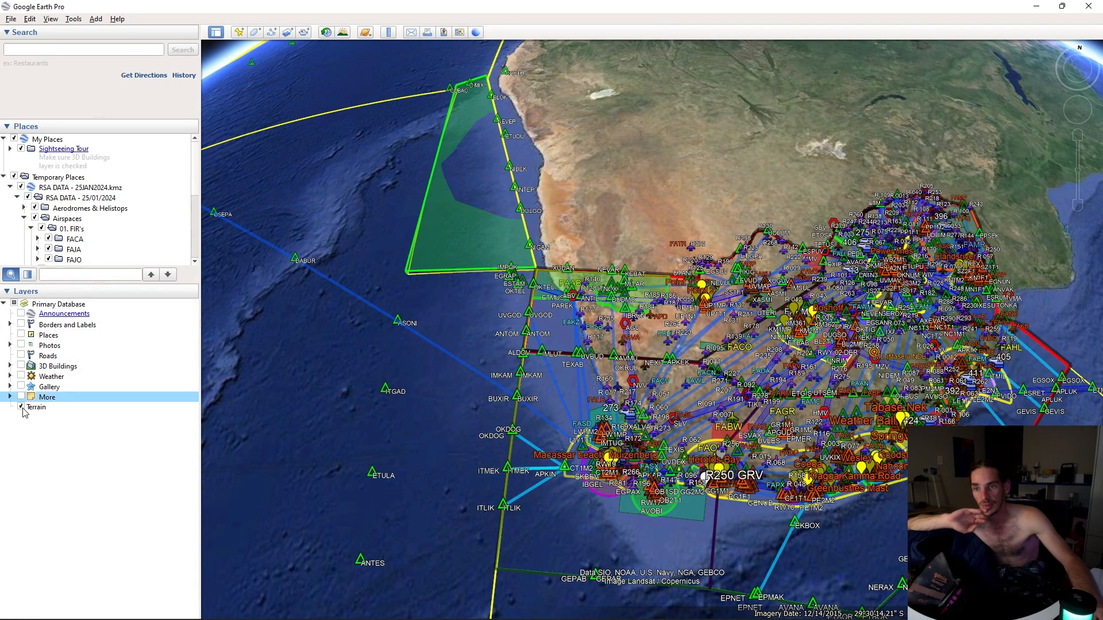
Switch Terrain off and back on, and show the 3D Buildings, Roads, and Borders and Labels layers again
{"action": "left_click", "coordinate": [21, 407]}
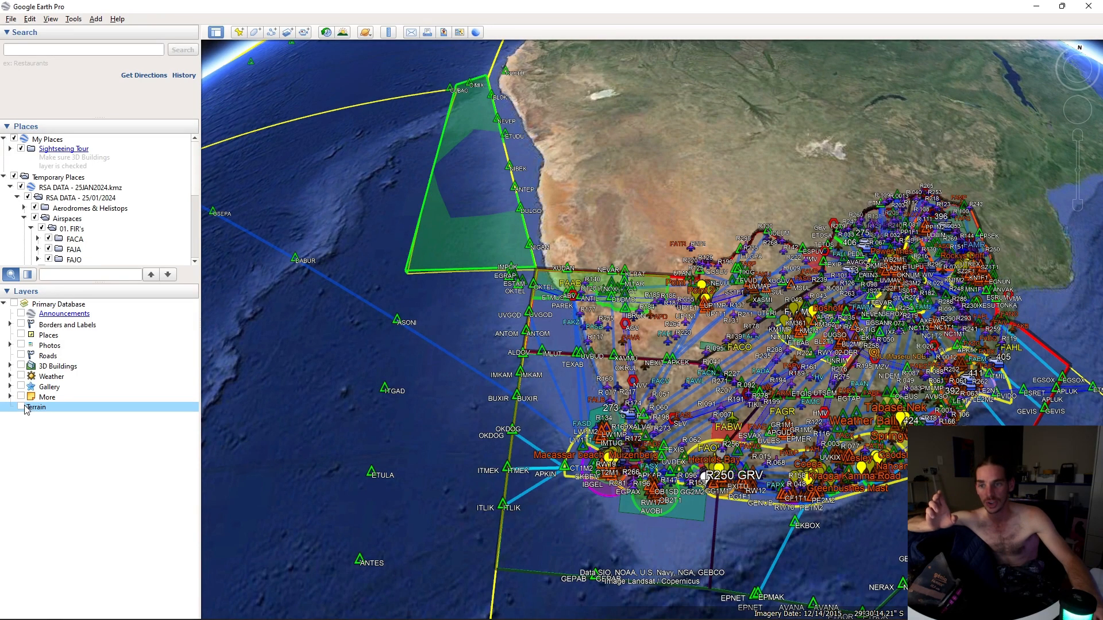
{"action": "left_click", "coordinate": [21, 407]}
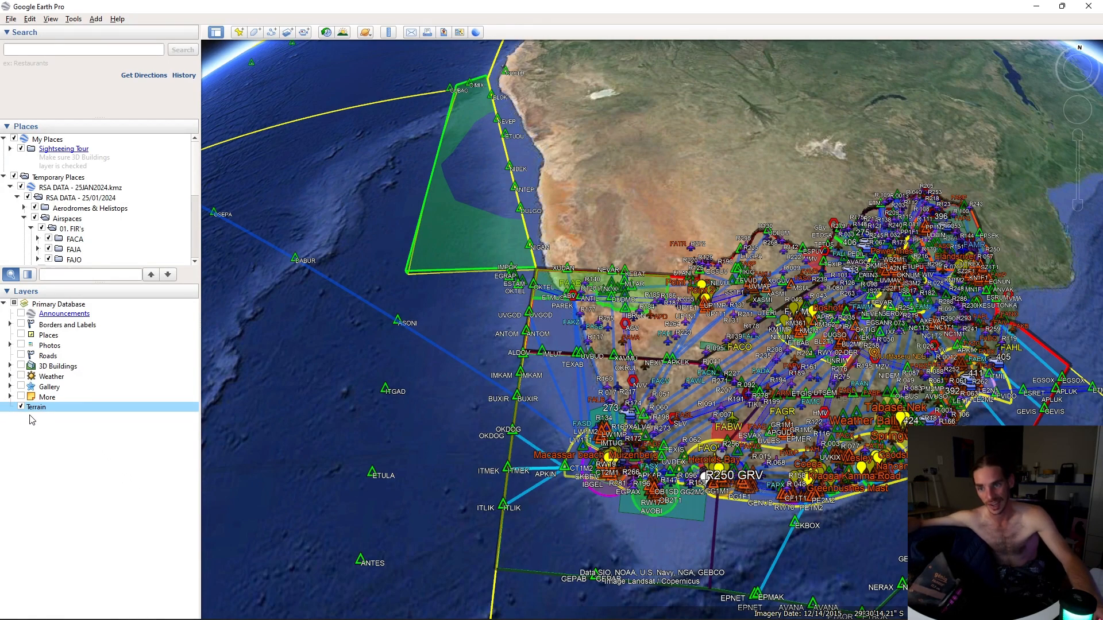
{"action": "left_click", "coordinate": [21, 367]}
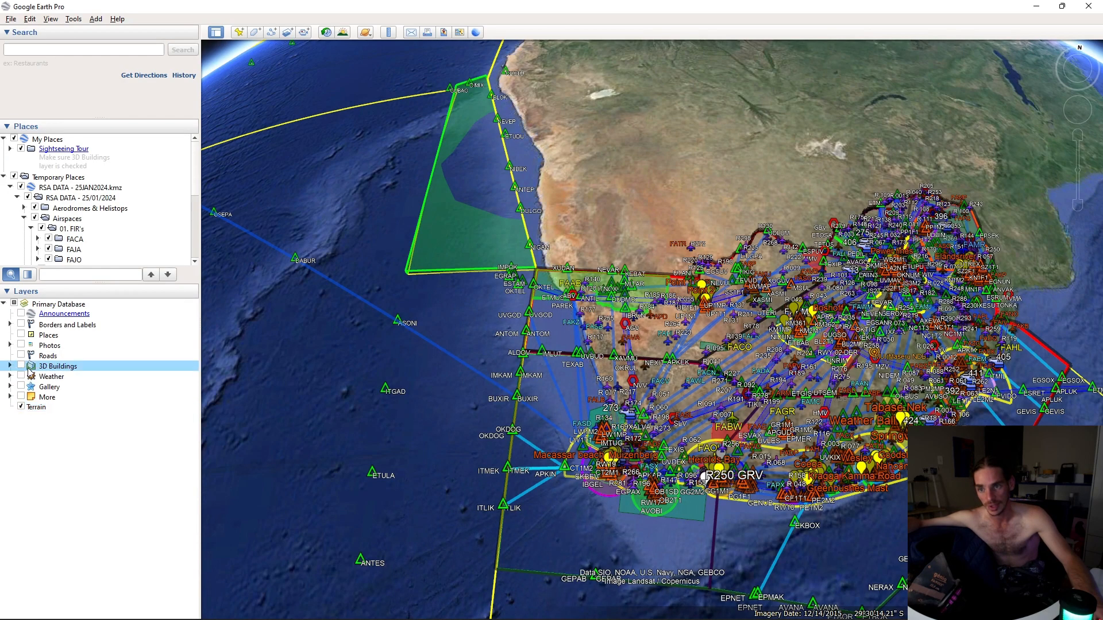
{"action": "left_click", "coordinate": [21, 356]}
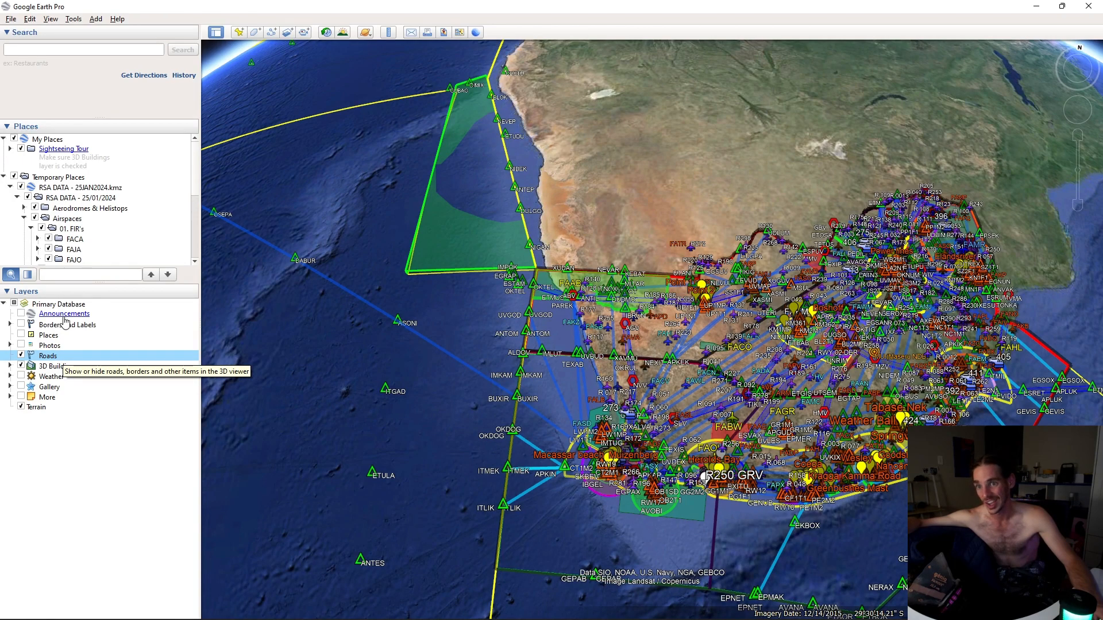
{"action": "left_click", "coordinate": [21, 325]}
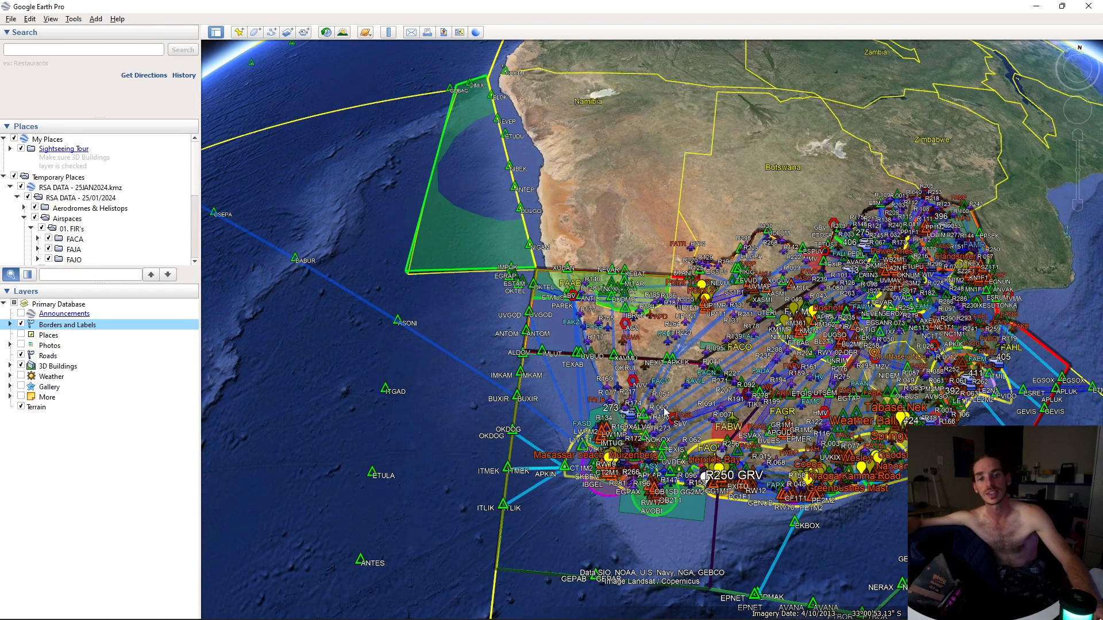
View the airspaces around the Johannesburg region from straight above, with the surrounding borders in sight
{"action": "left_click_drag", "start_coordinate": [655, 437], "coordinate": [504, 436]}
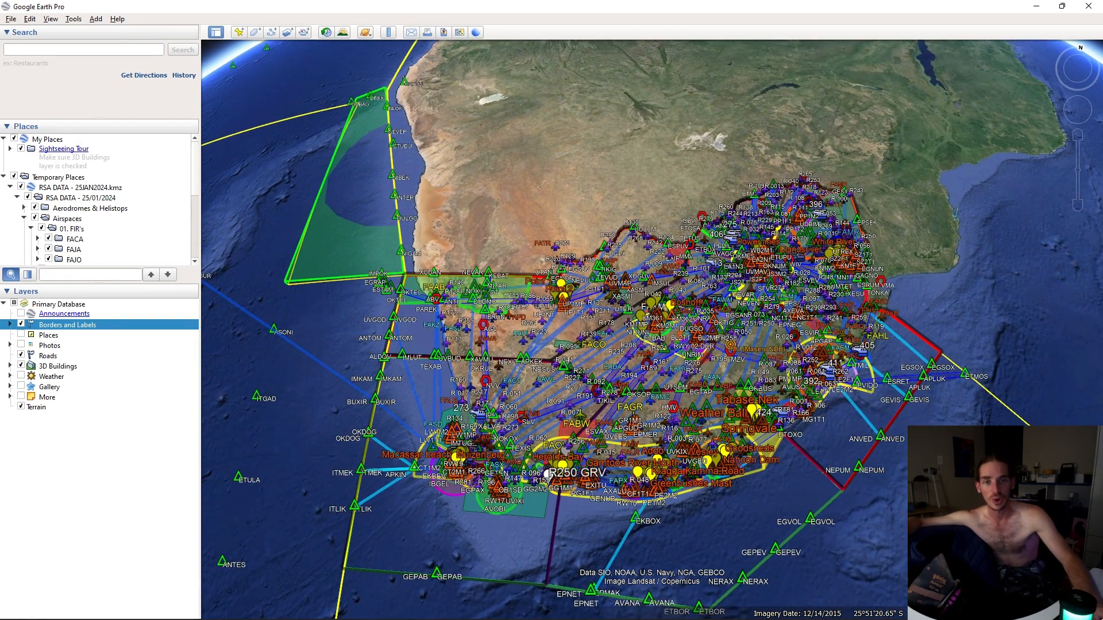
{"action": "scroll", "coordinate": [804, 322], "scroll_direction": "up", "scroll_amount": 3}
{"action": "scroll", "coordinate": [813, 404], "scroll_direction": "up", "scroll_amount": 3}
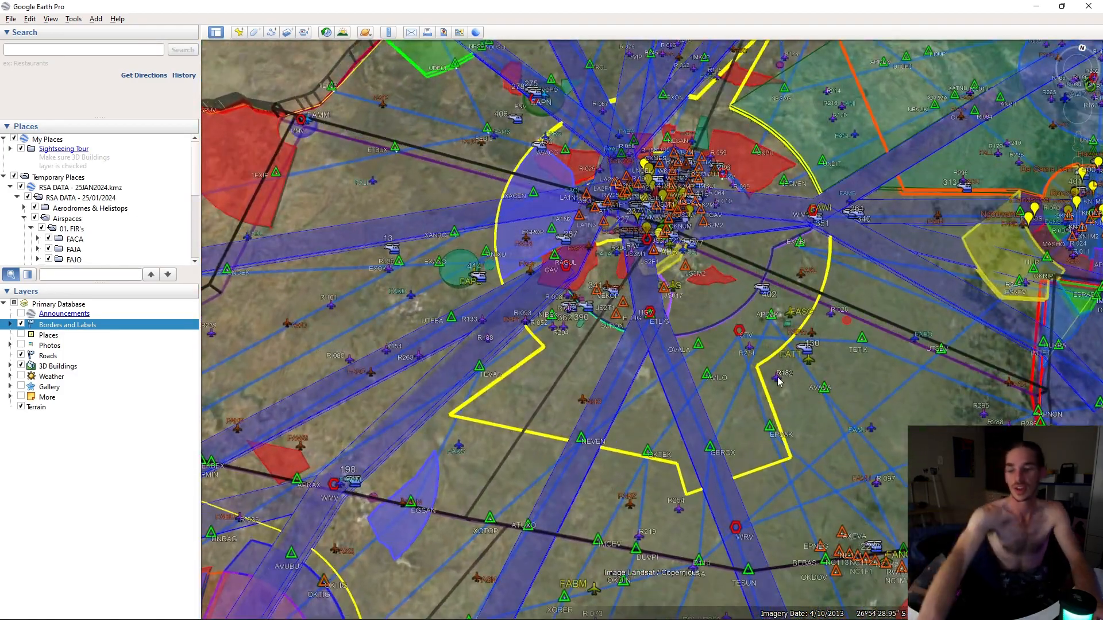
{"action": "middle_click_drag", "start_coordinate": [777, 374], "coordinate": [667, 546]}
{"action": "key", "text": "u"}
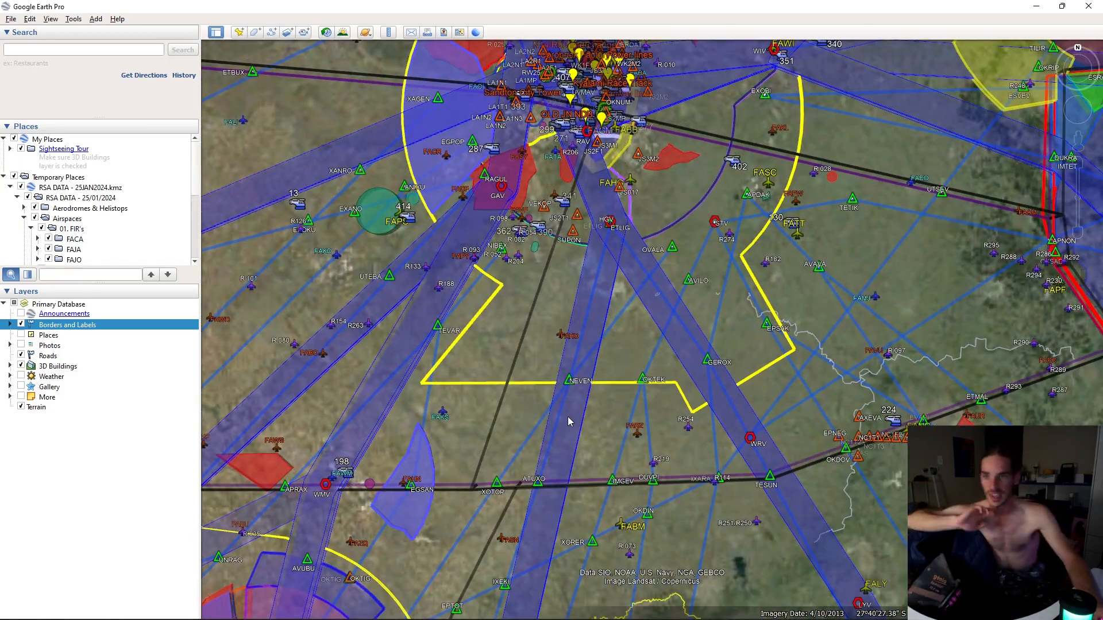
{"action": "scroll", "coordinate": [568, 416], "scroll_direction": "down", "scroll_amount": 5}
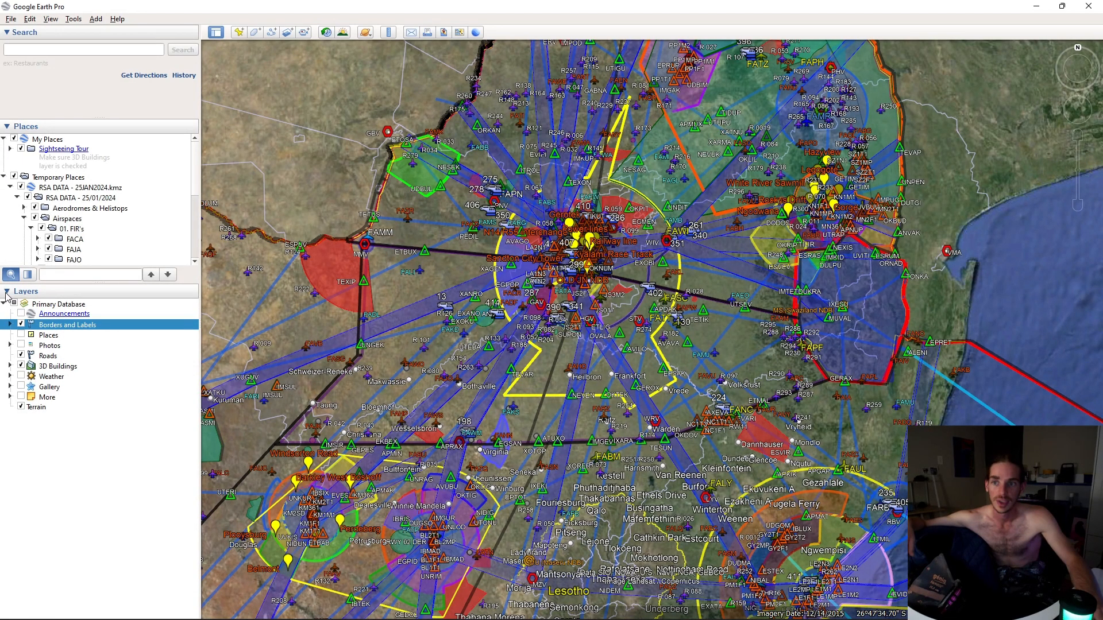
Collapse Layers to enlarge the Places list, and delete the Sightseeing Tour folder from My Places
{"action": "left_click", "coordinate": [6, 293]}
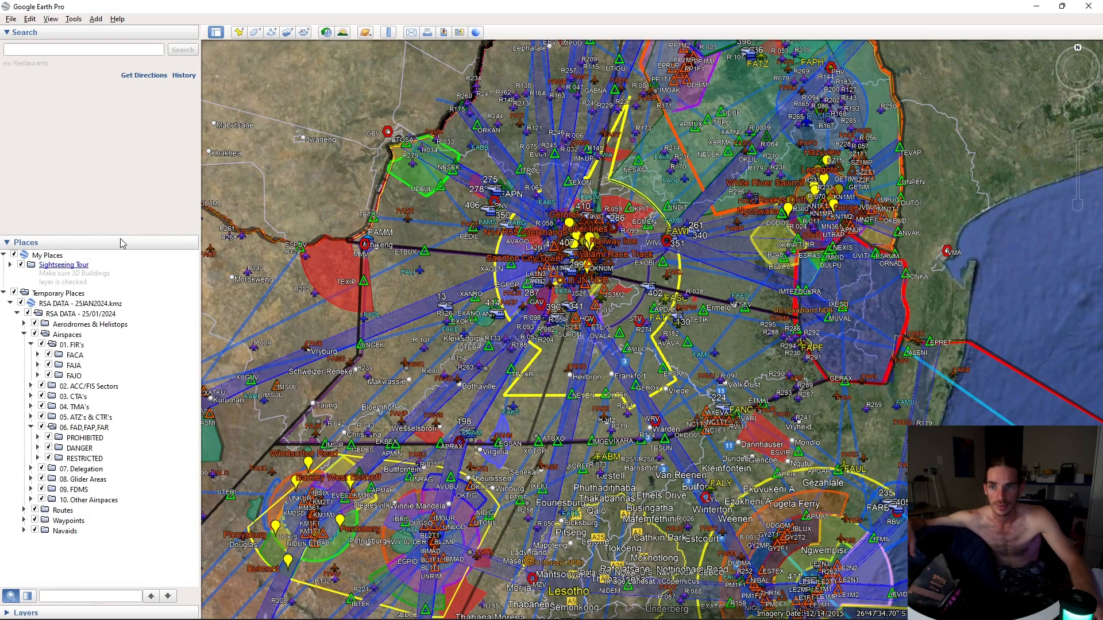
{"action": "left_click_drag", "start_coordinate": [120, 232], "coordinate": [80, 88]}
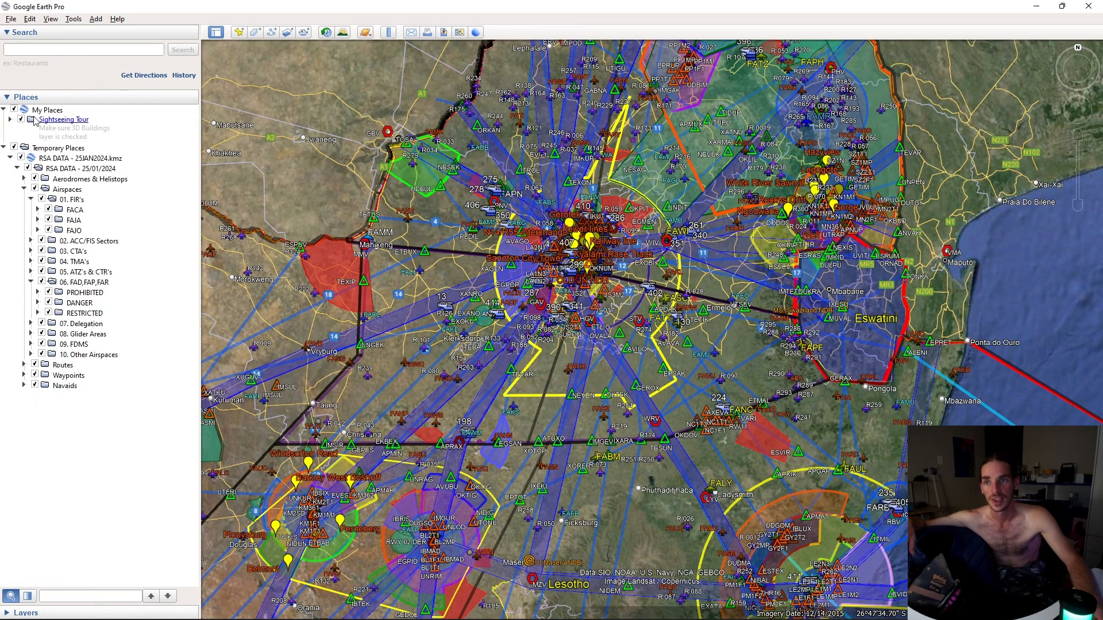
{"action": "right_click", "coordinate": [108, 134]}
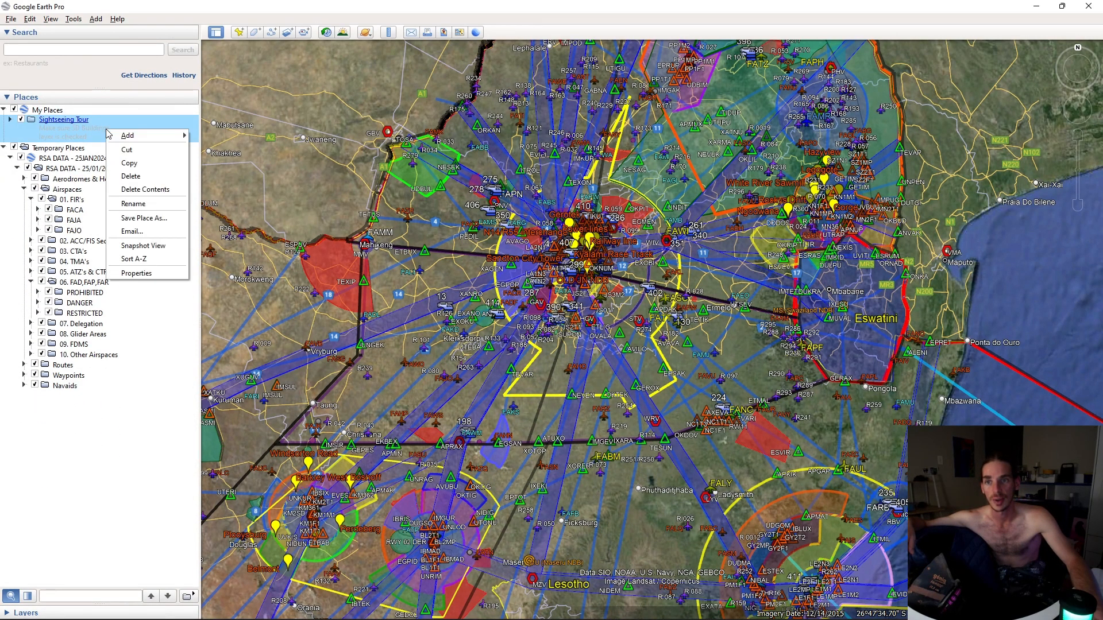
{"action": "left_click", "coordinate": [129, 177]}
{"action": "left_click", "coordinate": [616, 329]}
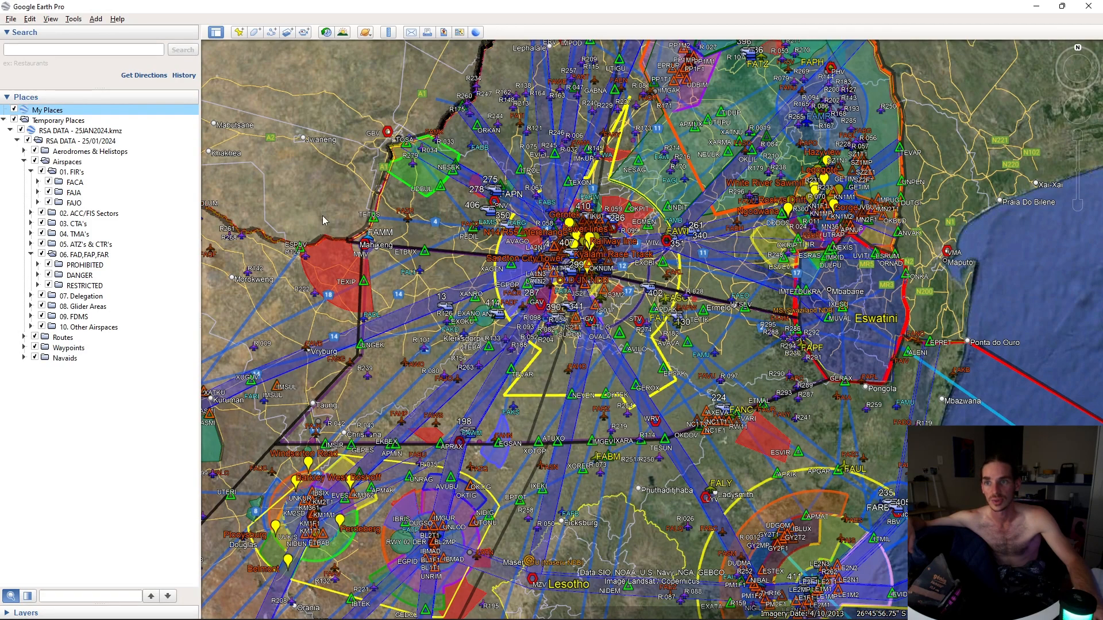
Collapse the RSA DATA - 25/01/2024 folder and move it from Temporary Places into My Places
{"action": "left_click", "coordinate": [61, 133]}
{"action": "left_click", "coordinate": [71, 143]}
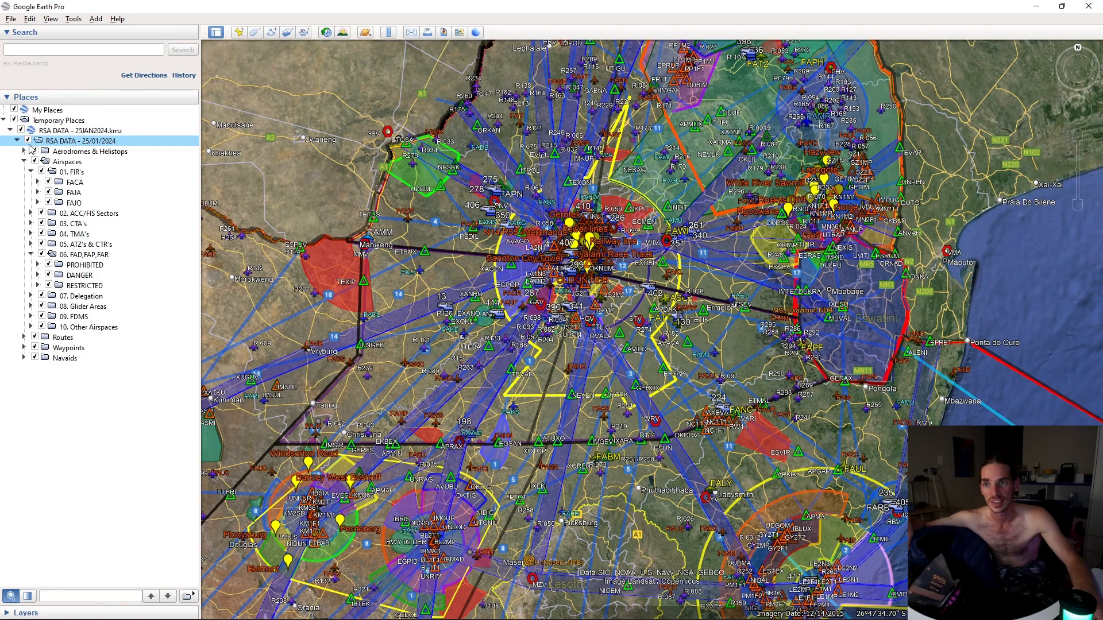
{"action": "left_click", "coordinate": [17, 140]}
{"action": "left_click_drag", "start_coordinate": [65, 144], "coordinate": [65, 111]}
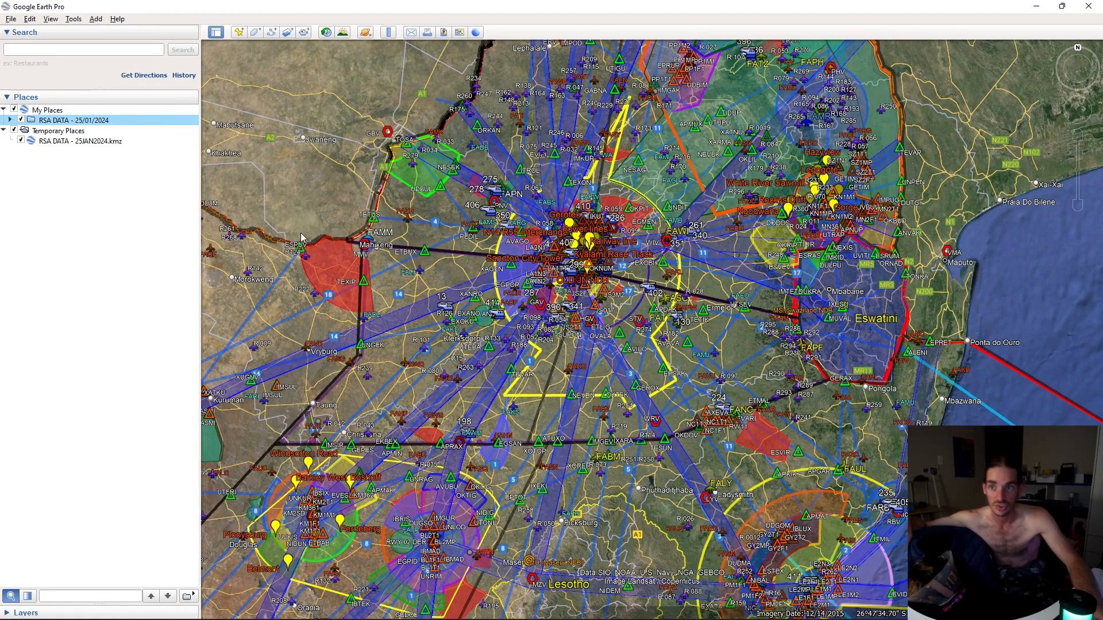
Delete the emptied RSA DATA - 25JAN2024.kmz entry from Temporary Places
{"action": "left_click", "coordinate": [68, 142]}
{"action": "right_click", "coordinate": [69, 143]}
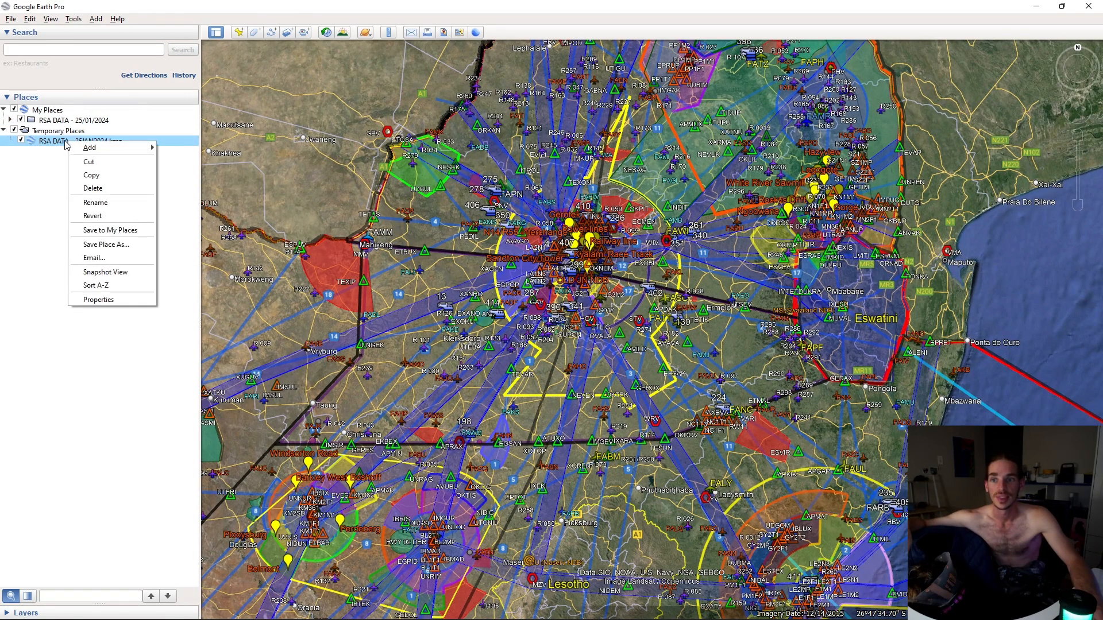
{"action": "left_click", "coordinate": [92, 188]}
{"action": "left_click", "coordinate": [589, 328]}
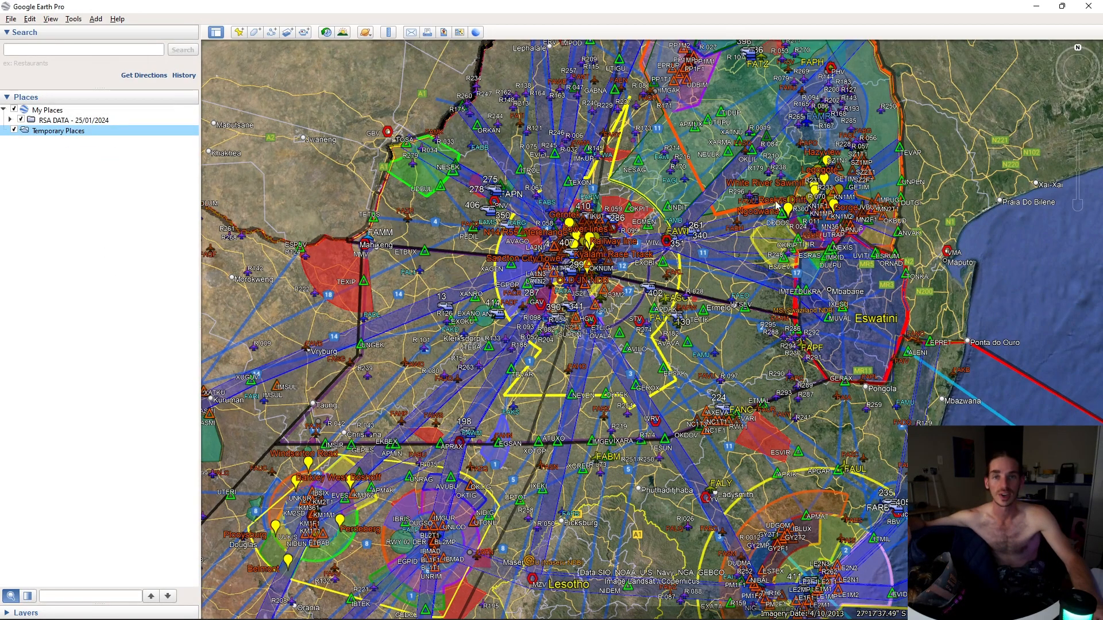
Expand RSA DATA - 25/01/2024 and hide its Aerodromes & Helistops, Airspaces, Routes, Waypoints and Navaids folders
{"action": "left_click", "coordinate": [59, 121]}
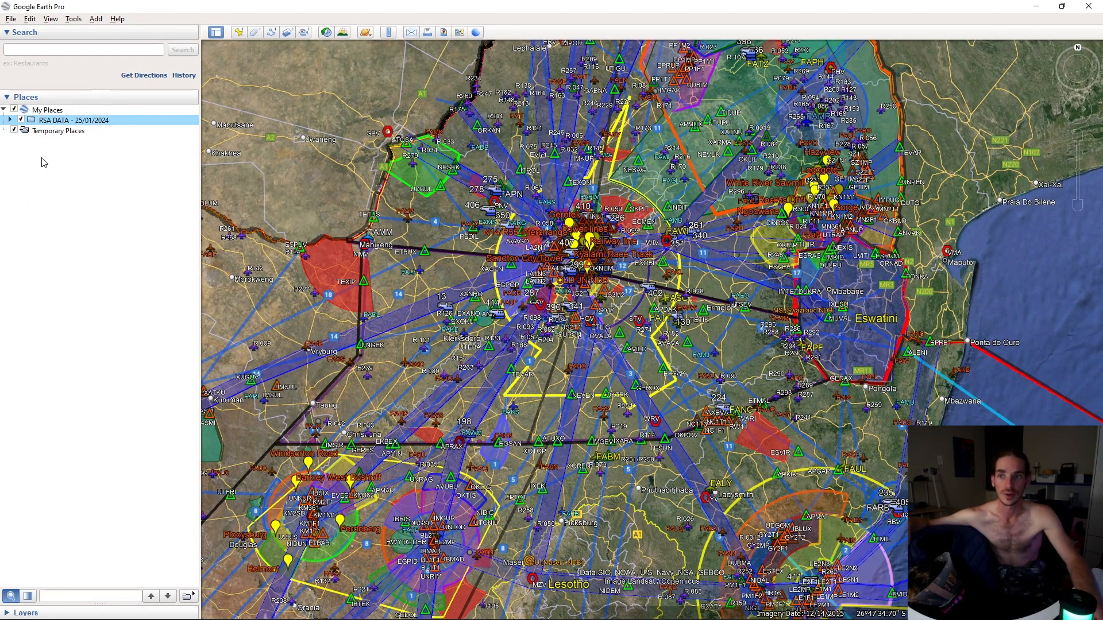
{"action": "left_click", "coordinate": [10, 121]}
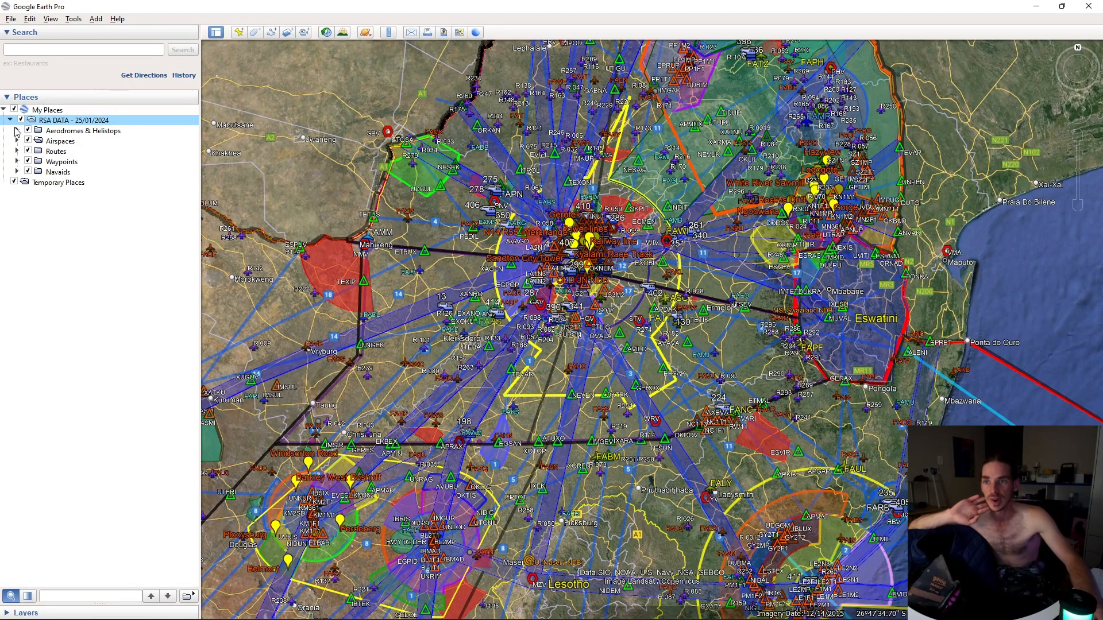
{"action": "left_click", "coordinate": [27, 130]}
{"action": "left_click", "coordinate": [27, 140]}
{"action": "left_click", "coordinate": [27, 154]}
{"action": "left_click", "coordinate": [28, 162]}
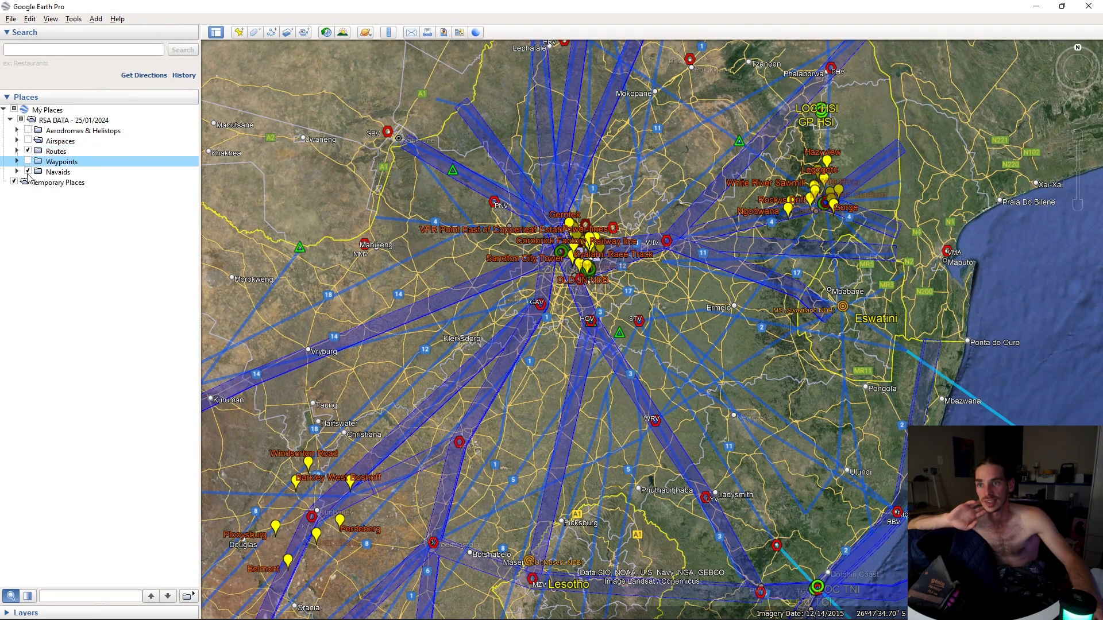
{"action": "left_click", "coordinate": [27, 172]}
{"action": "left_click", "coordinate": [27, 151]}
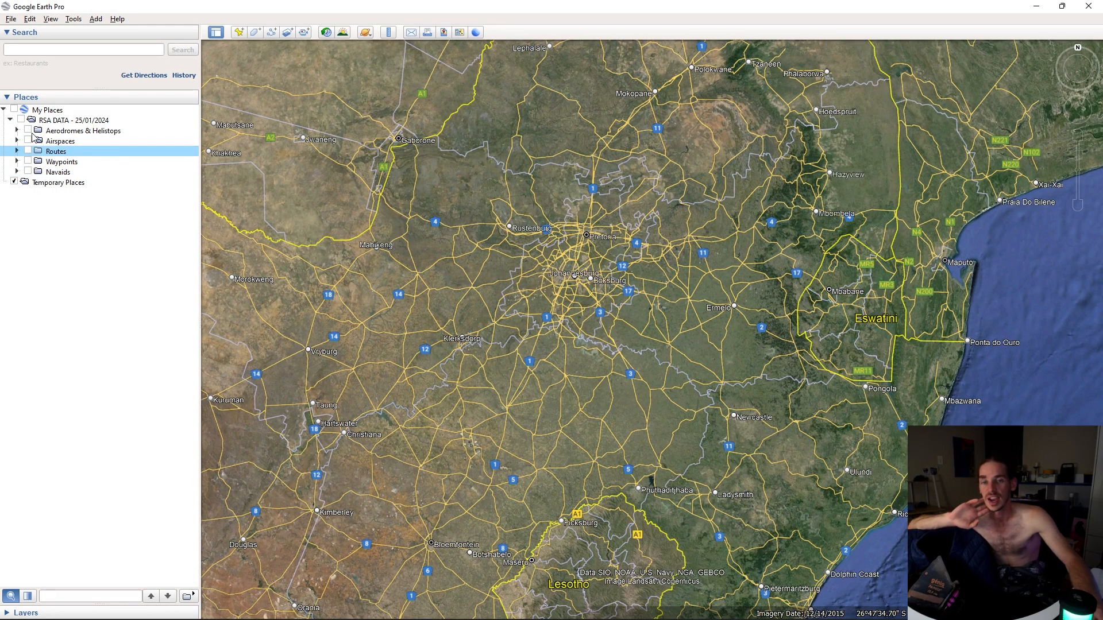
Show Aerodromes & Helistops around the Johannesburg region and expand the Airspaces folder
{"action": "scroll", "coordinate": [622, 279], "scroll_direction": "down", "scroll_amount": 3}
{"action": "left_click_drag", "start_coordinate": [615, 328], "coordinate": [625, 361]}
{"action": "scroll", "coordinate": [693, 301], "scroll_direction": "up", "scroll_amount": 3}
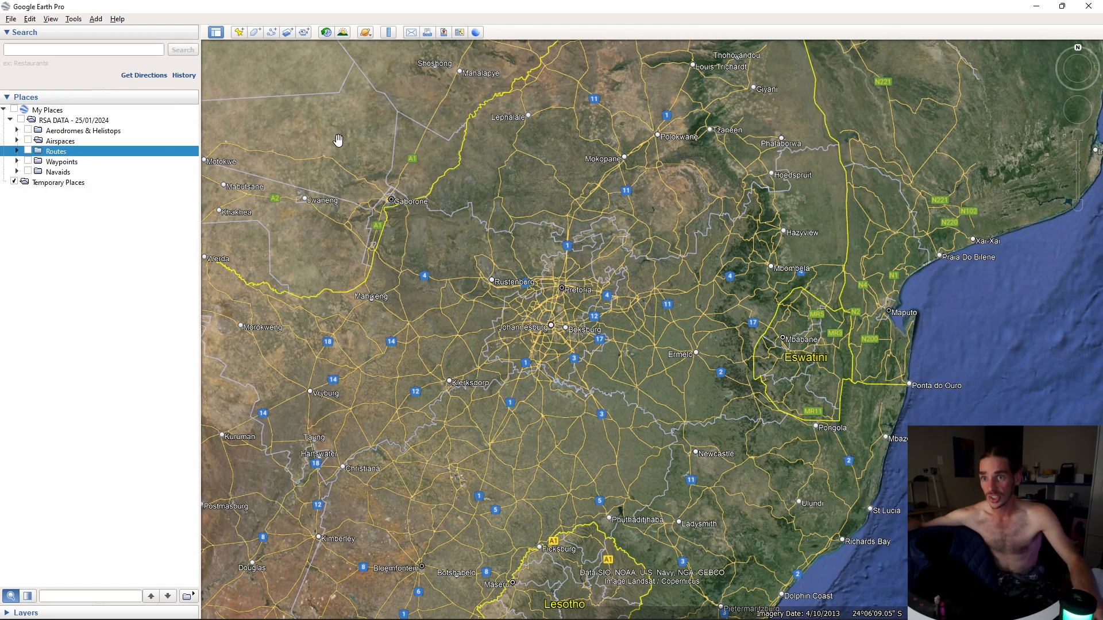
{"action": "left_click", "coordinate": [29, 131]}
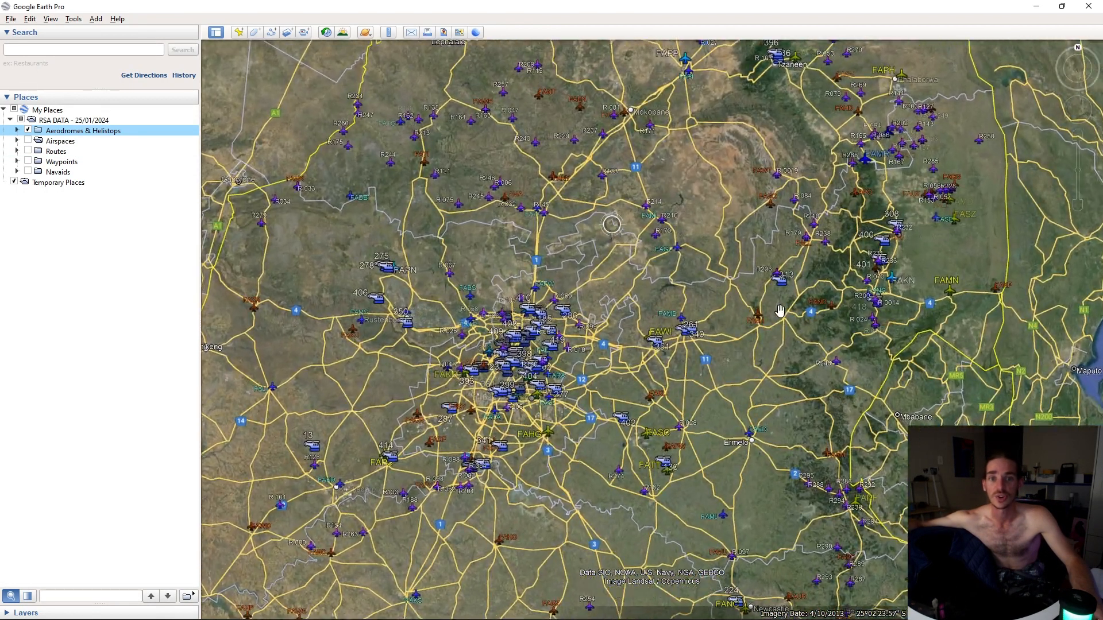
{"action": "left_click", "coordinate": [16, 141]}
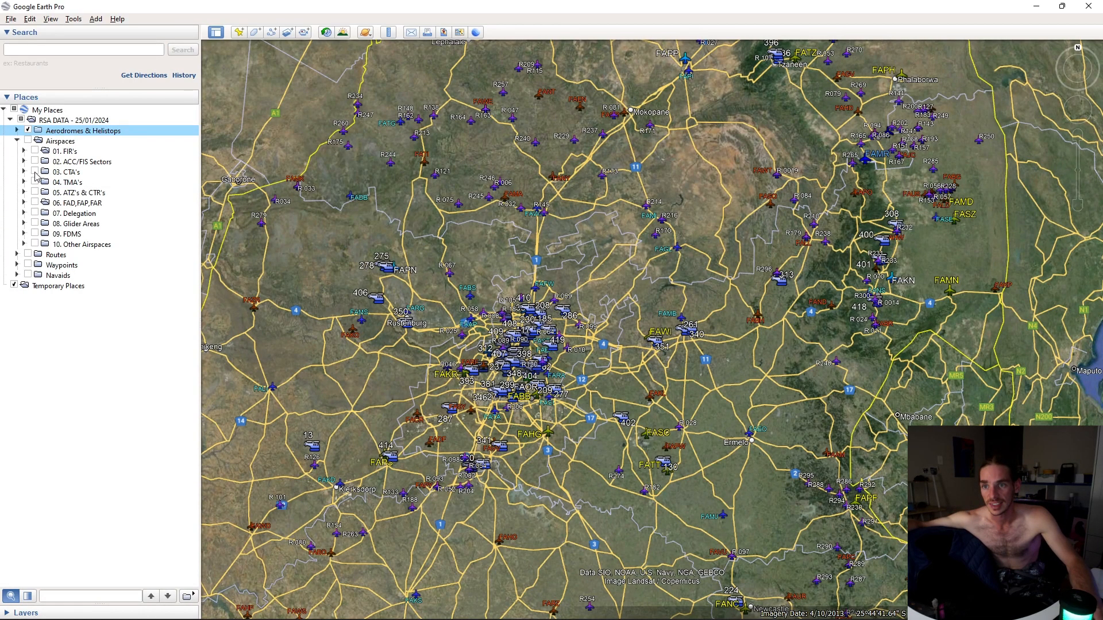
Try displaying the 03. CTA's and 04. TMA's airspaces and hide both again
{"action": "left_click", "coordinate": [35, 173]}
{"action": "left_click", "coordinate": [35, 181]}
{"action": "left_click", "coordinate": [35, 181]}
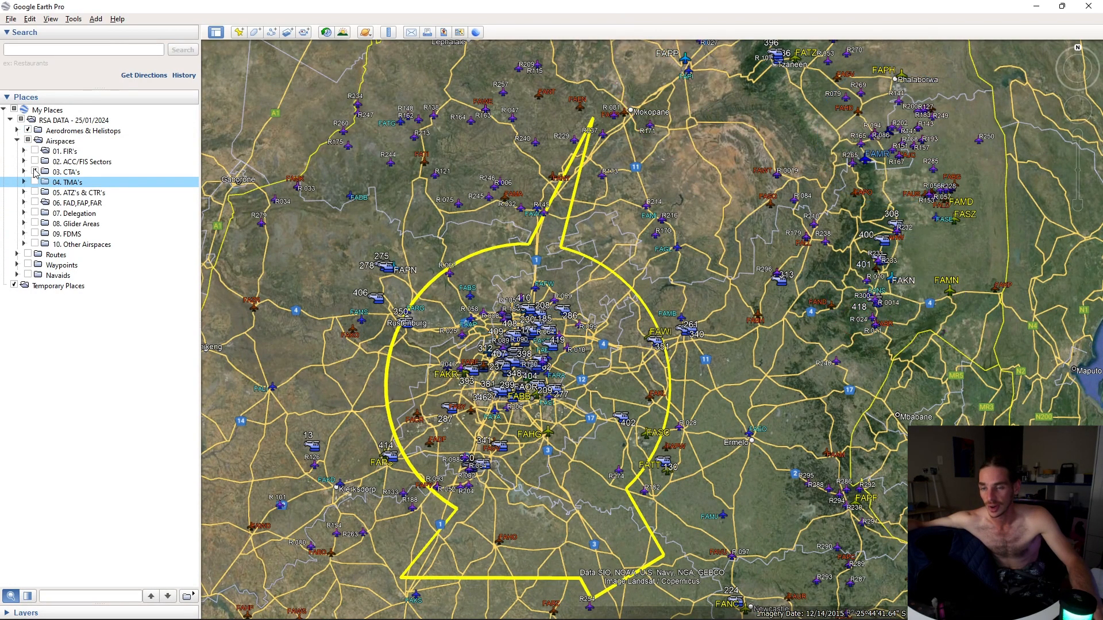
{"action": "left_click", "coordinate": [35, 172]}
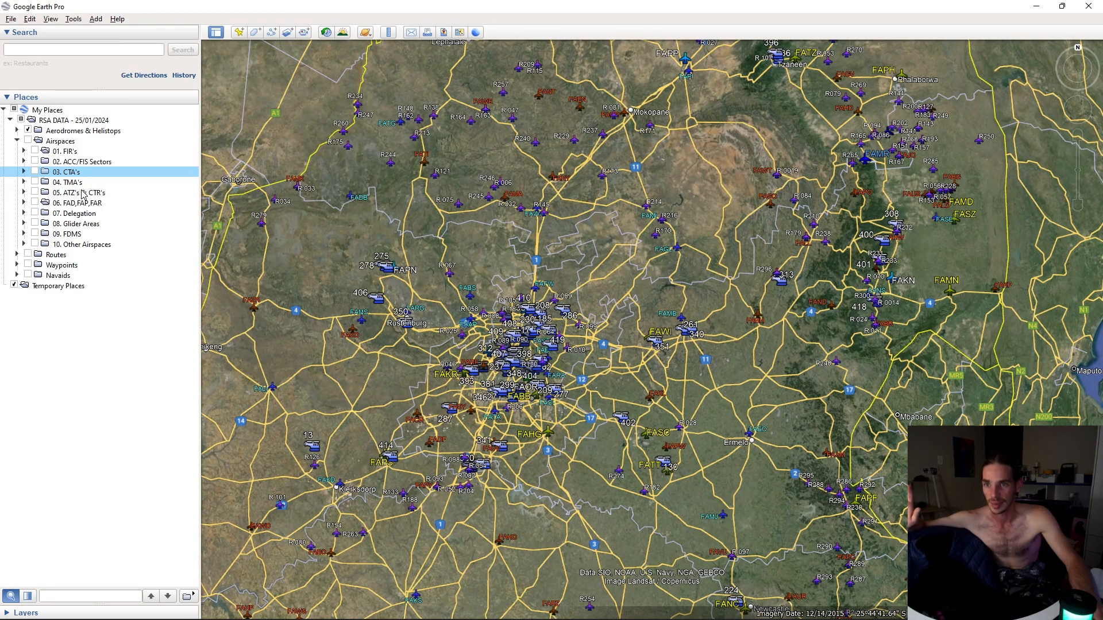
Show the 05. ATZ's & CTR's, 06. FAD,FAP,FAR and 08. Glider Areas airspaces
{"action": "left_click", "coordinate": [35, 193]}
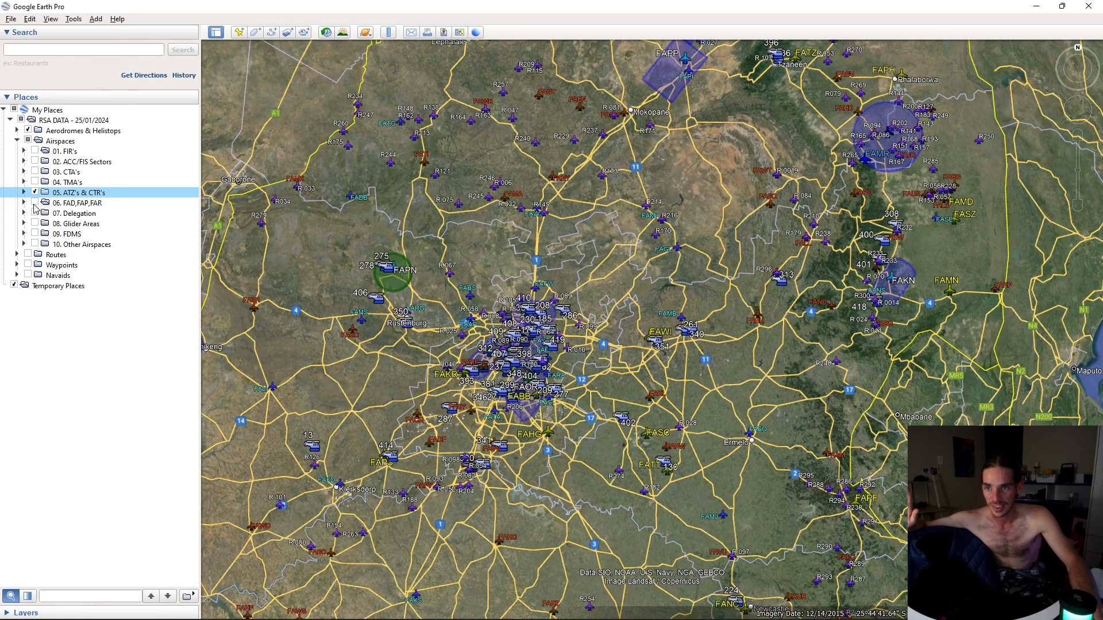
{"action": "left_click", "coordinate": [35, 203]}
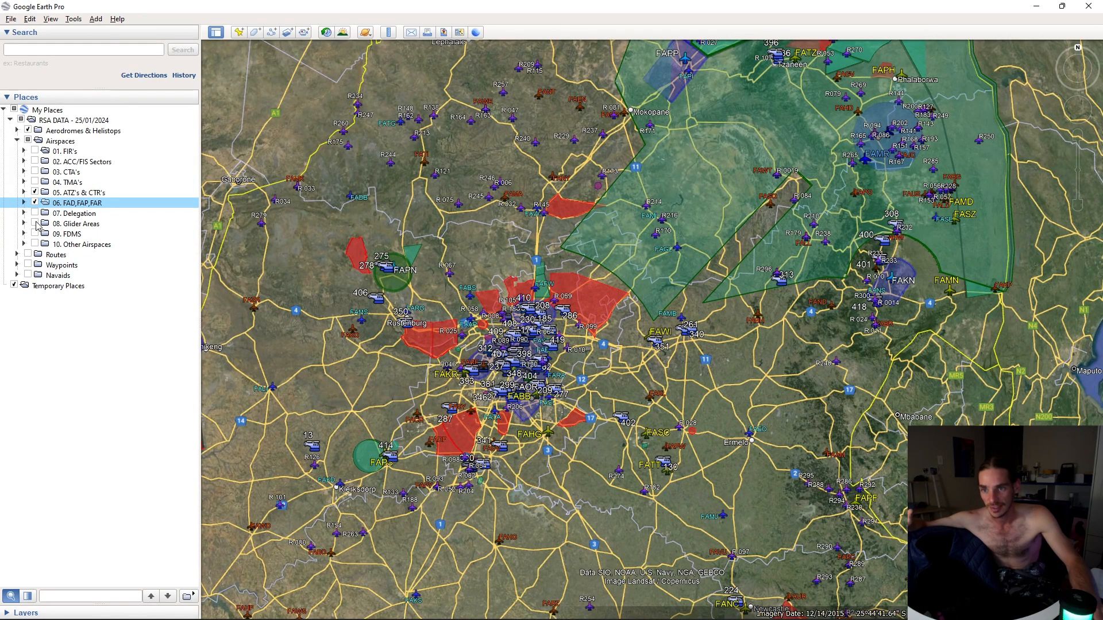
{"action": "left_click", "coordinate": [35, 224]}
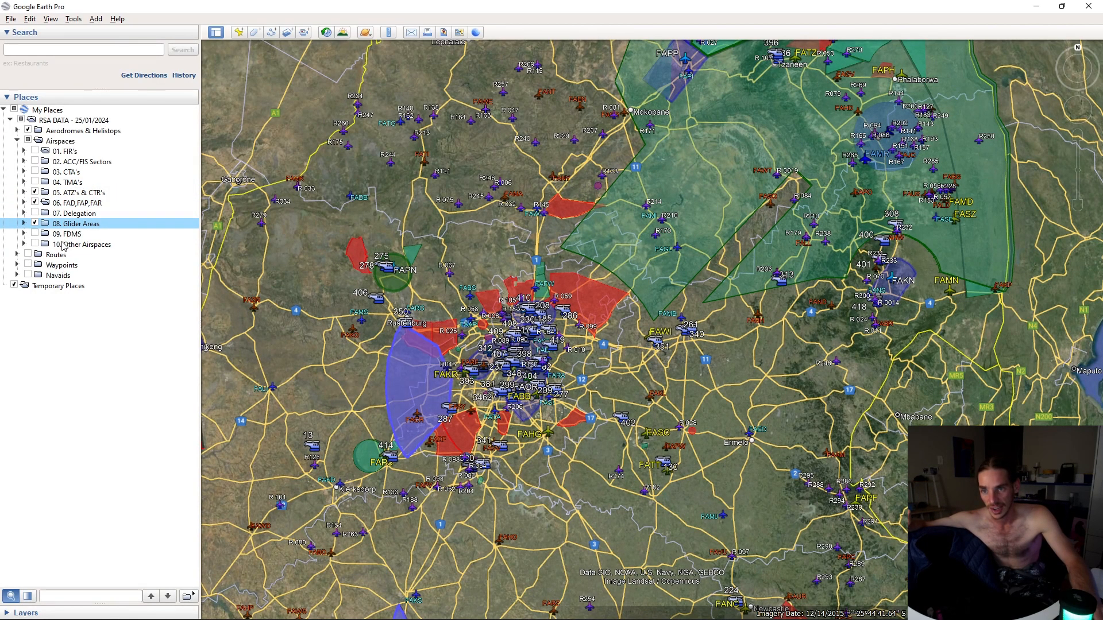
Expand 10. Other Airspaces and show its Special Rules Area's folder
{"action": "left_click", "coordinate": [24, 245]}
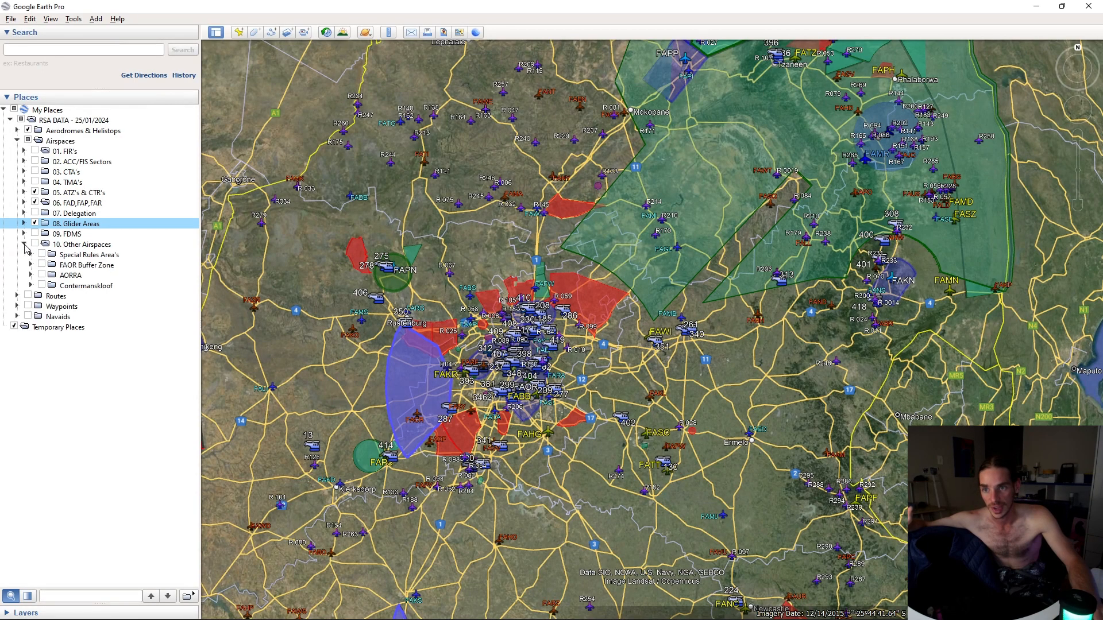
{"action": "left_click", "coordinate": [25, 246]}
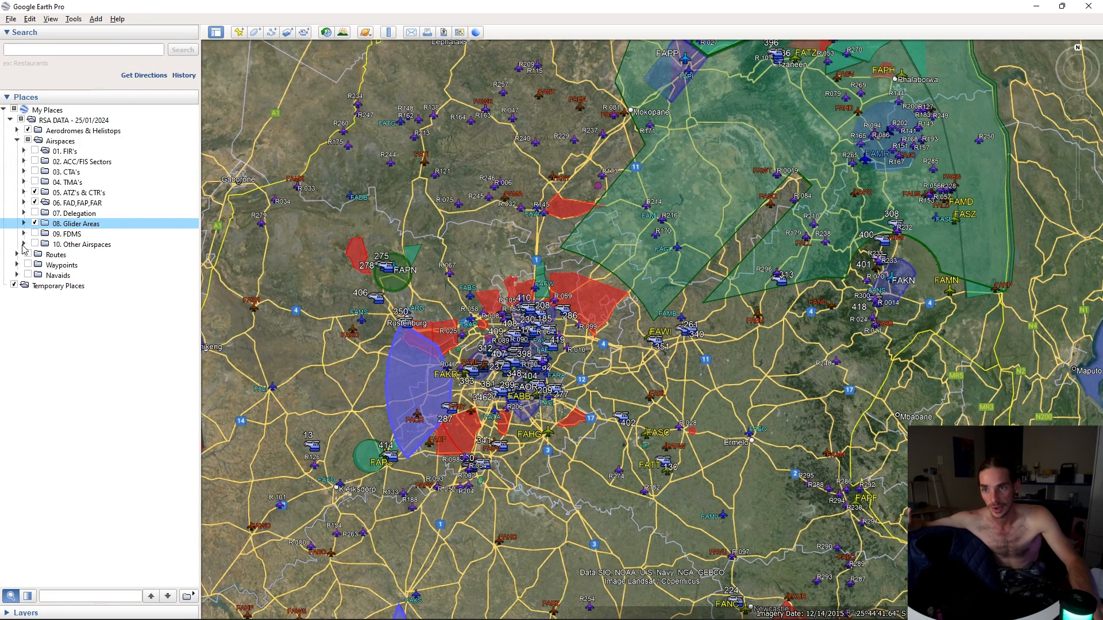
{"action": "left_click", "coordinate": [24, 245]}
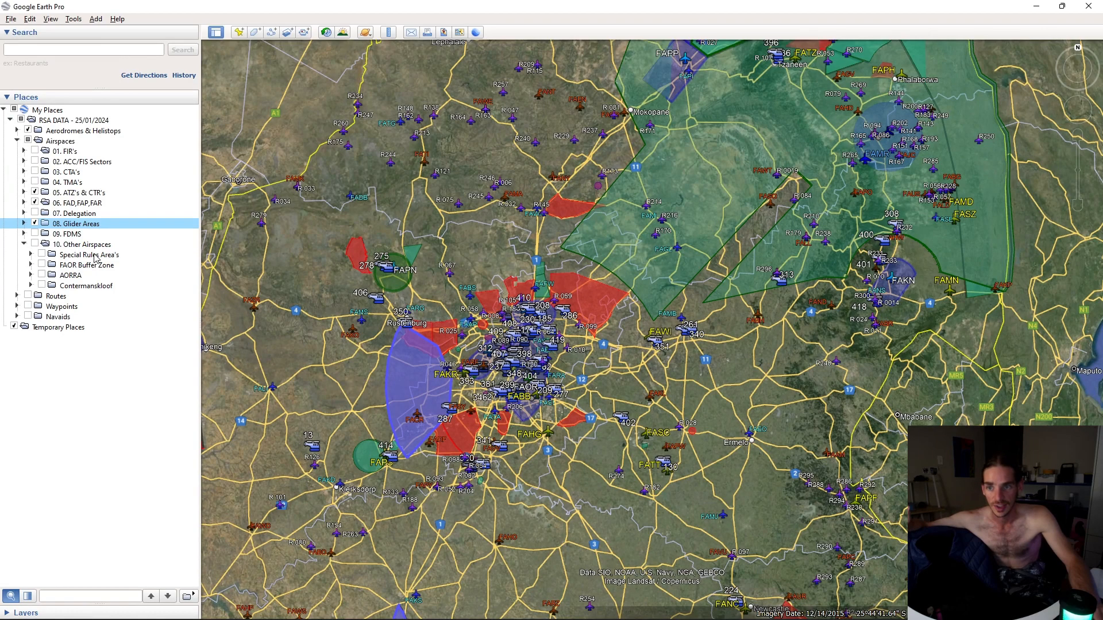
{"action": "left_click", "coordinate": [42, 254]}
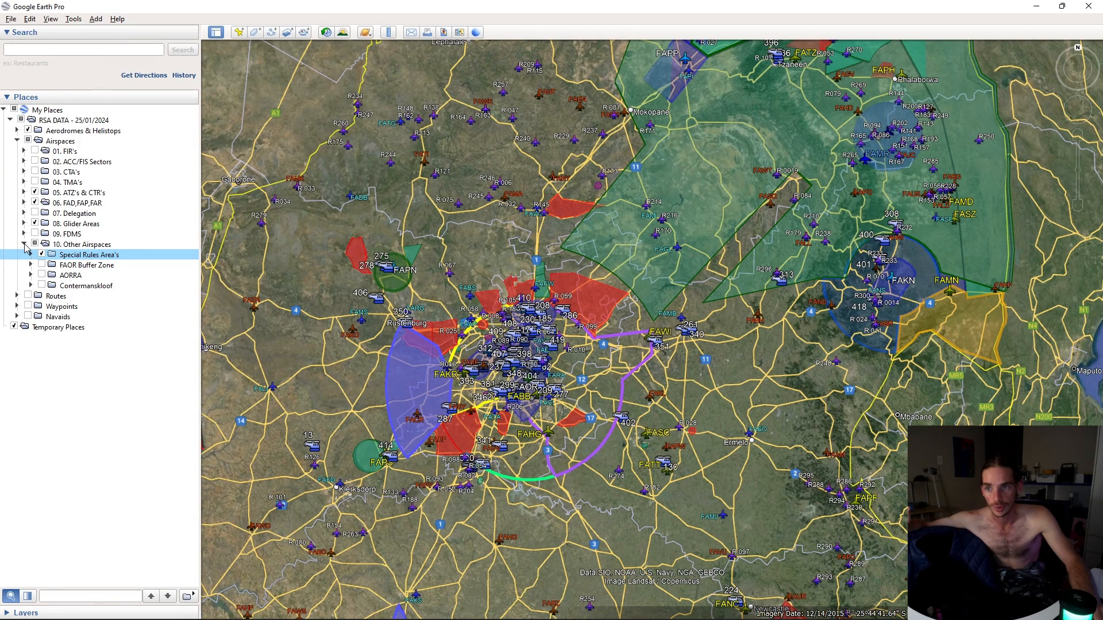
Collapse the Other Airspaces and Airspaces folders, check the Navaids and Waypoints folders, and expand the Routes folder
{"action": "left_click", "coordinate": [24, 246]}
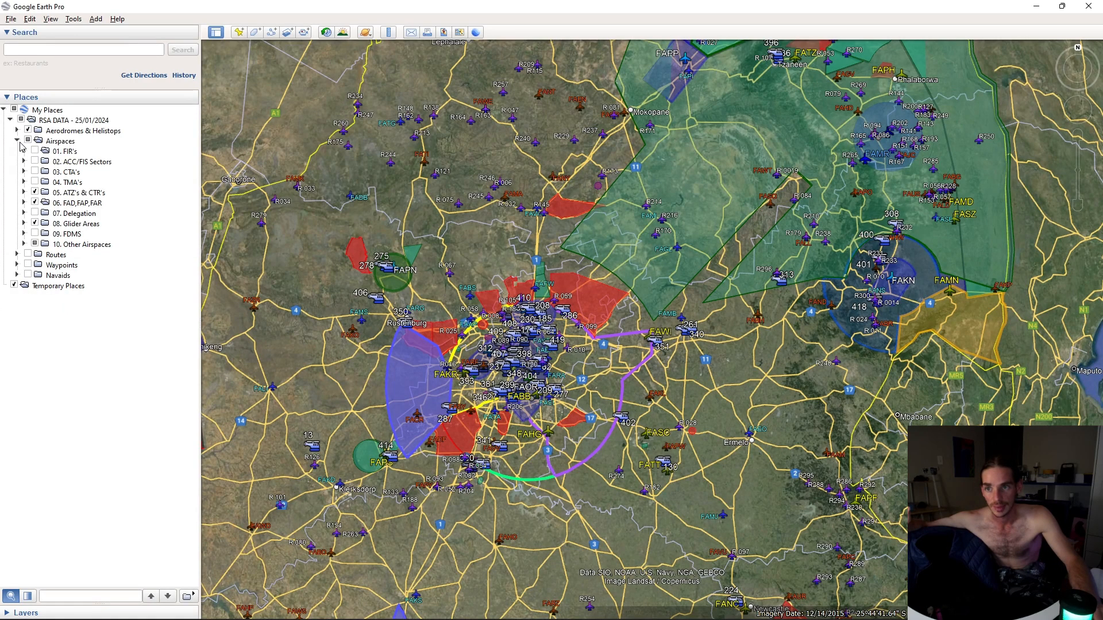
{"action": "left_click", "coordinate": [19, 141]}
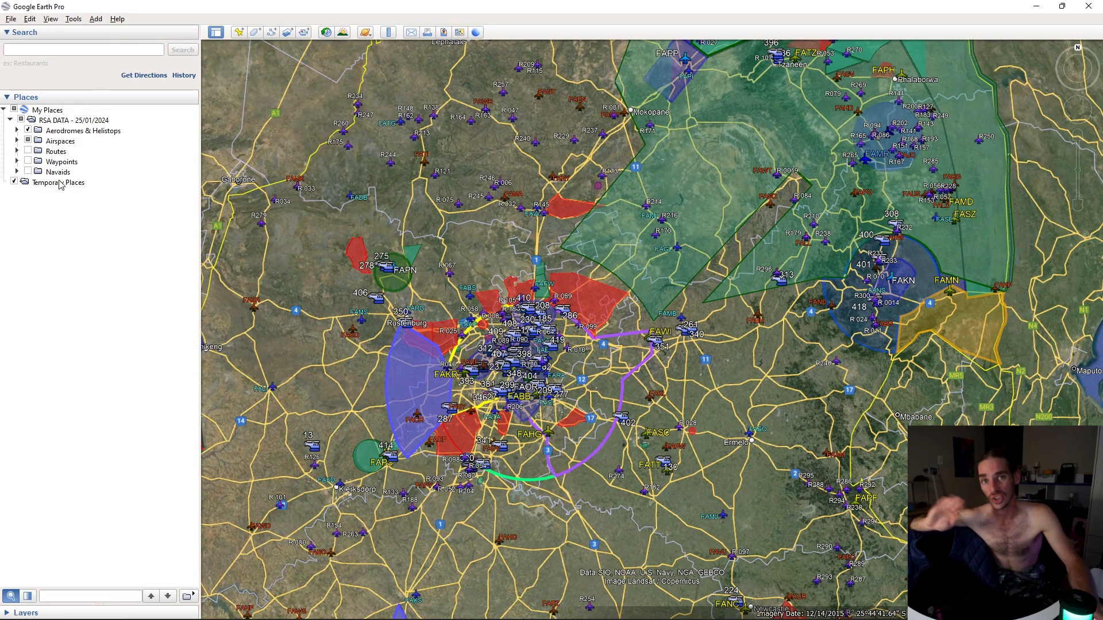
{"action": "left_click", "coordinate": [17, 171]}
{"action": "left_click", "coordinate": [17, 171]}
{"action": "left_click", "coordinate": [17, 161]}
{"action": "left_click", "coordinate": [16, 162]}
{"action": "left_click", "coordinate": [17, 151]}
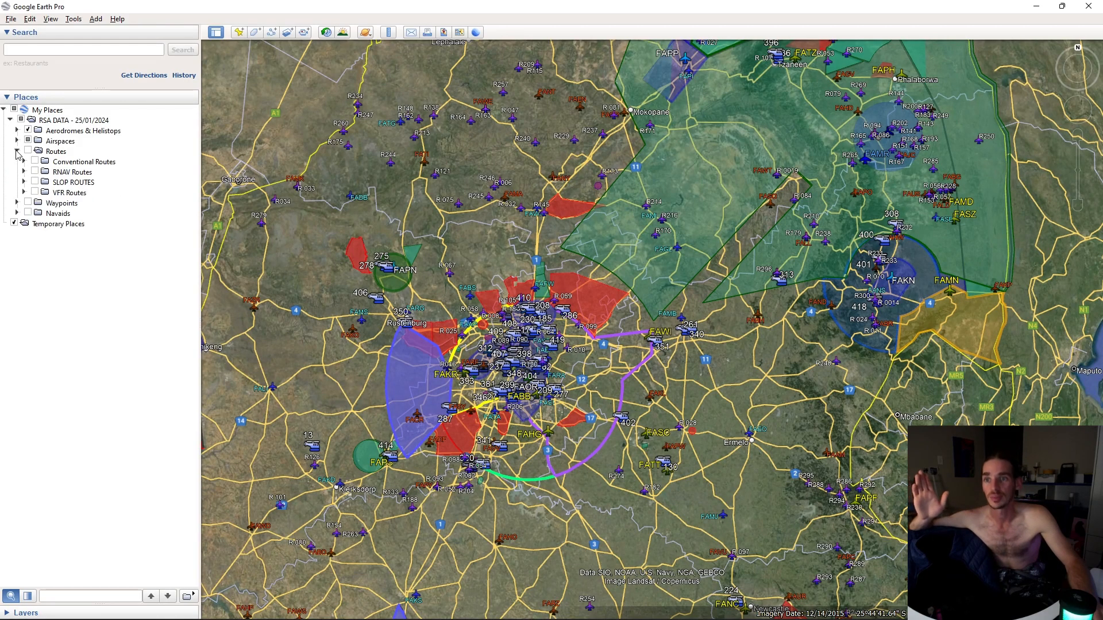
{"action": "scroll", "coordinate": [481, 347], "scroll_direction": "up", "scroll_amount": 3}
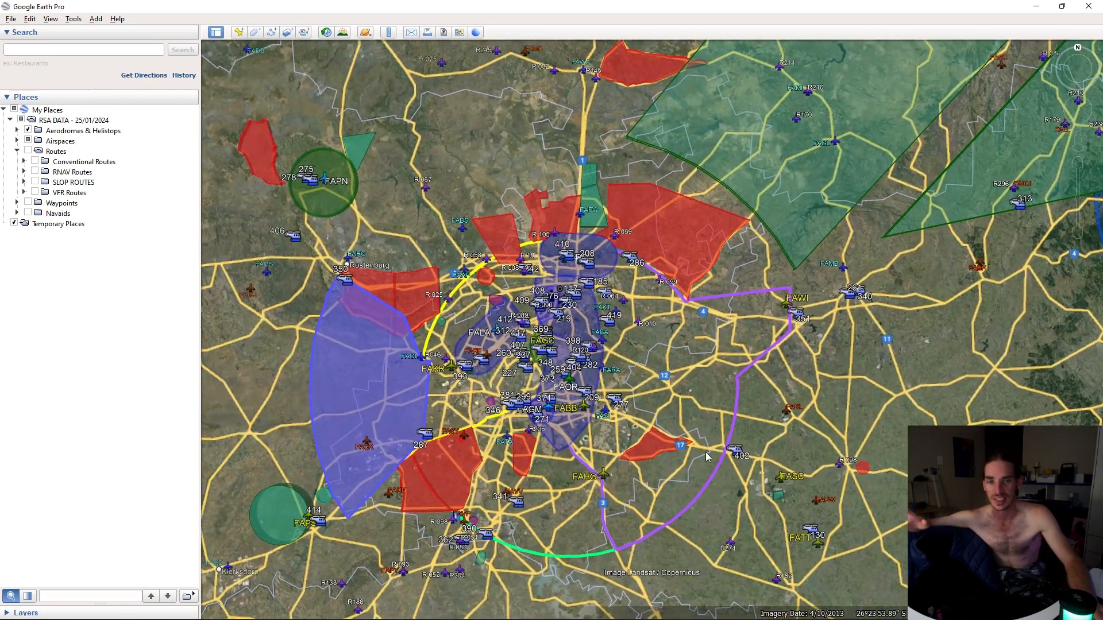
{"action": "scroll", "coordinate": [705, 456], "scroll_direction": "up", "scroll_amount": 3}
{"action": "left_click_drag", "start_coordinate": [706, 454], "coordinate": [821, 529]}
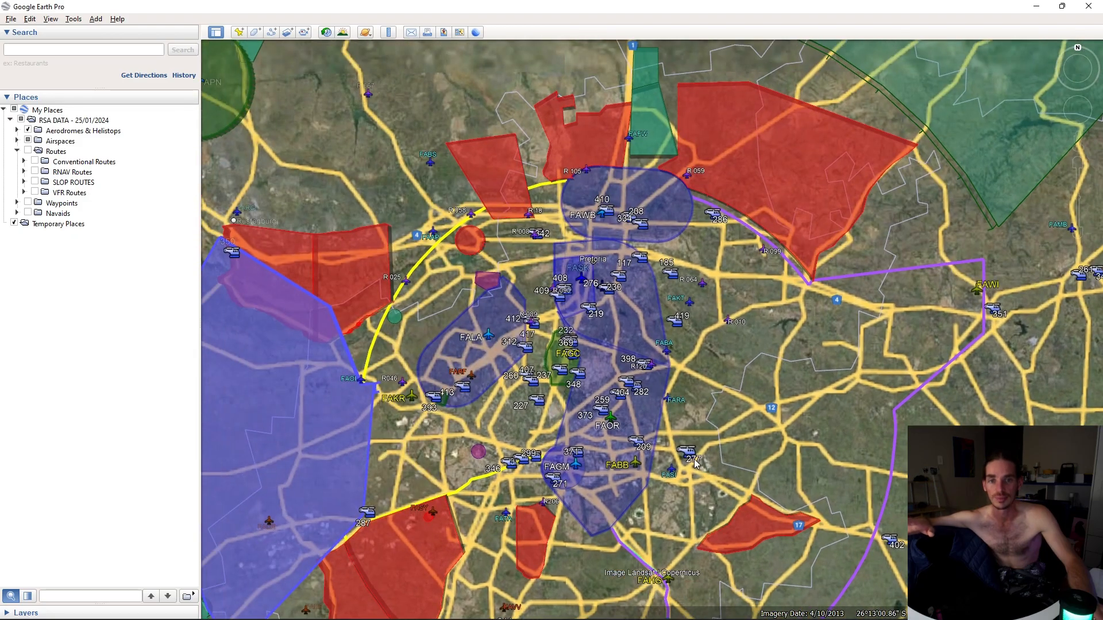
{"action": "scroll", "coordinate": [712, 397], "scroll_direction": "down", "scroll_amount": 5}
{"action": "left_click_drag", "start_coordinate": [799, 281], "coordinate": [694, 376]}
{"action": "scroll", "coordinate": [694, 376], "scroll_direction": "down", "scroll_amount": 4}
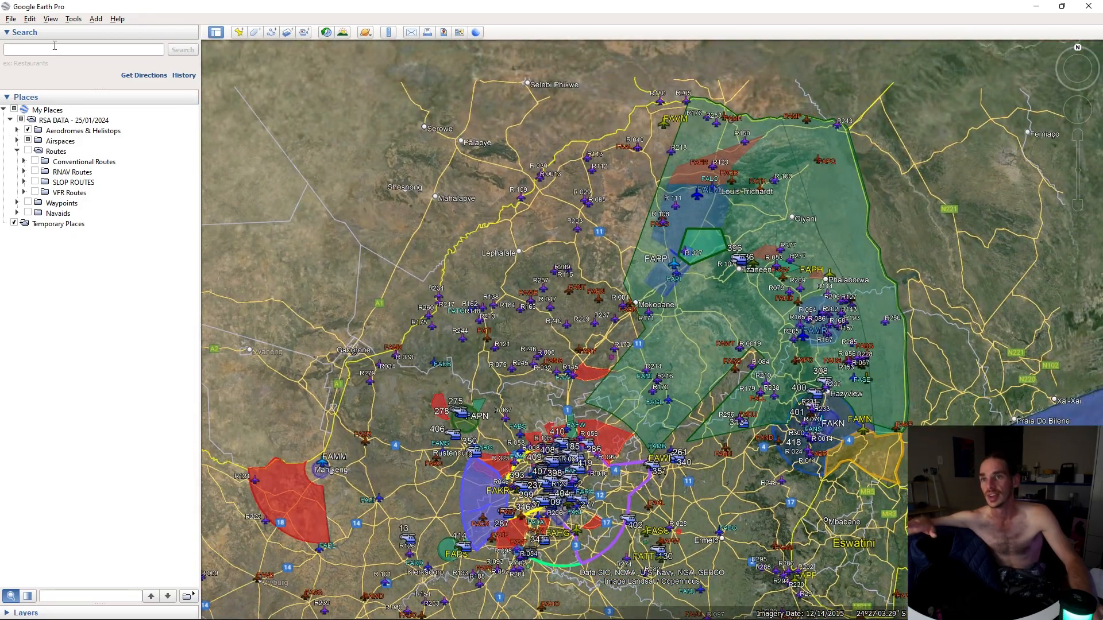
Search for Hoy Park Durban, Somtseu Road, Stamford Hill, Durban and fly to it
{"action": "left_click", "coordinate": [54, 46]}
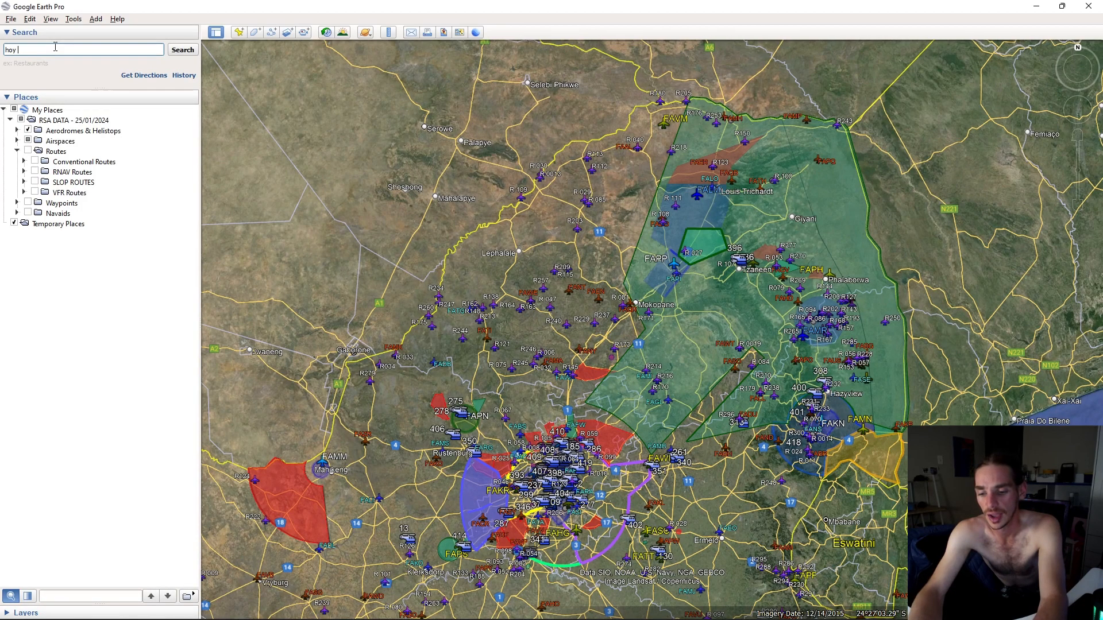
{"action": "type", "text": "k"}
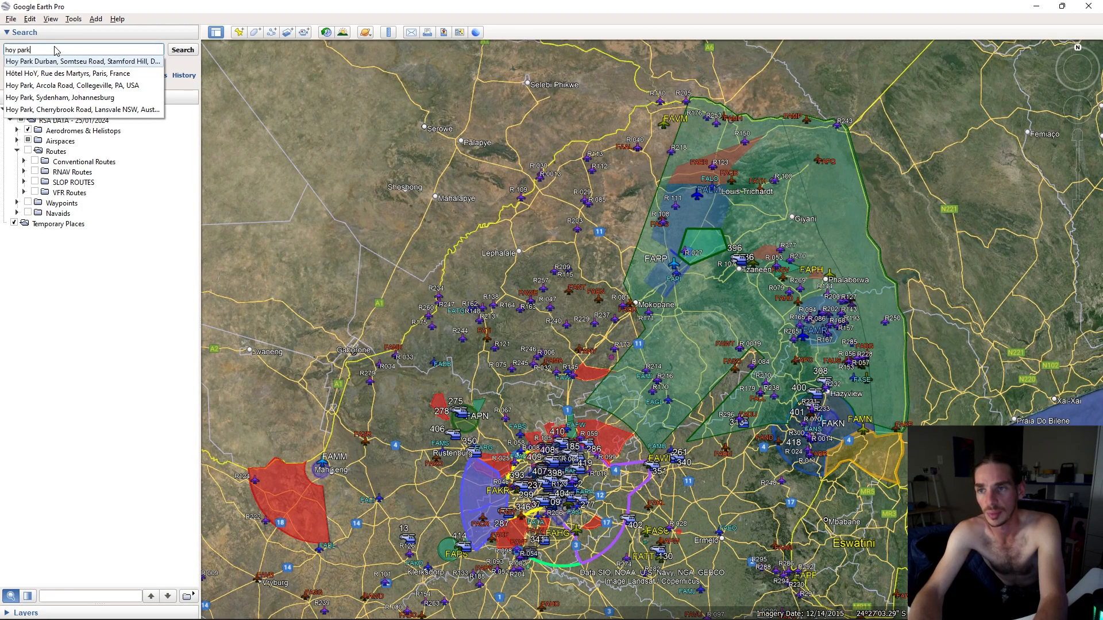
{"action": "key", "text": "Return"}
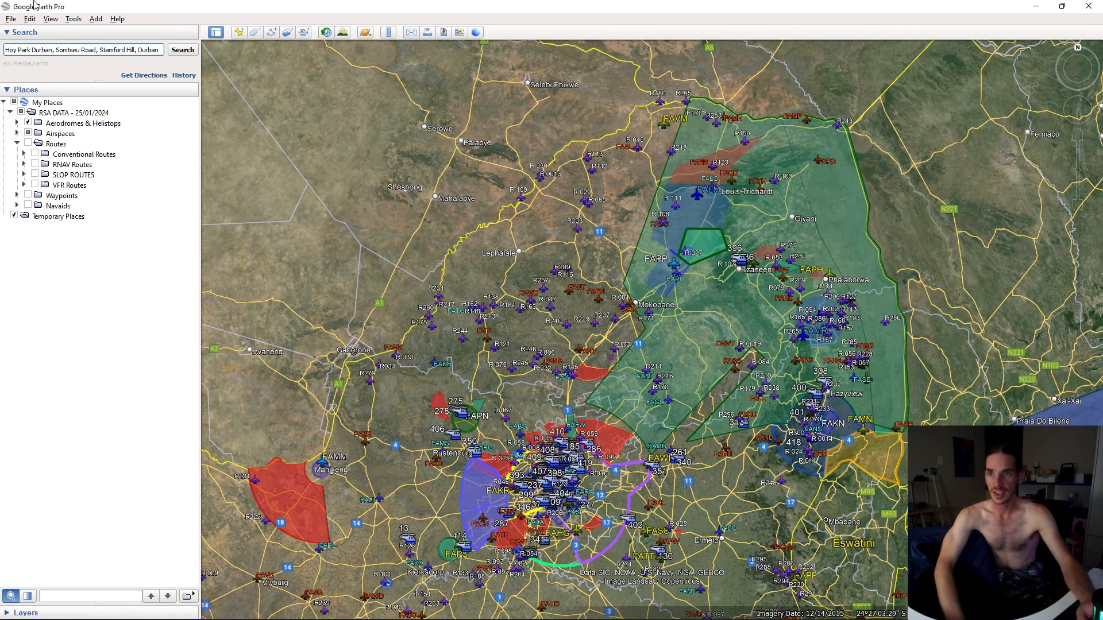
{"action": "left_click", "coordinate": [189, 51]}
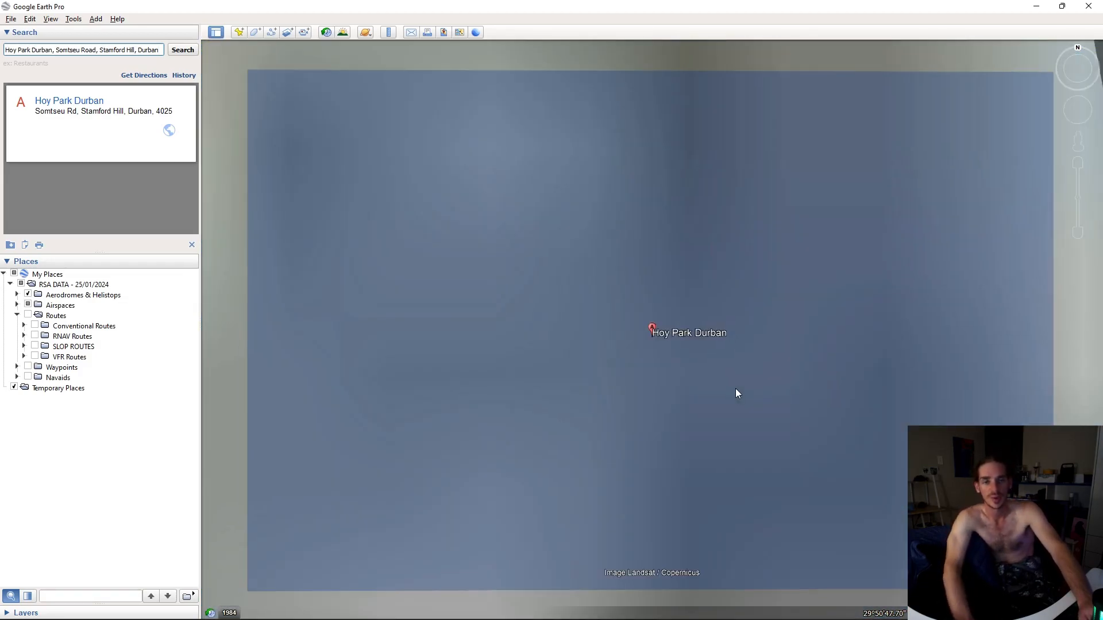
Check the airspace details at several points over the oval stadium southwest of Hoy Park Durban
{"action": "scroll", "coordinate": [756, 390], "scroll_direction": "down", "scroll_amount": 5}
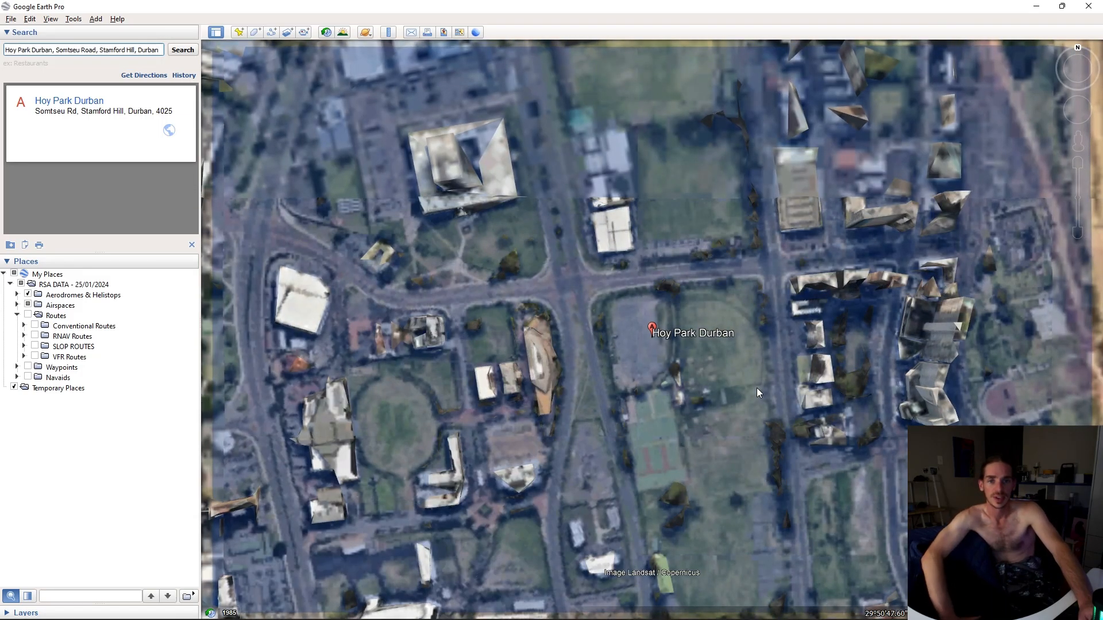
{"action": "scroll", "coordinate": [683, 441], "scroll_direction": "up", "scroll_amount": 3}
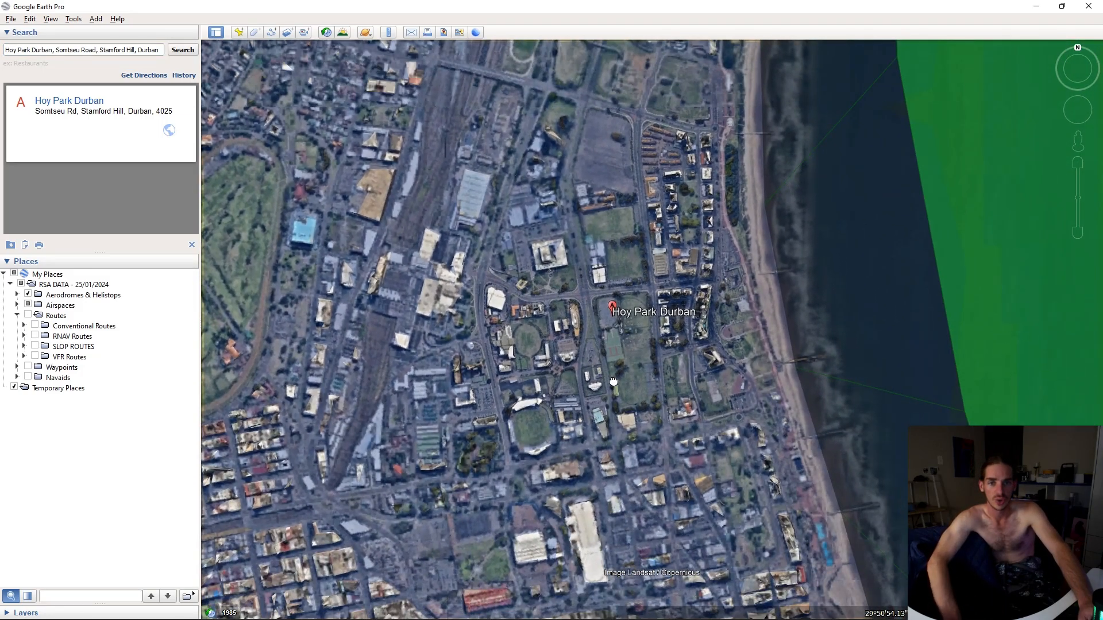
{"action": "scroll", "coordinate": [684, 317], "scroll_direction": "up", "scroll_amount": 2}
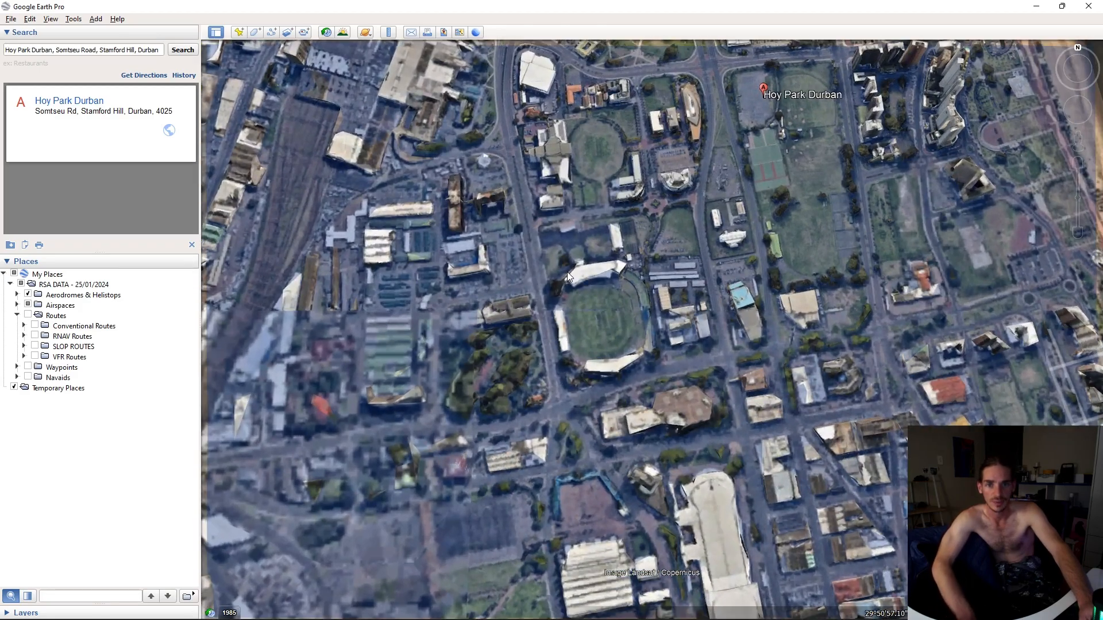
{"action": "left_click", "coordinate": [567, 270]}
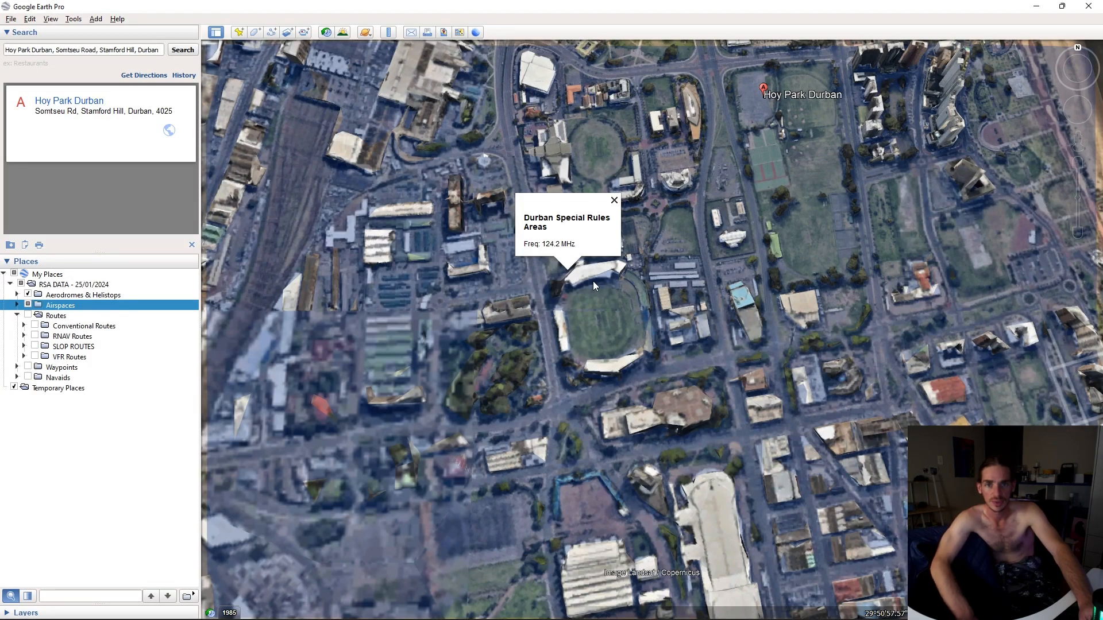
{"action": "scroll", "coordinate": [597, 318], "scroll_direction": "up", "scroll_amount": 3}
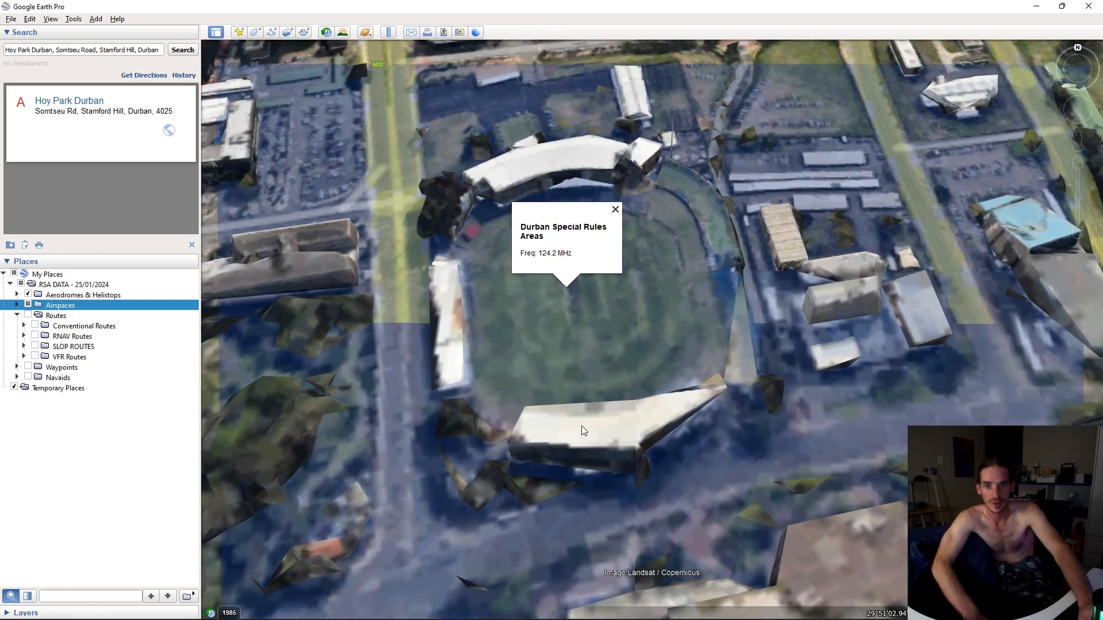
{"action": "left_click", "coordinate": [581, 425]}
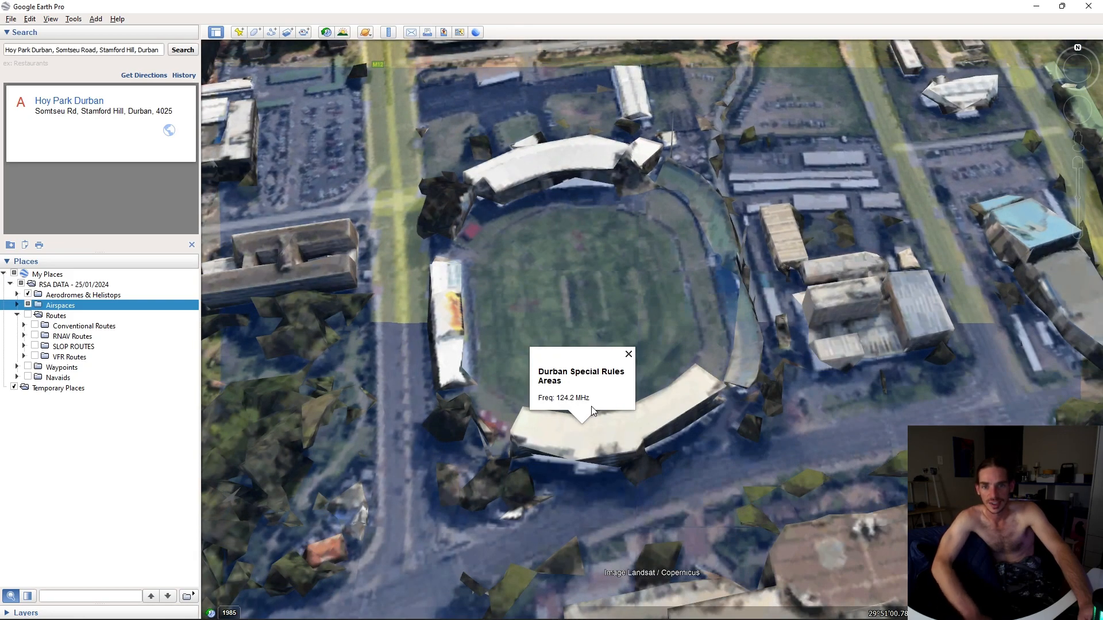
{"action": "scroll", "coordinate": [421, 236], "scroll_direction": "up", "scroll_amount": 1}
{"action": "left_click", "coordinate": [589, 164]}
{"action": "scroll", "coordinate": [571, 271], "scroll_direction": "up", "scroll_amount": 2}
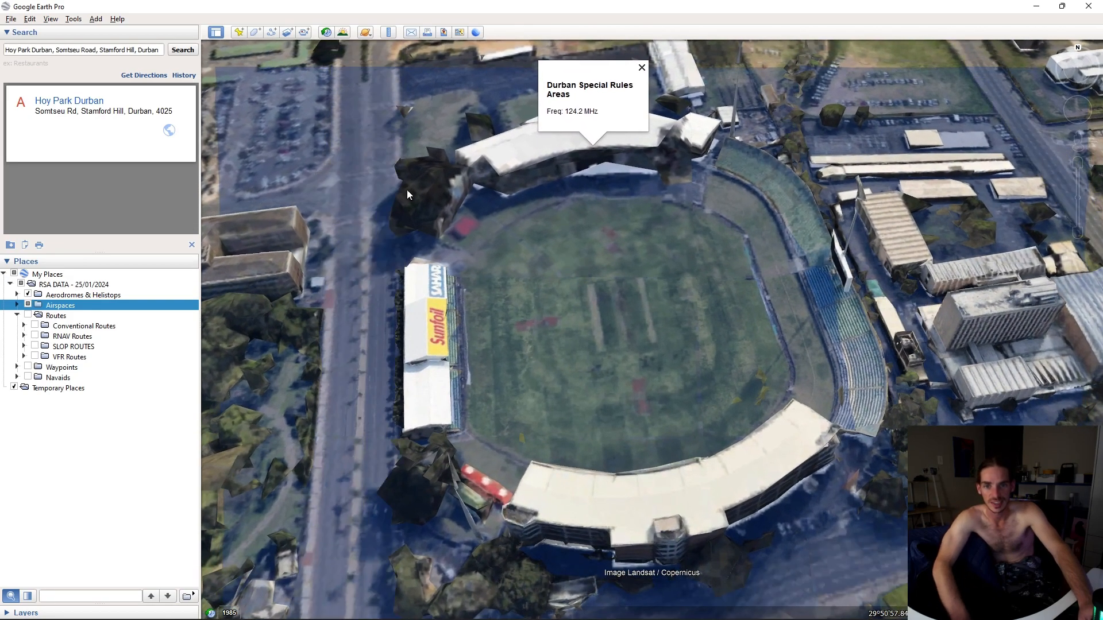
Examine the surroundings of the oval stadium and the Hoy Park Durban marker from several distances
{"action": "scroll", "coordinate": [486, 339], "scroll_direction": "down", "scroll_amount": 2}
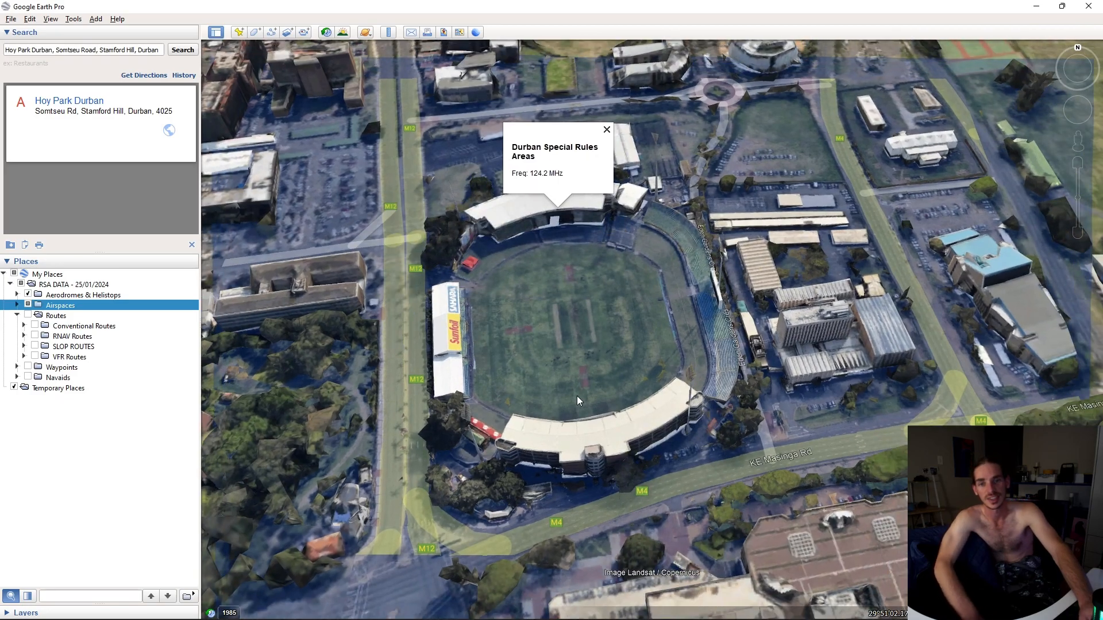
{"action": "scroll", "coordinate": [577, 395], "scroll_direction": "down", "scroll_amount": 4}
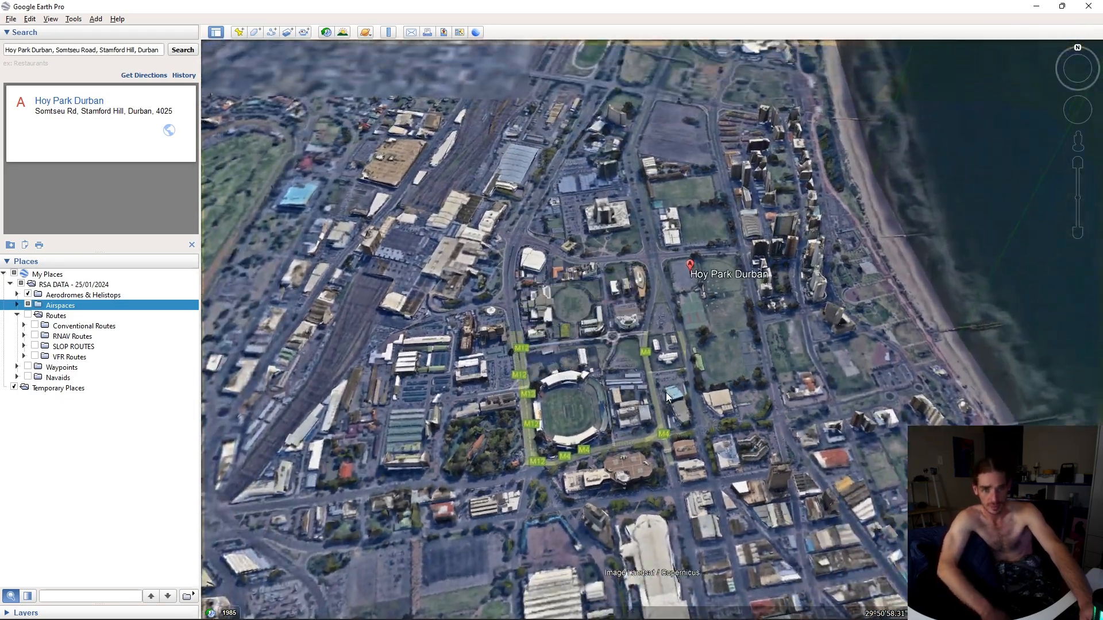
{"action": "scroll", "coordinate": [666, 392], "scroll_direction": "up", "scroll_amount": 3}
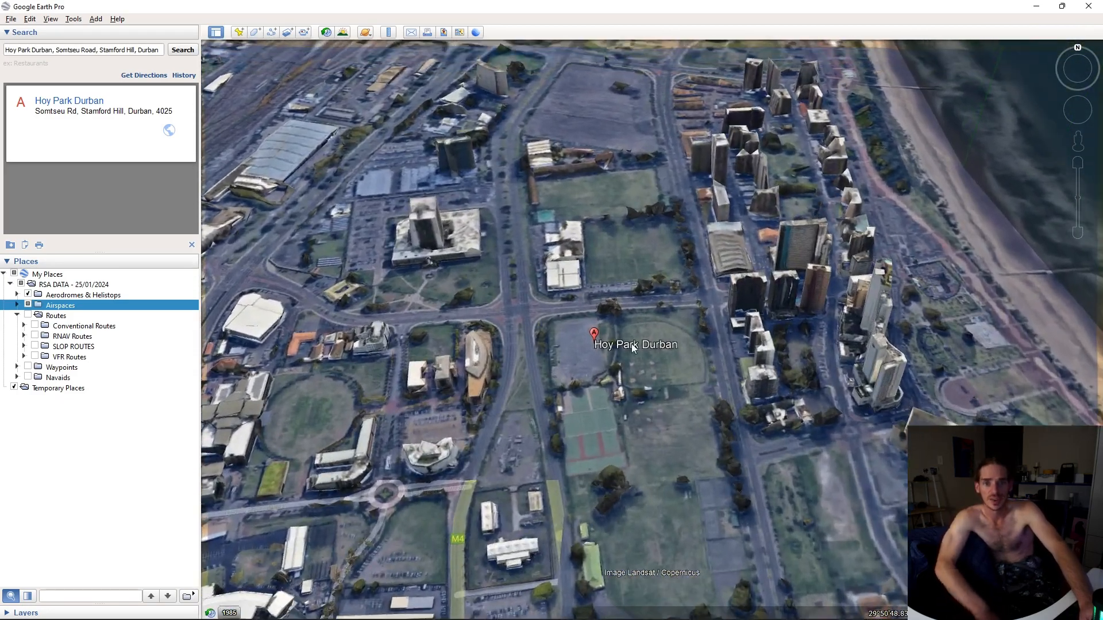
{"action": "left_click_drag", "start_coordinate": [540, 484], "coordinate": [609, 395]}
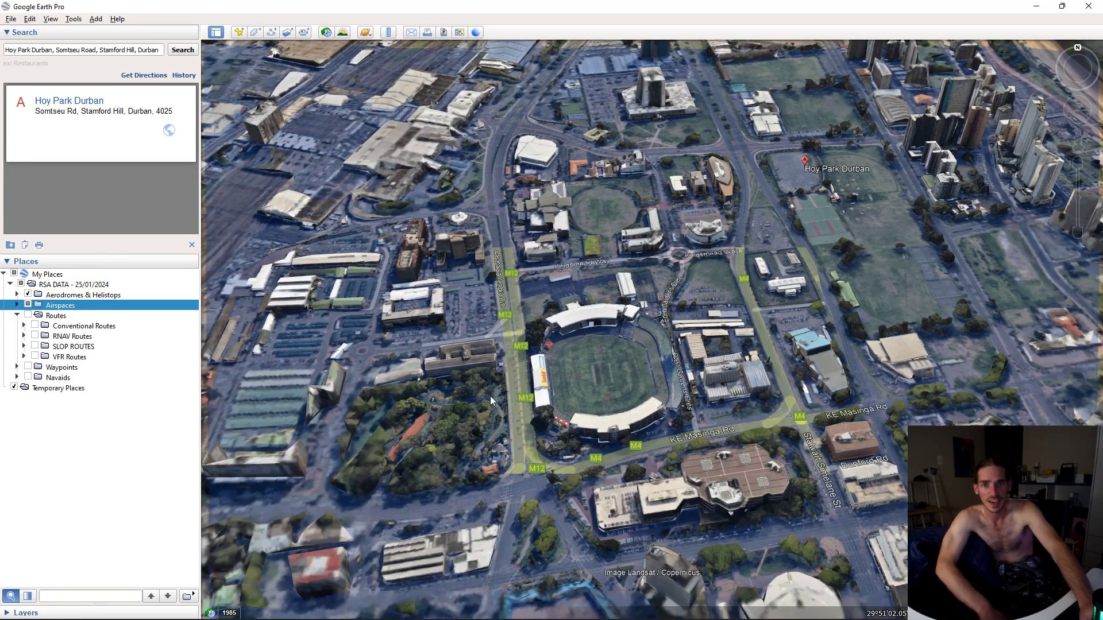
{"action": "left_click_drag", "start_coordinate": [709, 347], "coordinate": [633, 425]}
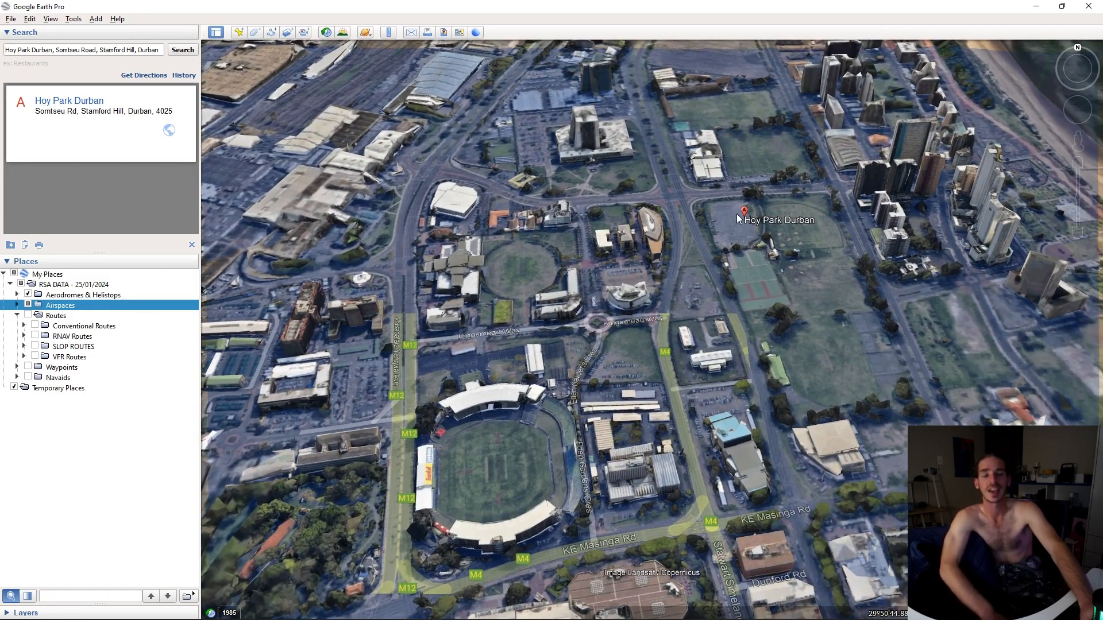
{"action": "scroll", "coordinate": [738, 214], "scroll_direction": "down", "scroll_amount": 2}
{"action": "middle_click_drag", "start_coordinate": [687, 343], "coordinate": [668, 376]}
{"action": "scroll", "coordinate": [668, 376], "scroll_direction": "down", "scroll_amount": 3}
{"action": "scroll", "coordinate": [668, 375], "scroll_direction": "up", "scroll_amount": 1}
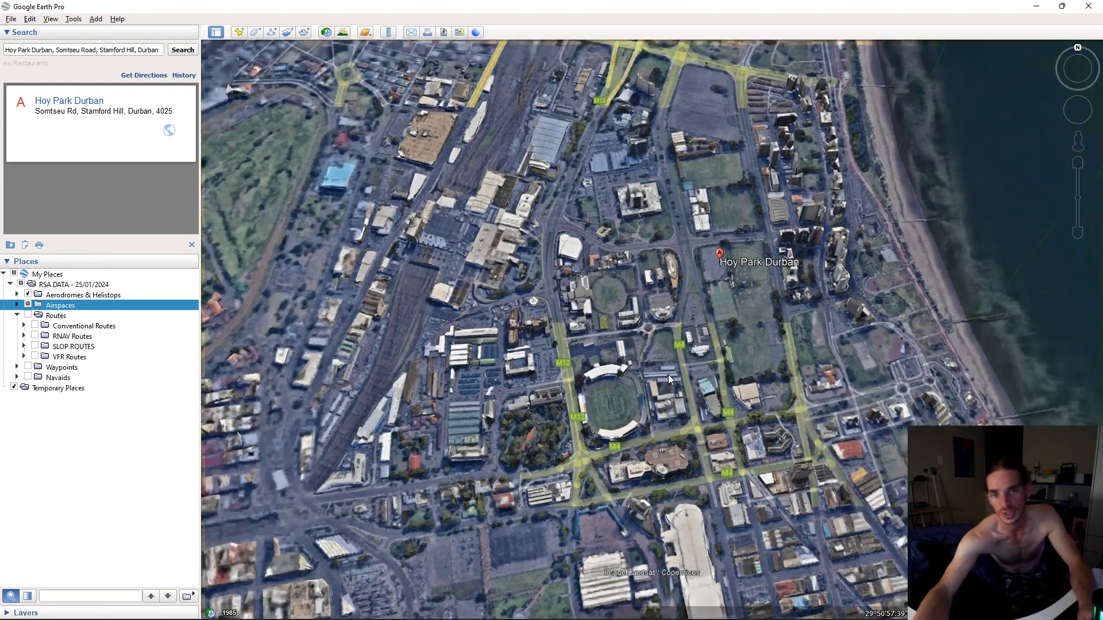
Check the details of the large blue-outlined airspace around Durban and close them
{"action": "scroll", "coordinate": [667, 374], "scroll_direction": "down", "scroll_amount": 5}
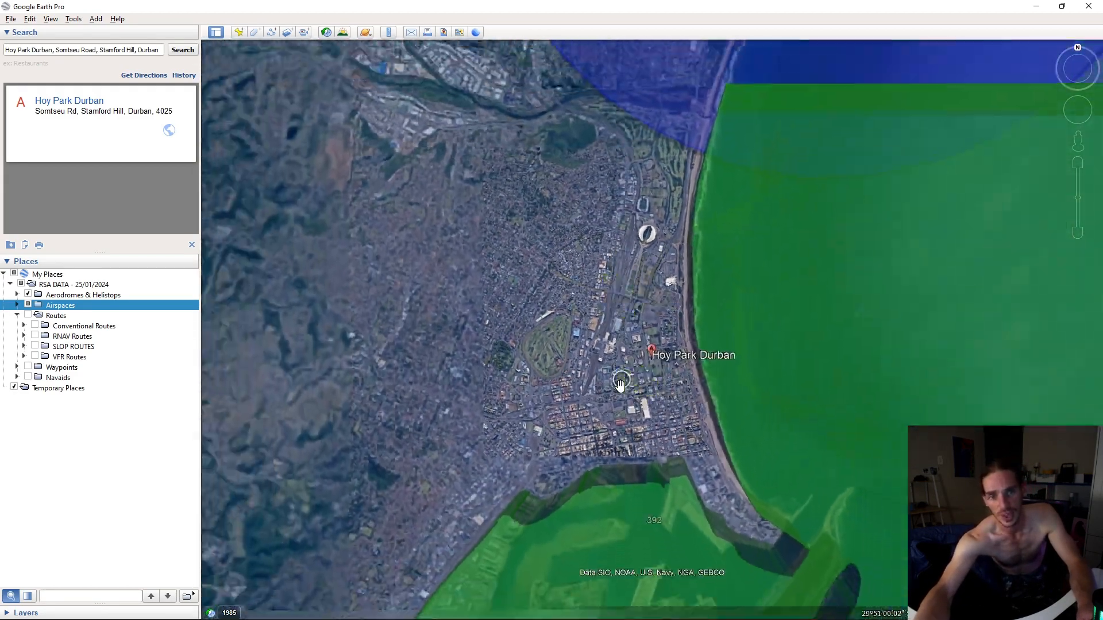
{"action": "scroll", "coordinate": [621, 384], "scroll_direction": "down", "scroll_amount": 4}
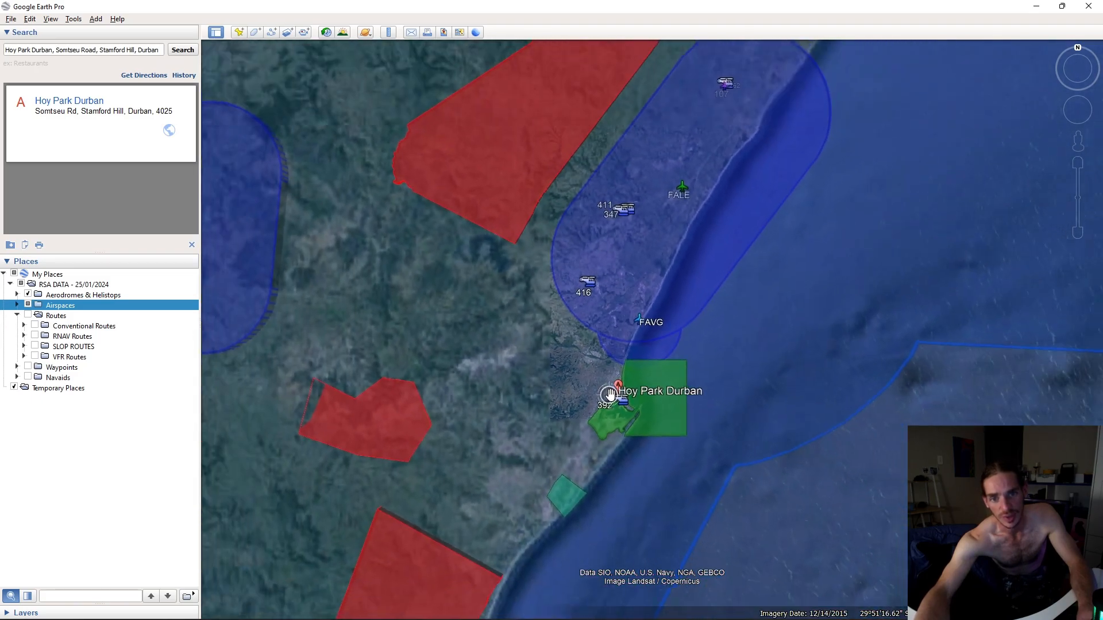
{"action": "scroll", "coordinate": [611, 394], "scroll_direction": "down", "scroll_amount": 5}
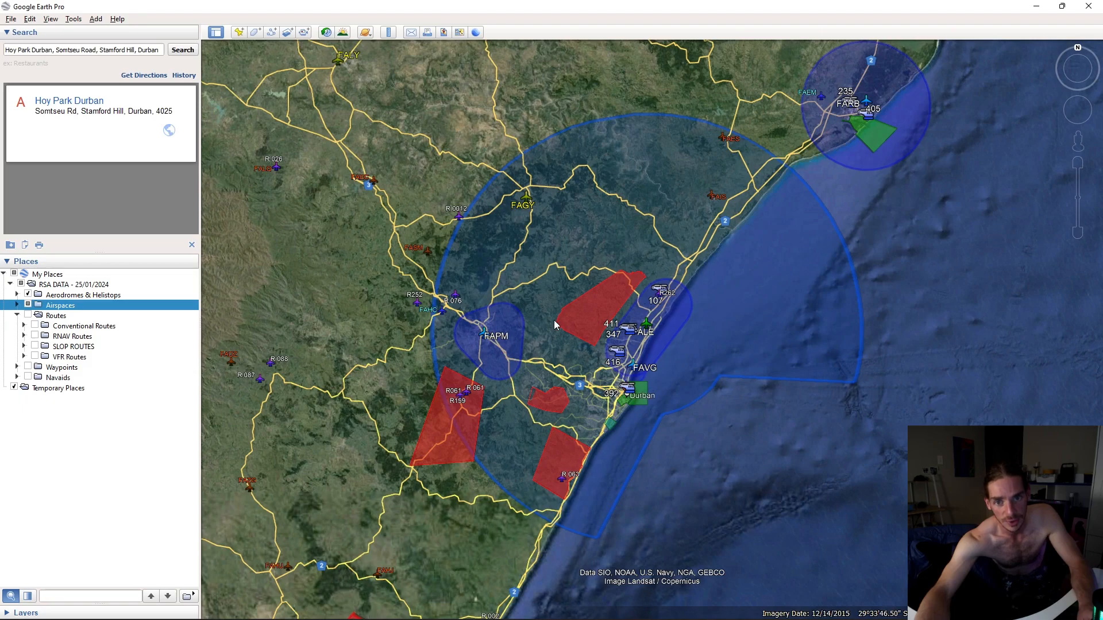
{"action": "left_click", "coordinate": [550, 284]}
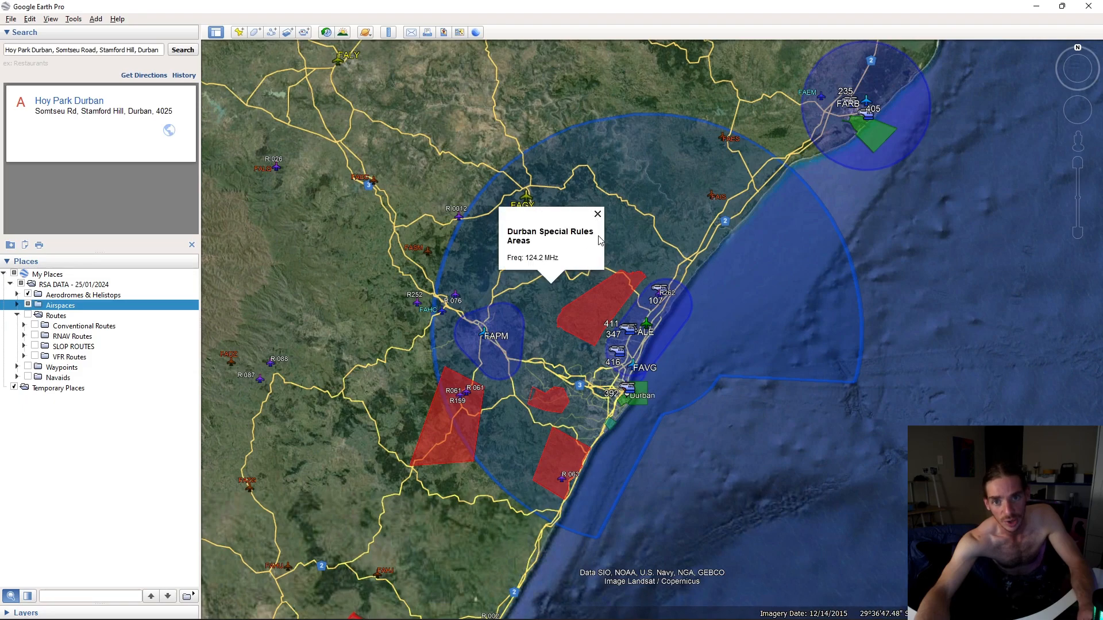
{"action": "left_click", "coordinate": [598, 214]}
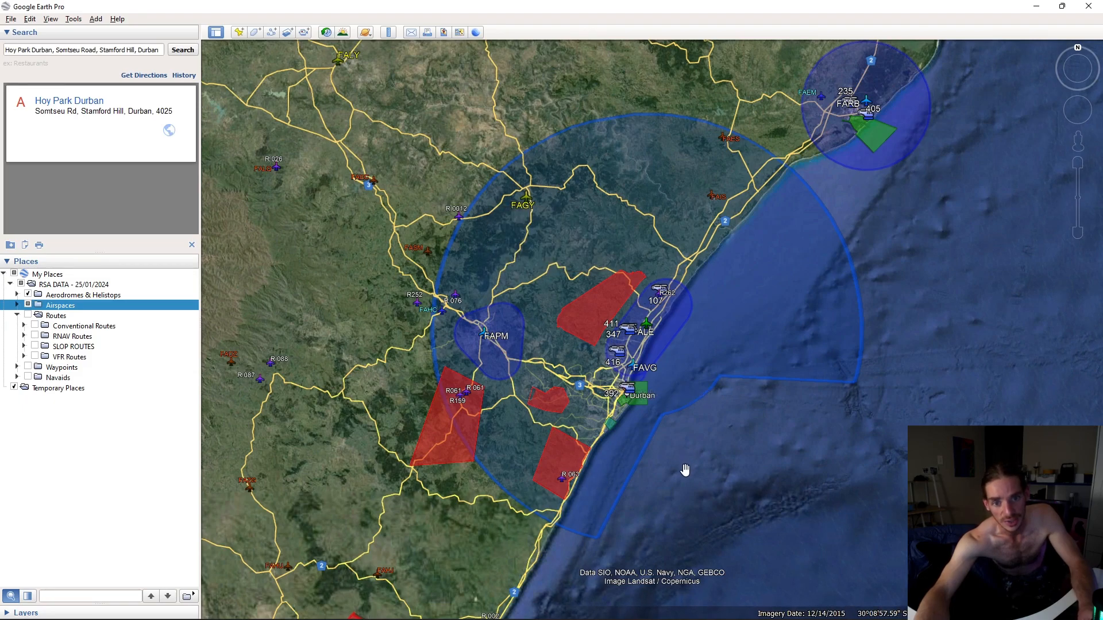
Examine the airspaces along the Durban coast and return to a close view of Hoy Park Durban
{"action": "left_click_drag", "start_coordinate": [684, 468], "coordinate": [521, 363]}
{"action": "scroll", "coordinate": [498, 448], "scroll_direction": "down", "scroll_amount": 3}
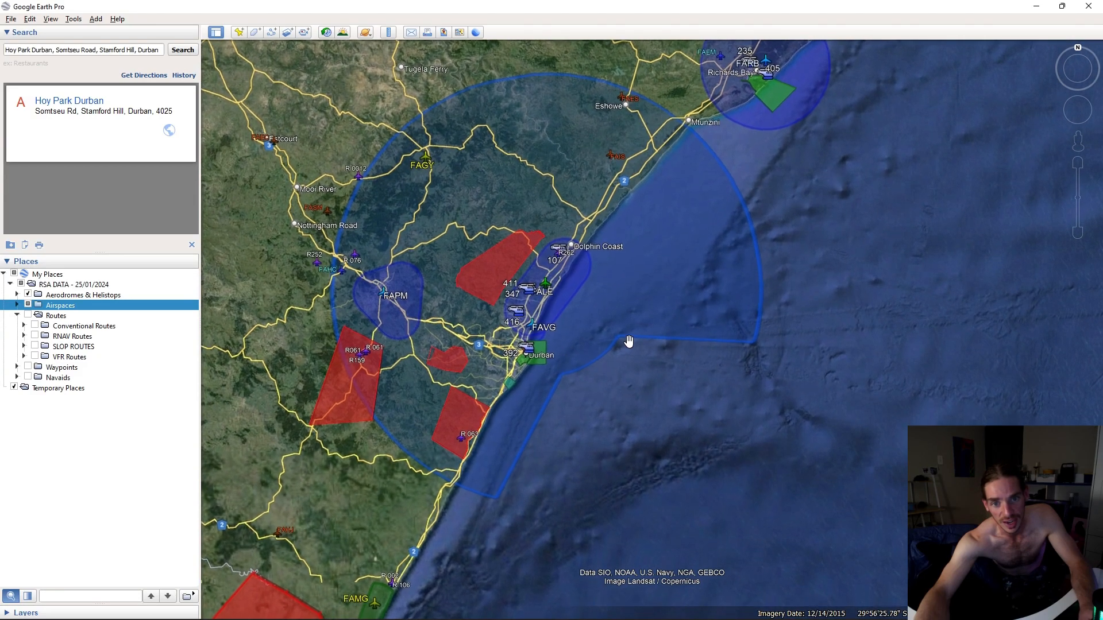
{"action": "scroll", "coordinate": [595, 339], "scroll_direction": "up", "scroll_amount": 3}
{"action": "left_click_drag", "start_coordinate": [822, 322], "coordinate": [694, 414]}
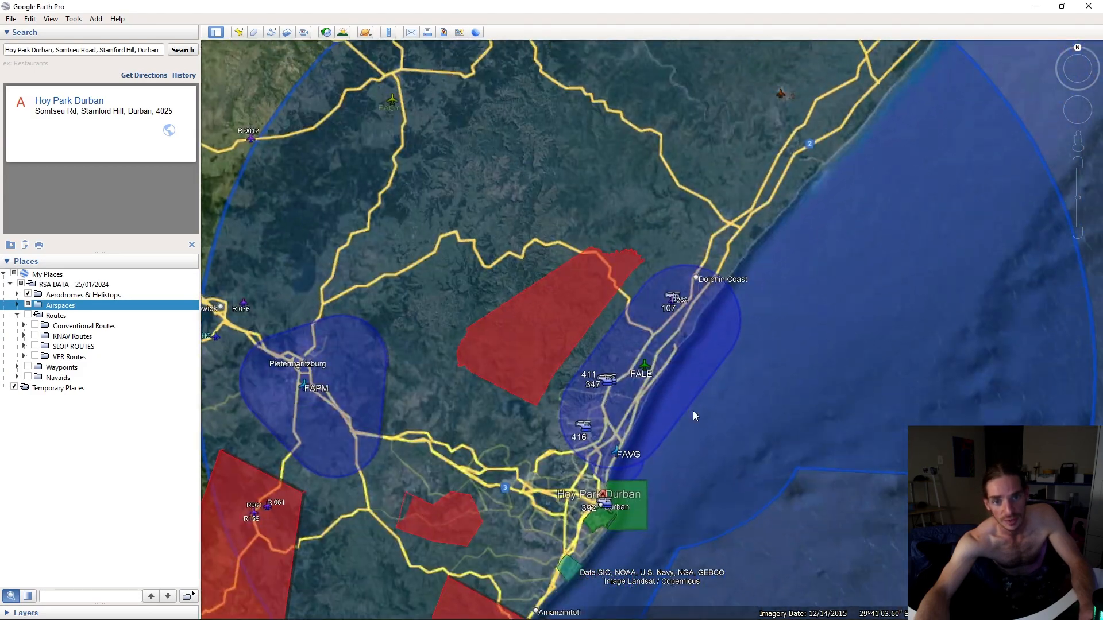
{"action": "scroll", "coordinate": [695, 413], "scroll_direction": "down", "scroll_amount": 2}
{"action": "left_click_drag", "start_coordinate": [696, 458], "coordinate": [720, 368]}
{"action": "scroll", "coordinate": [603, 345], "scroll_direction": "up", "scroll_amount": 5}
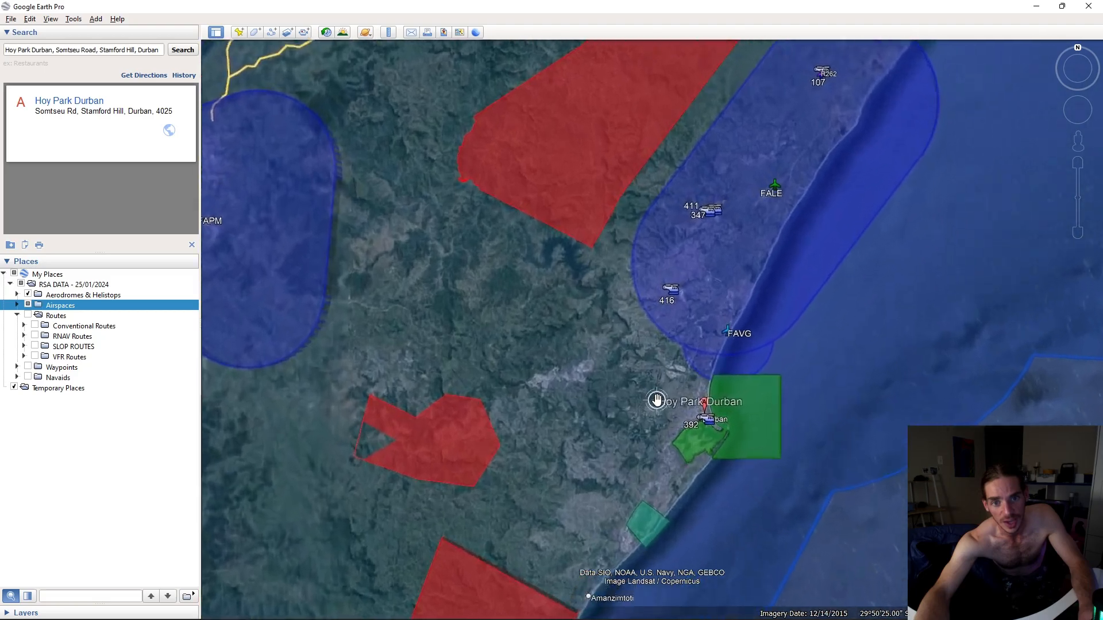
{"action": "scroll", "coordinate": [644, 412], "scroll_direction": "up", "scroll_amount": 5}
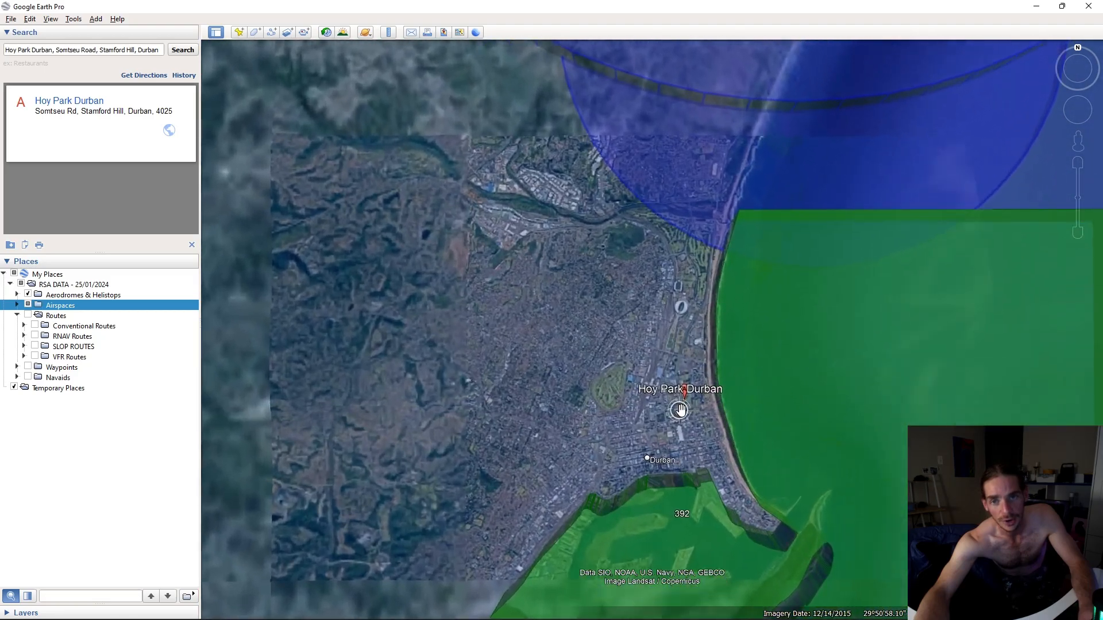
{"action": "scroll", "coordinate": [690, 429], "scroll_direction": "up", "scroll_amount": 5}
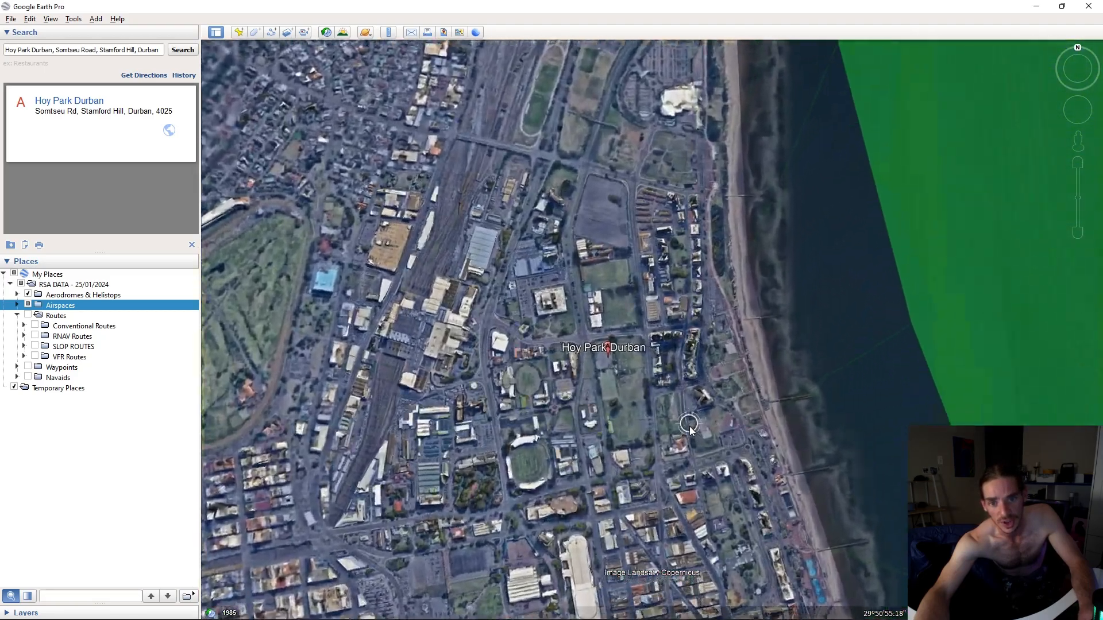
{"action": "scroll", "coordinate": [741, 418], "scroll_direction": "up", "scroll_amount": 5}
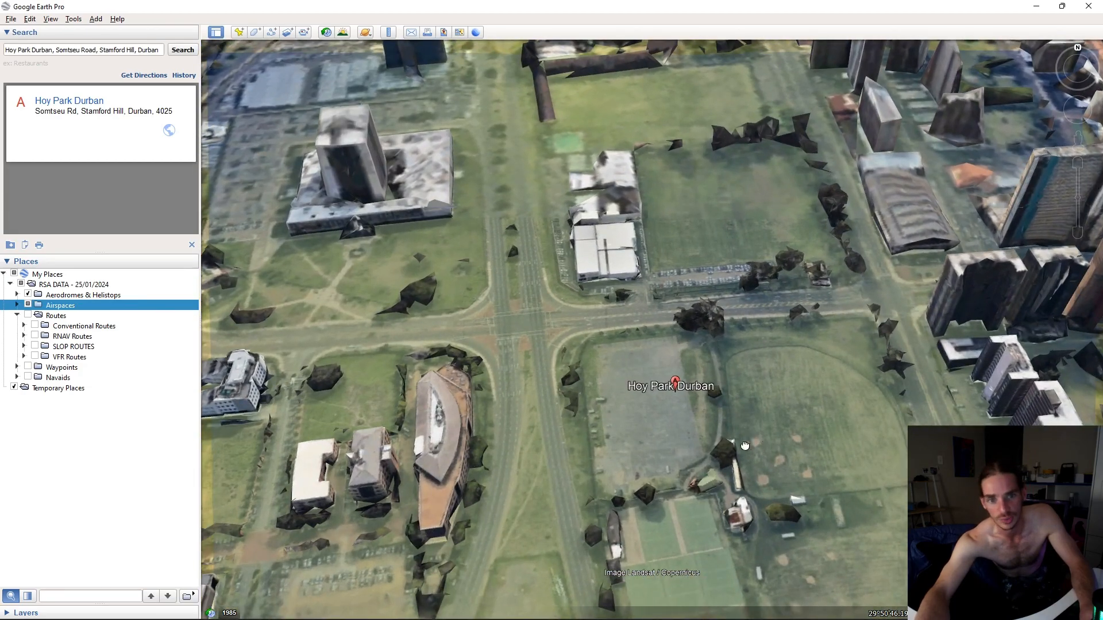
{"action": "left_click_drag", "start_coordinate": [745, 446], "coordinate": [710, 445]}
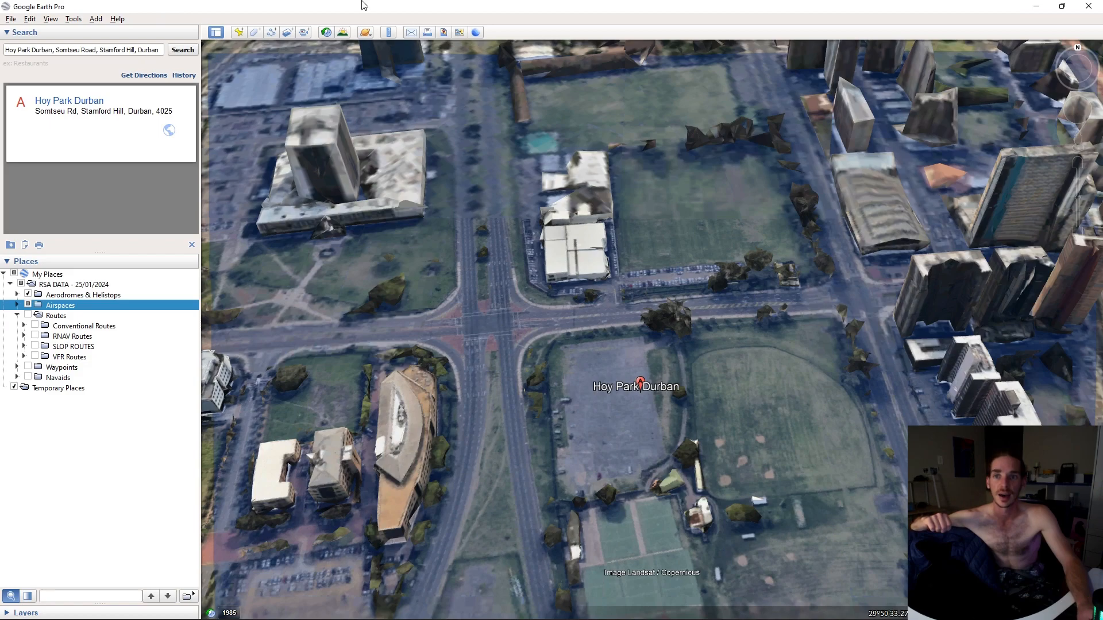
Add a placemark named "SAPS T/O And Land Zone" on the grey field beside the Hoy Park Durban marker
{"action": "left_click", "coordinate": [238, 32]}
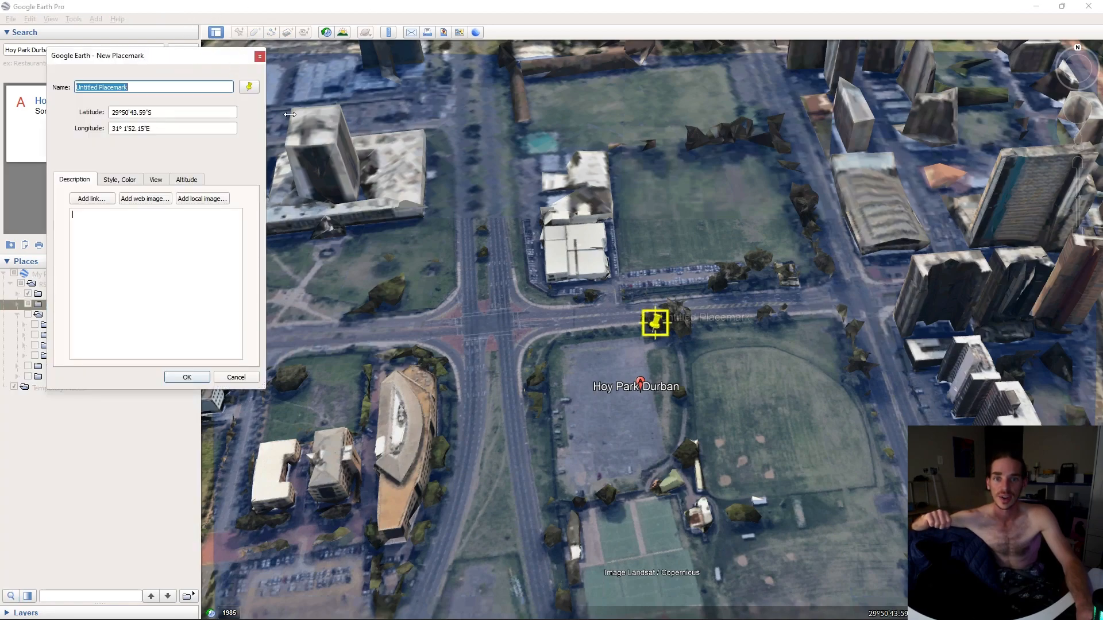
{"action": "left_click_drag", "start_coordinate": [656, 337], "coordinate": [613, 416]}
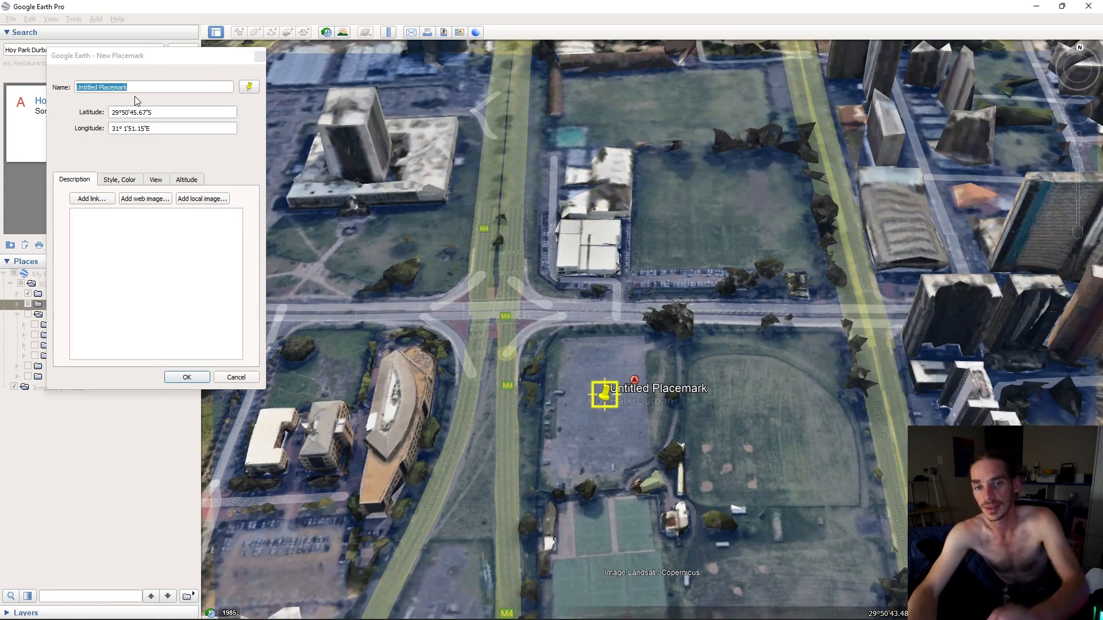
{"action": "left_click", "coordinate": [150, 86]}
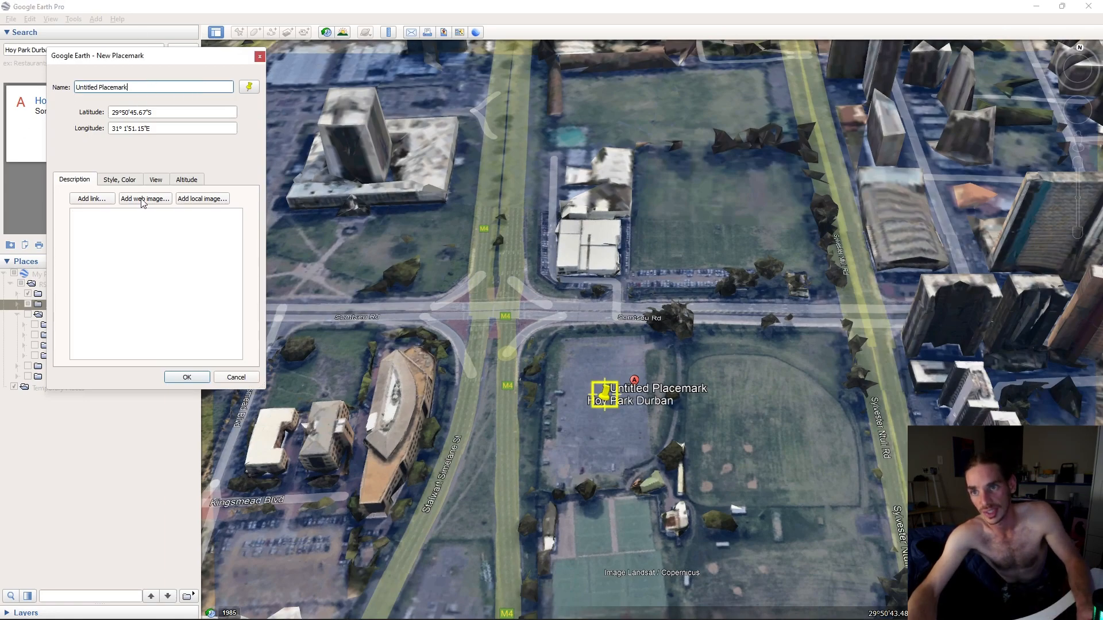
{"action": "left_click_drag", "start_coordinate": [158, 89], "coordinate": [1, 87]}
{"action": "type", "text": "SAPS "}
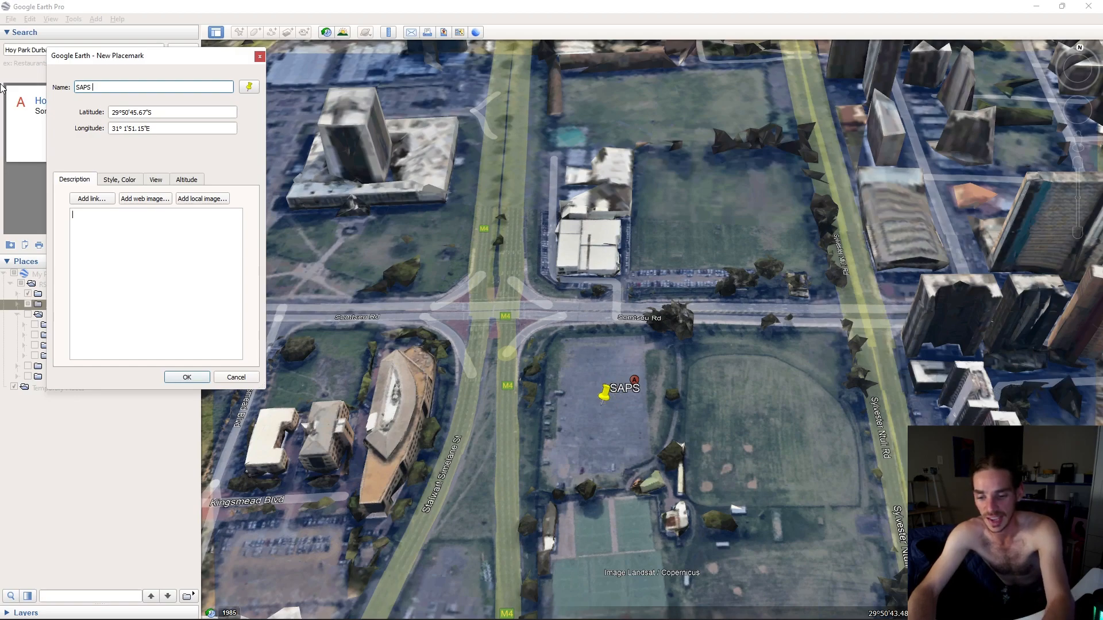
{"action": "type", "text": "T/O And Land Zone"}
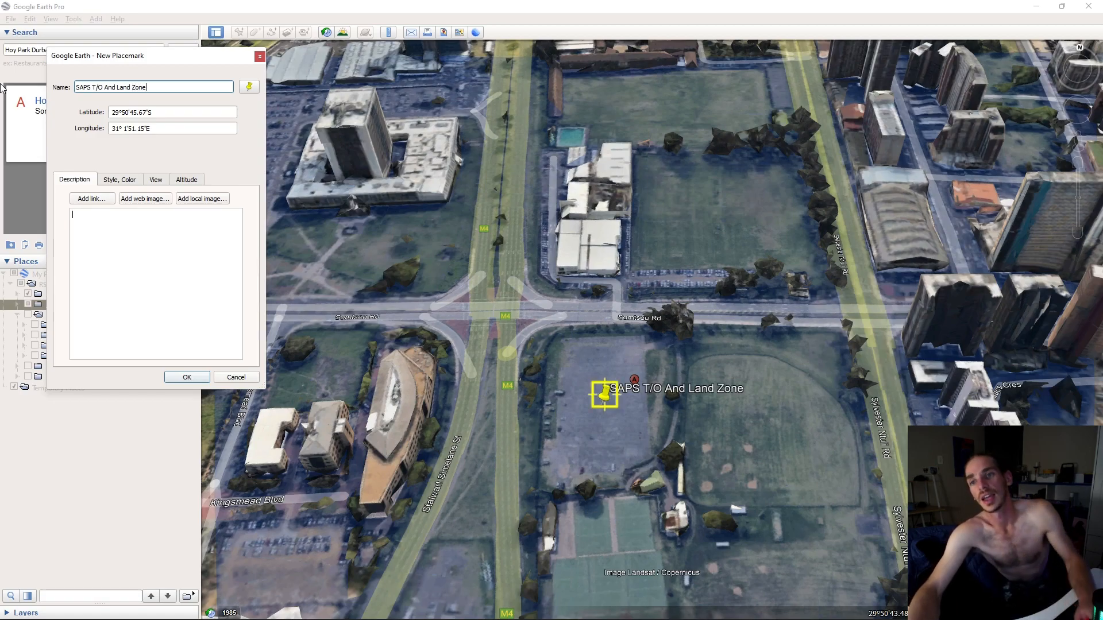
{"action": "left_click", "coordinate": [187, 376]}
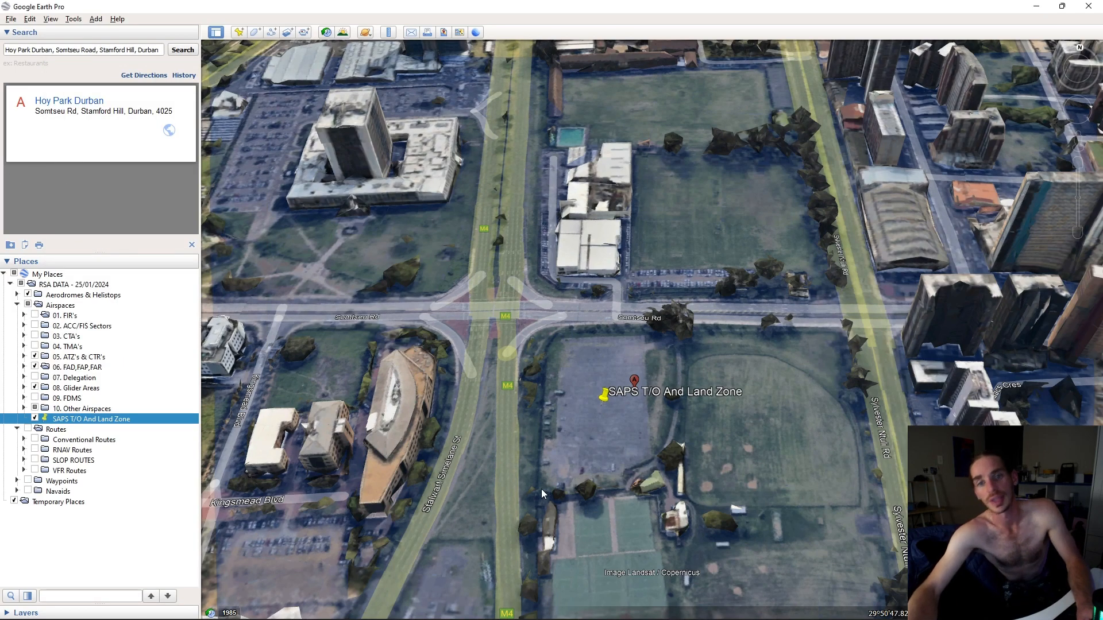
Switch to Snipping Tool and capture a rectangular overview of Durban from Musgrave to the coast, including the SAPS T/O And Land Zone placemark
{"action": "scroll", "coordinate": [583, 436], "scroll_direction": "down", "scroll_amount": 5}
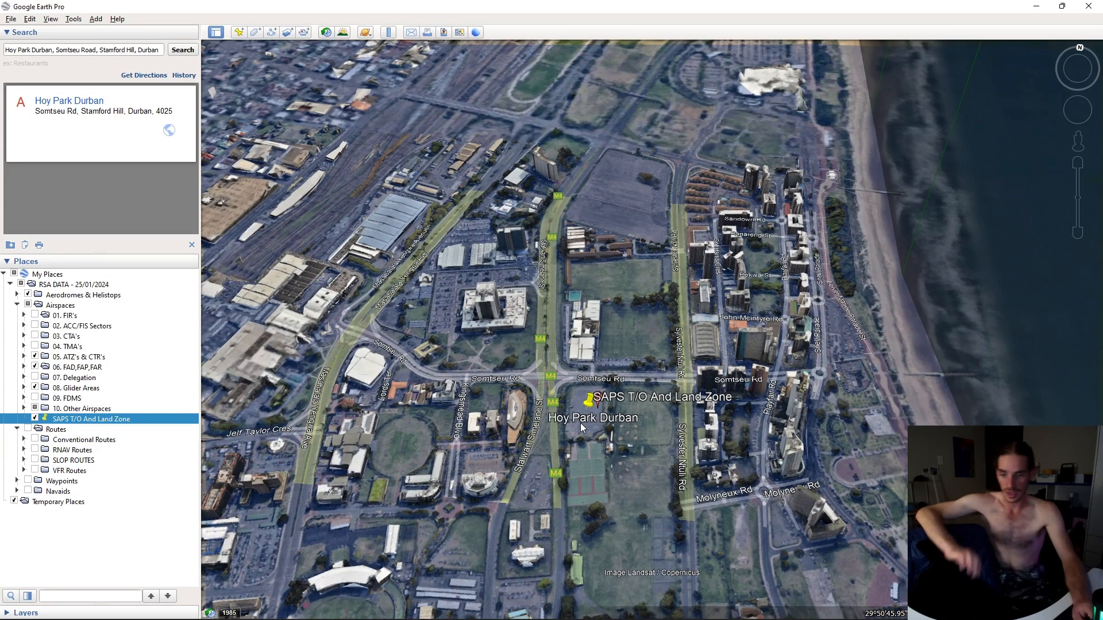
{"action": "middle_click_drag", "start_coordinate": [583, 435], "coordinate": [613, 470]}
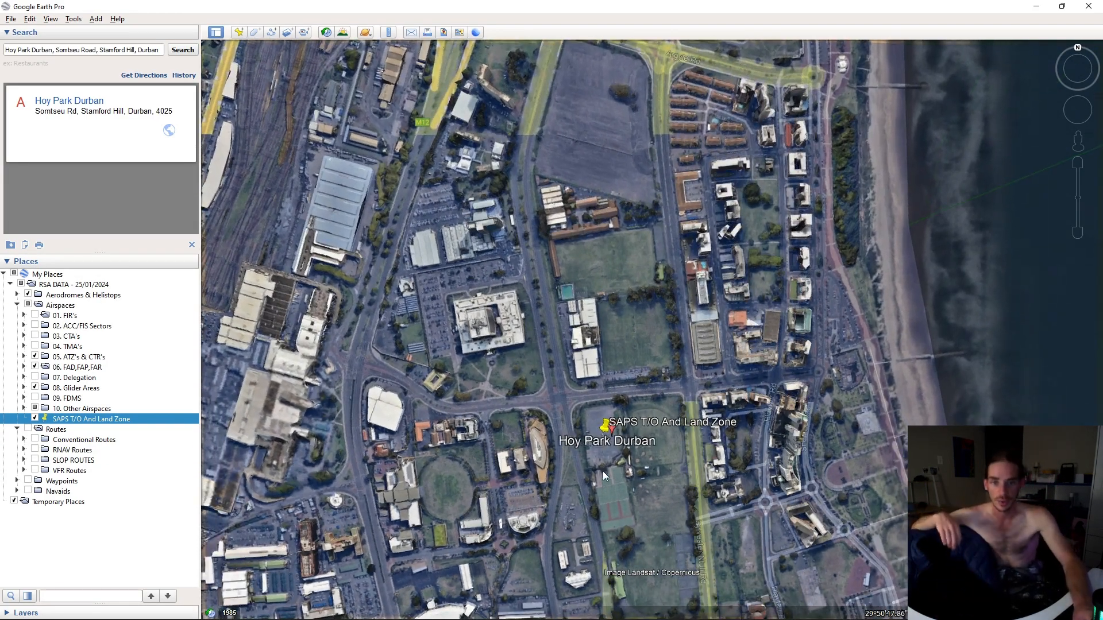
{"action": "scroll", "coordinate": [609, 448], "scroll_direction": "down", "scroll_amount": 3}
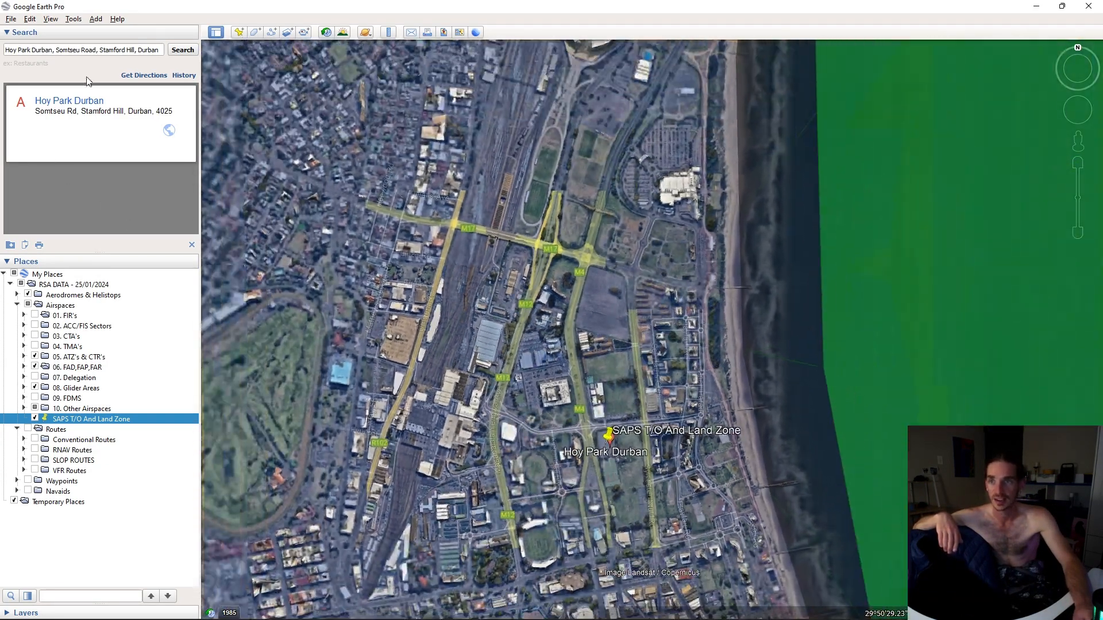
{"action": "scroll", "coordinate": [614, 512], "scroll_direction": "down", "scroll_amount": 3}
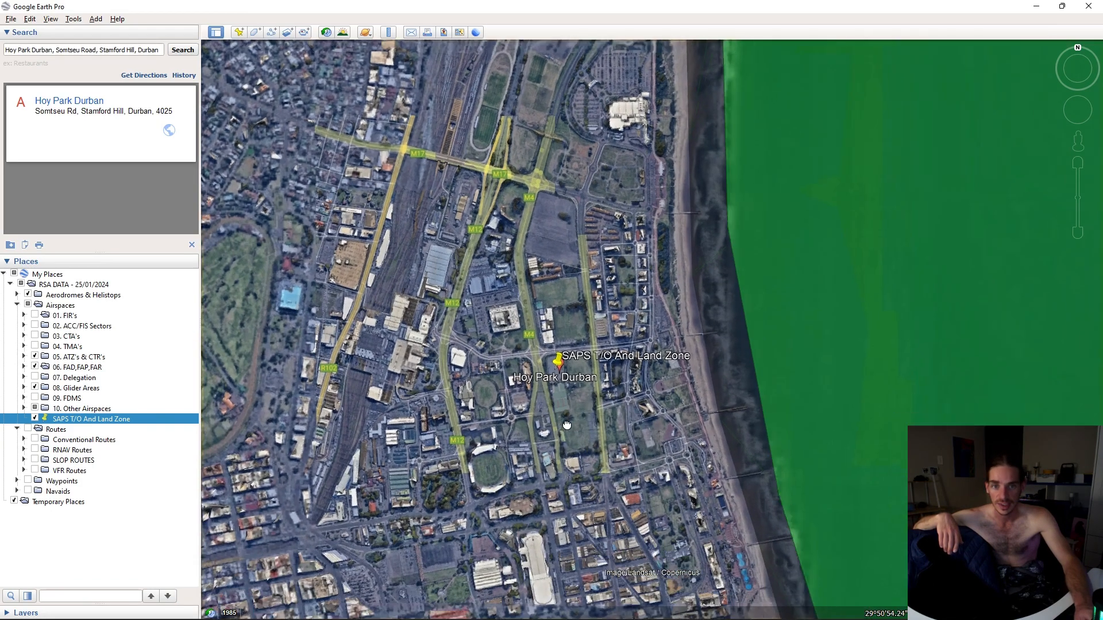
{"action": "scroll", "coordinate": [584, 383], "scroll_direction": "down", "scroll_amount": 5}
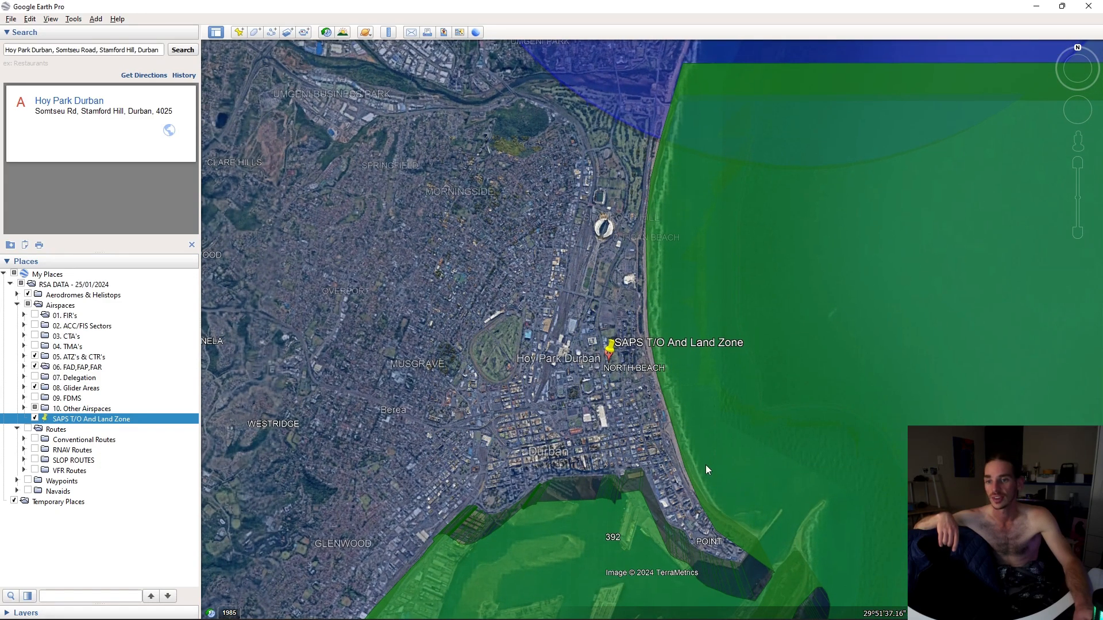
{"action": "left_click", "coordinate": [65, 613]}
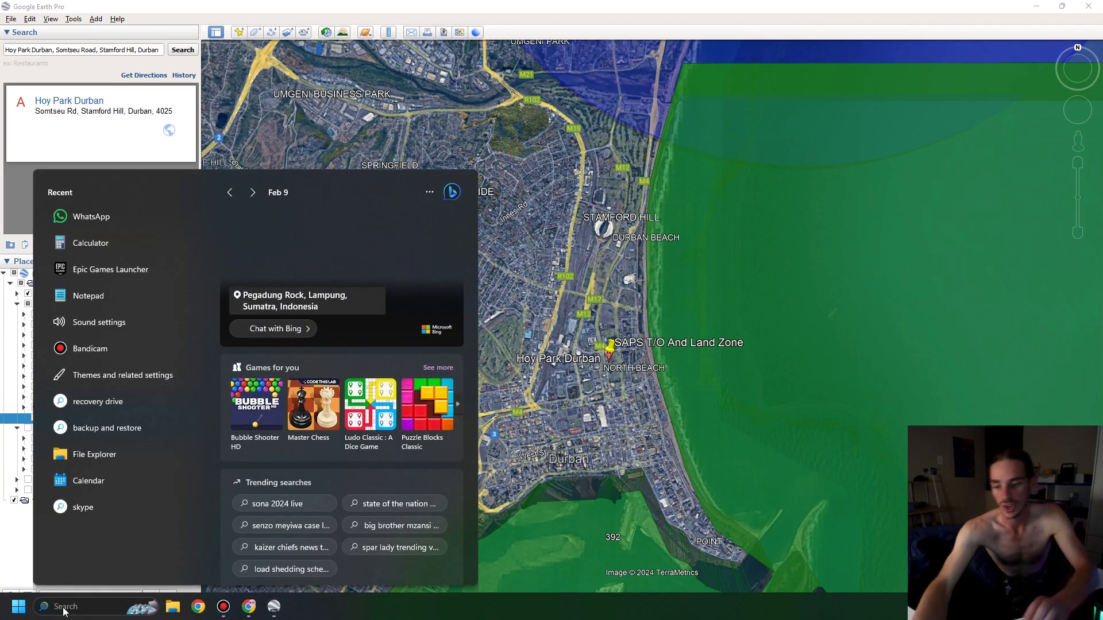
{"action": "type", "text": "snip"}
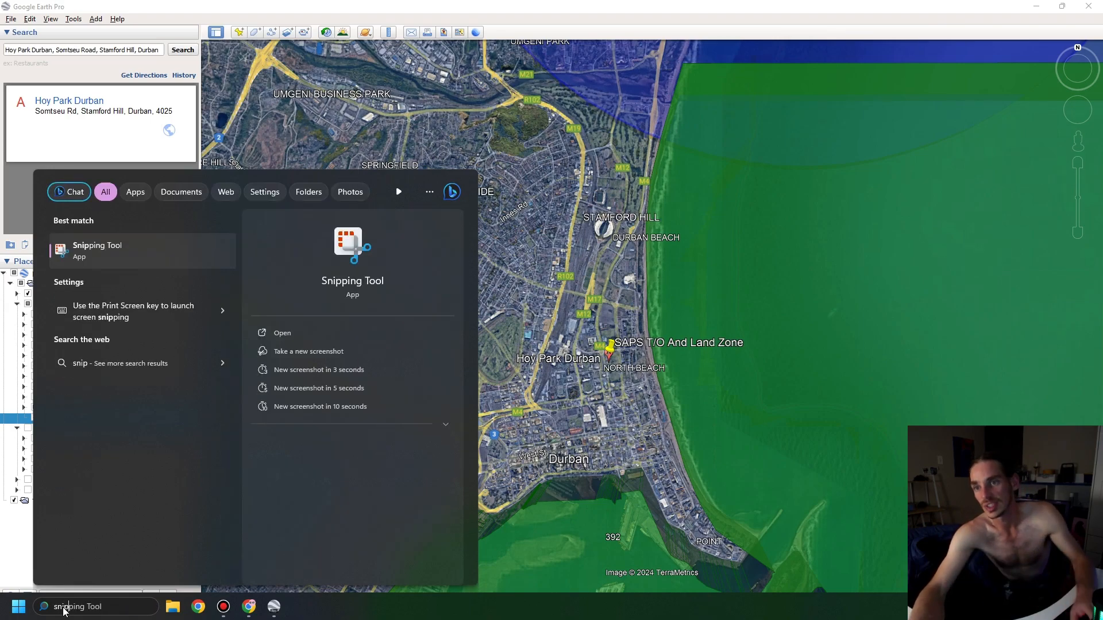
{"action": "left_click", "coordinate": [101, 246]}
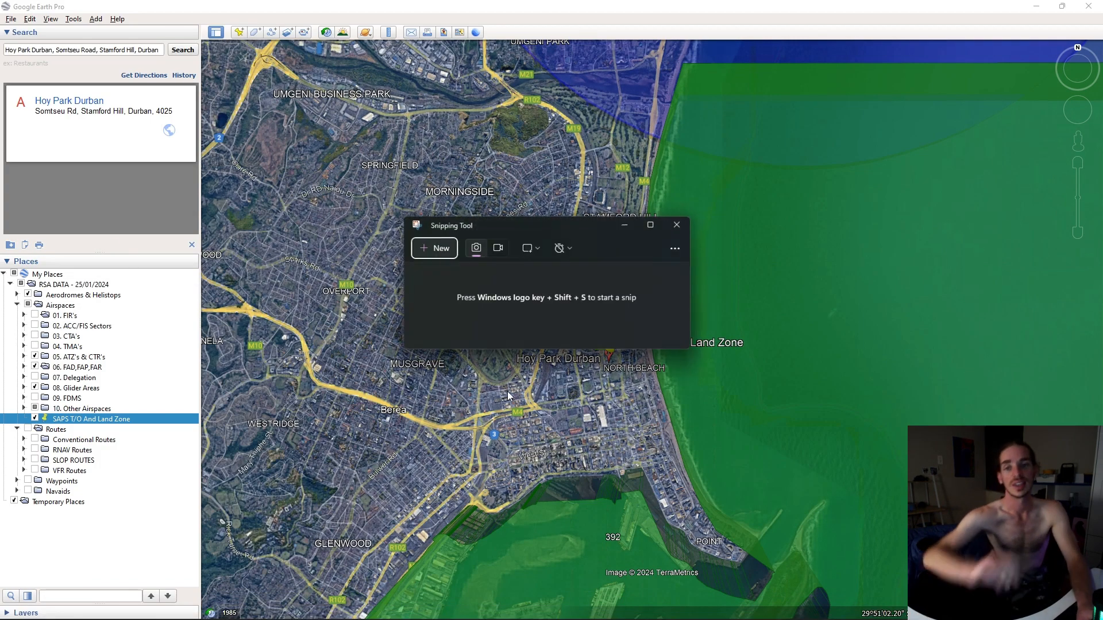
{"action": "left_click", "coordinate": [433, 251]}
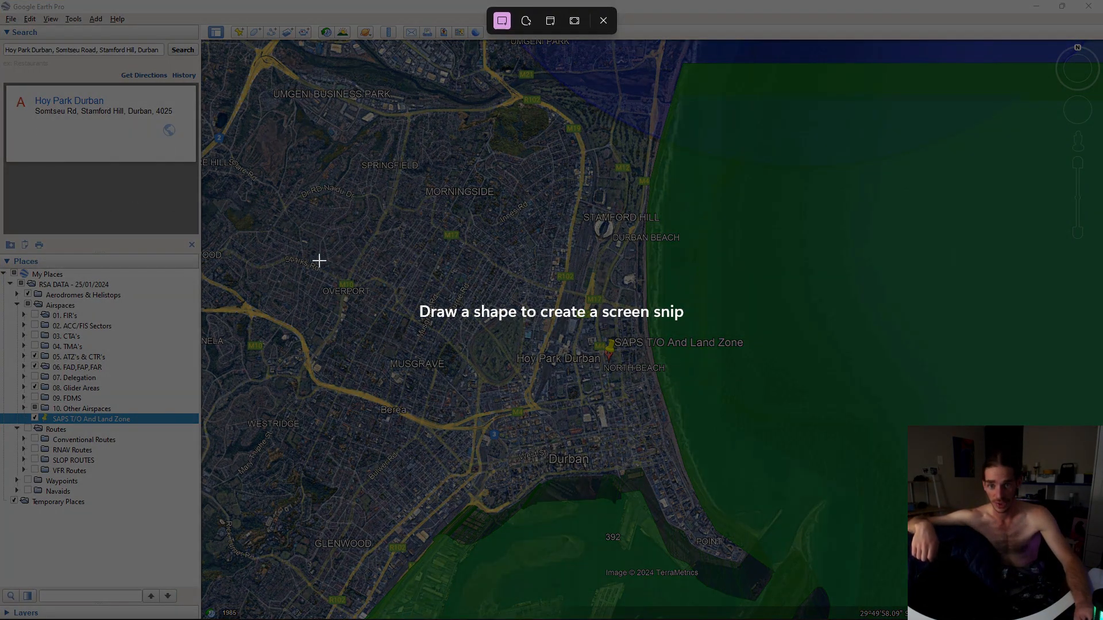
{"action": "left_click_drag", "start_coordinate": [390, 282], "coordinate": [777, 492]}
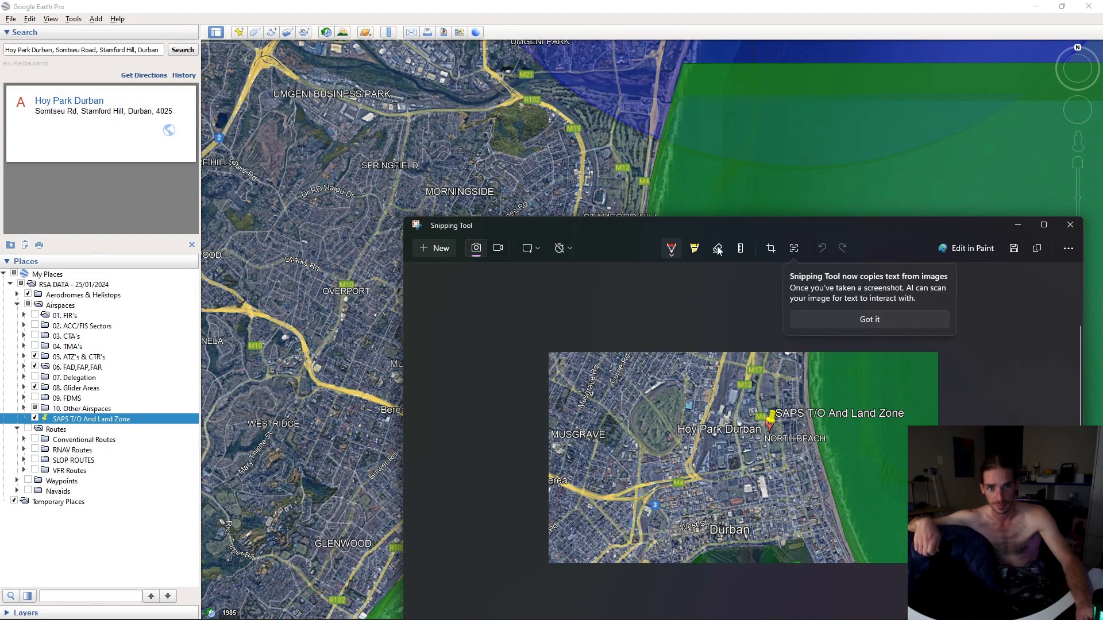
Save the snip as a PNG named "SAPS 1 Zoomed Out Hoy Park" in the Screenshots folder and close Snipping Tool
{"action": "left_click_drag", "start_coordinate": [822, 232], "coordinate": [657, 140]}
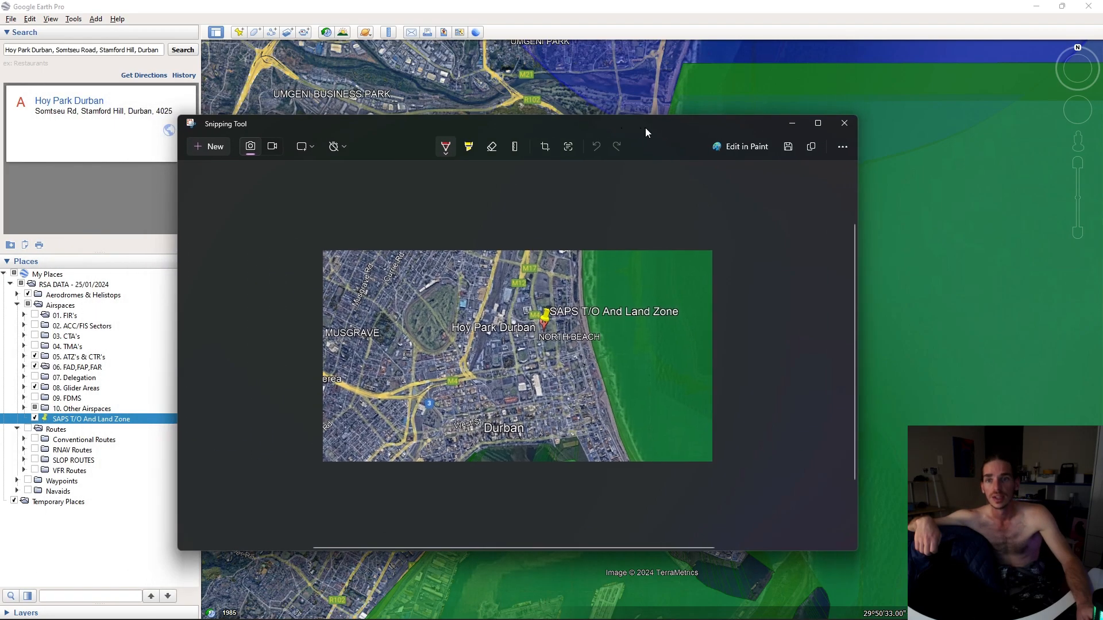
{"action": "left_click", "coordinate": [789, 146]}
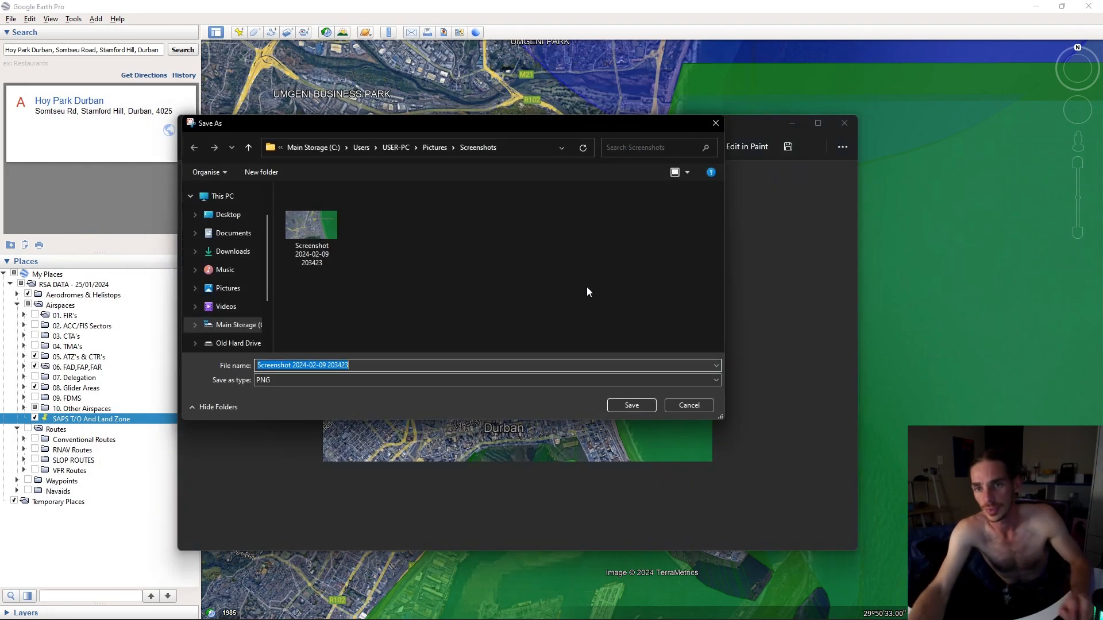
{"action": "type", "text": "SAPS 1 Zoomed Out Hoy Par"}
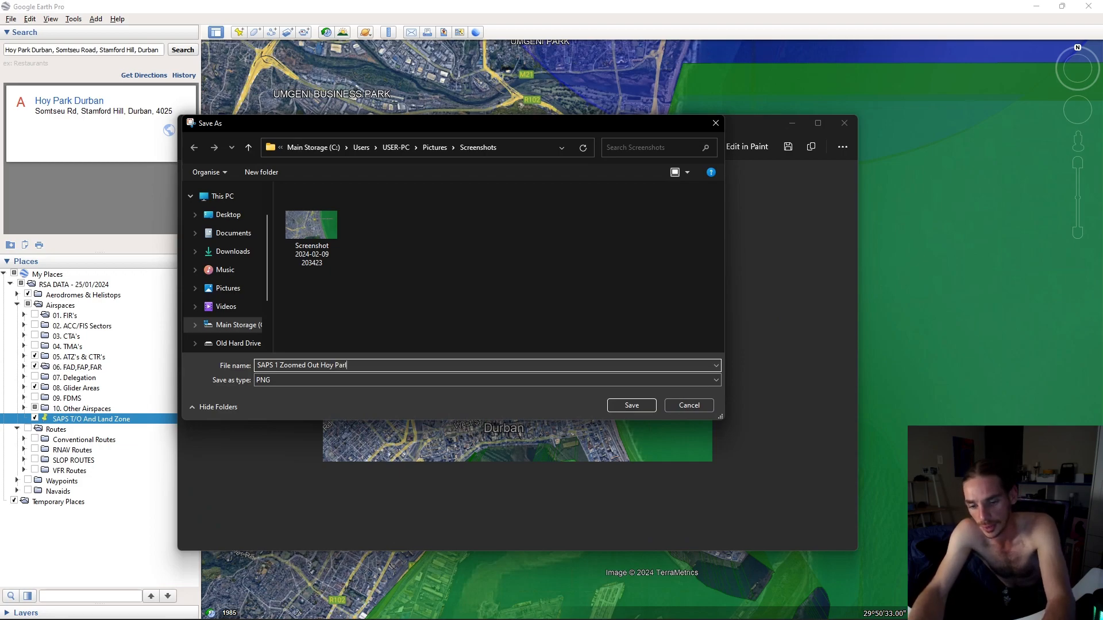
{"action": "key", "text": "Return"}
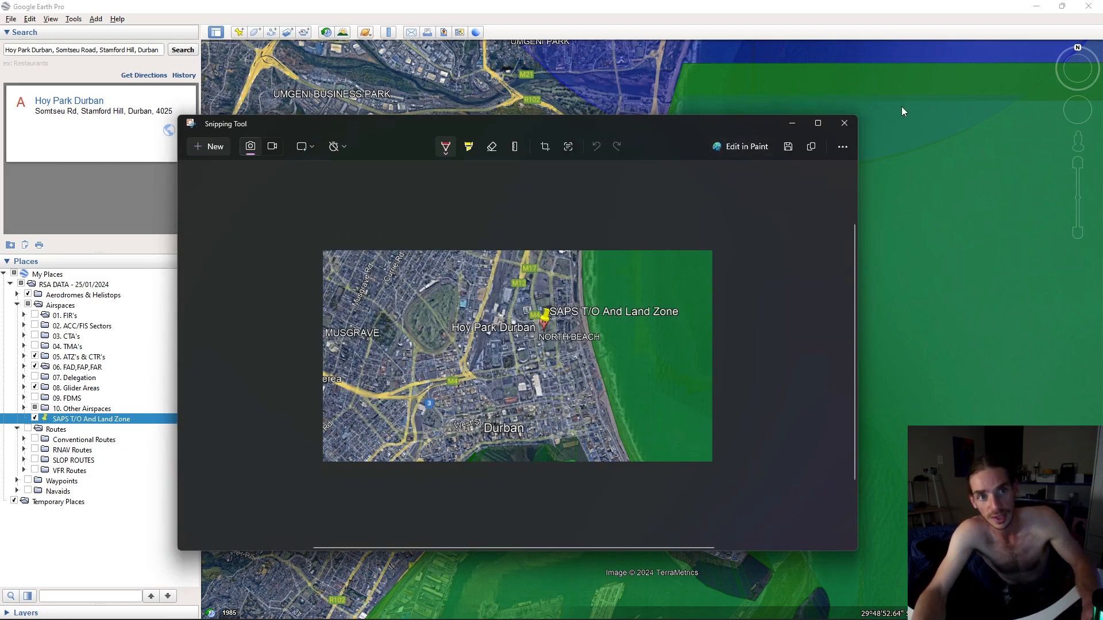
{"action": "left_click", "coordinate": [844, 123]}
Open the airspace details at a point just south of the SAPS T/O And Land Zone placemark
{"action": "scroll", "coordinate": [578, 381], "scroll_direction": "up", "scroll_amount": 5}
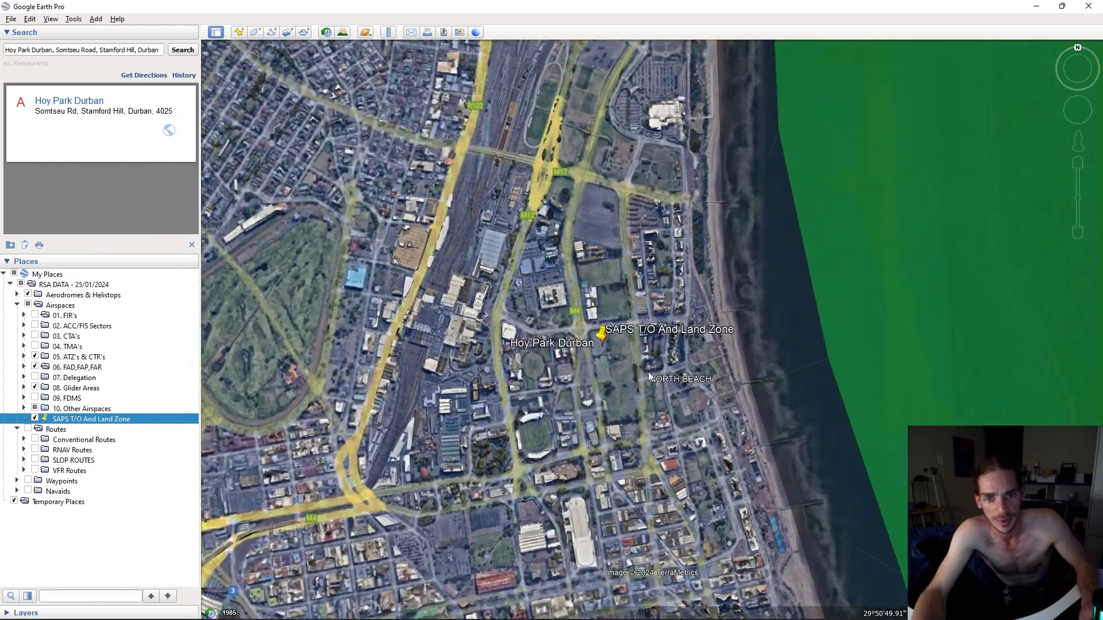
{"action": "scroll", "coordinate": [649, 377], "scroll_direction": "up", "scroll_amount": 3}
{"action": "left_click_drag", "start_coordinate": [573, 419], "coordinate": [642, 384]}
{"action": "scroll", "coordinate": [639, 416], "scroll_direction": "up", "scroll_amount": 2}
{"action": "left_click", "coordinate": [644, 354]}
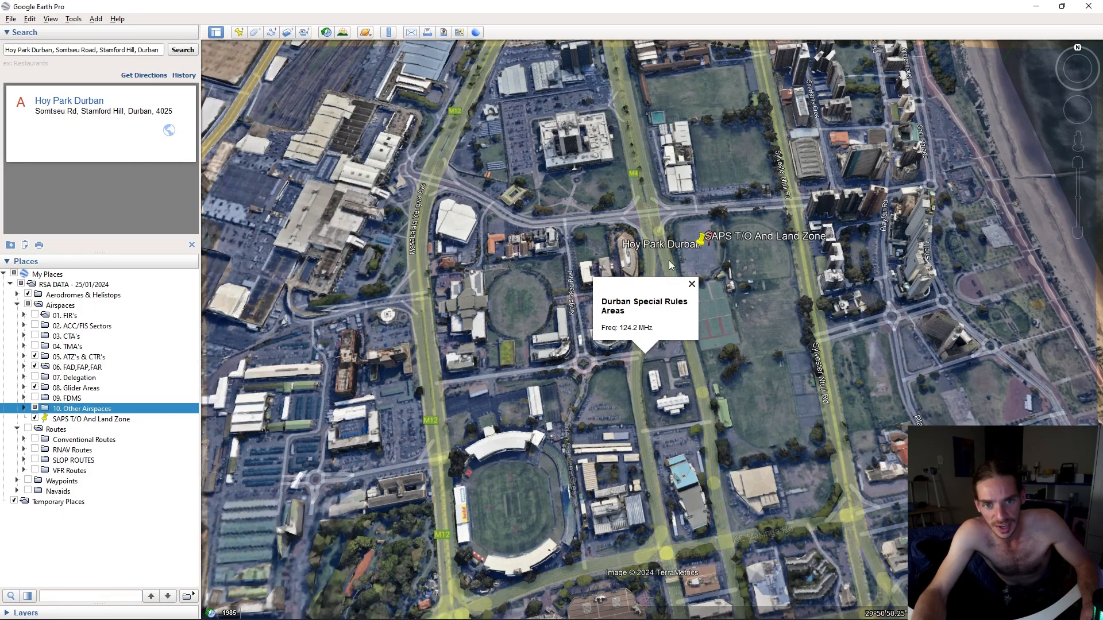
{"action": "left_click", "coordinate": [653, 406]}
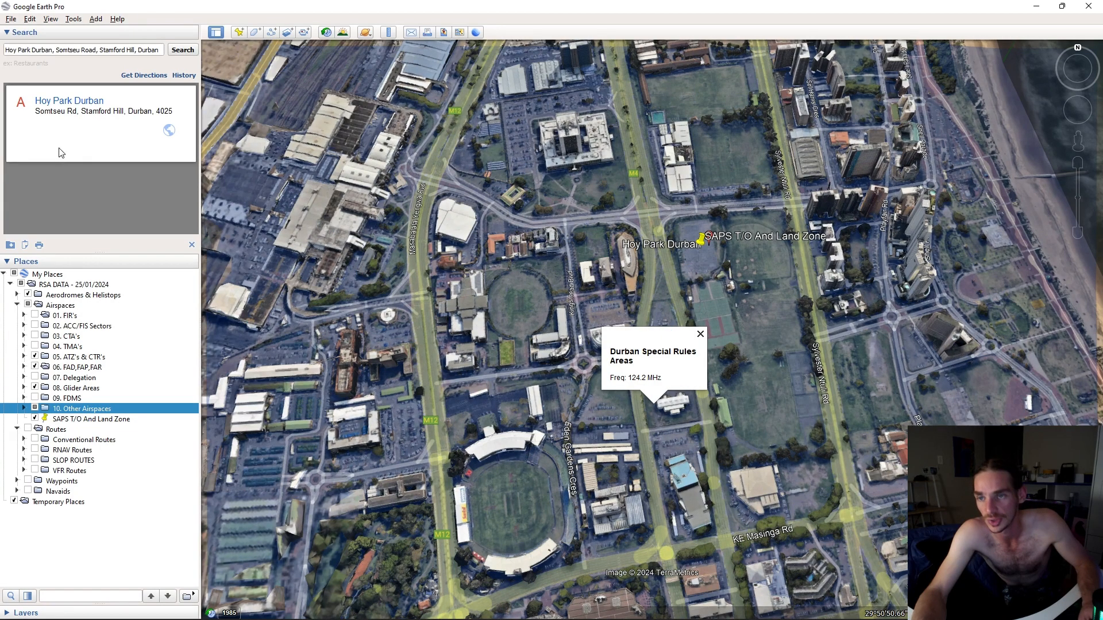
Switch to Snipping Tool and capture the map area containing the open airspace details, the placemark and the oval stadium
{"action": "left_click", "coordinate": [75, 608]}
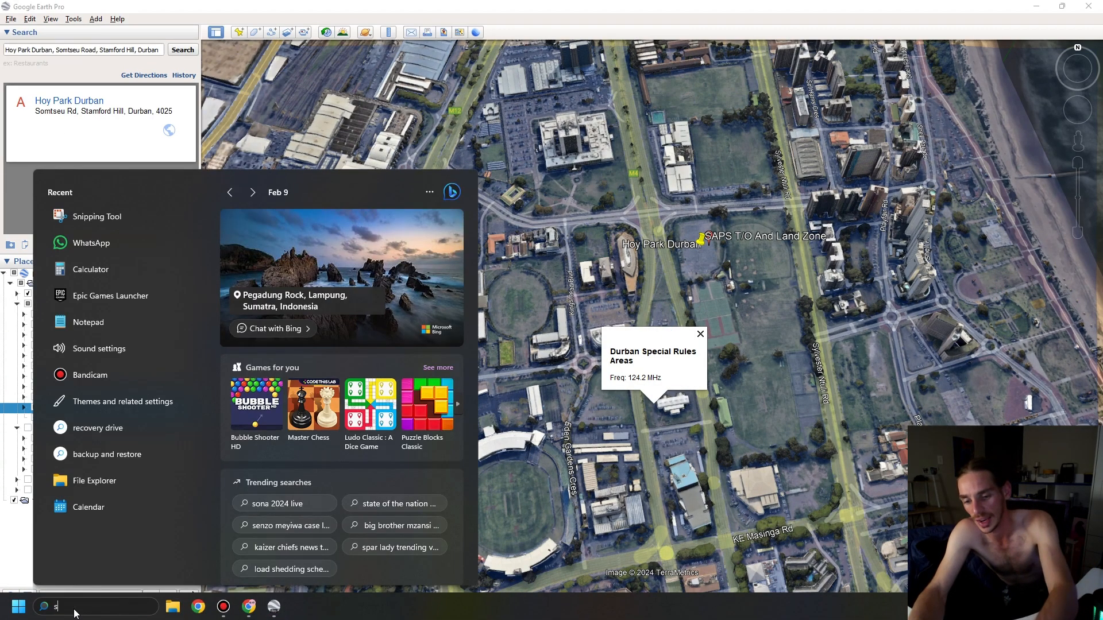
{"action": "type", "text": "snip"}
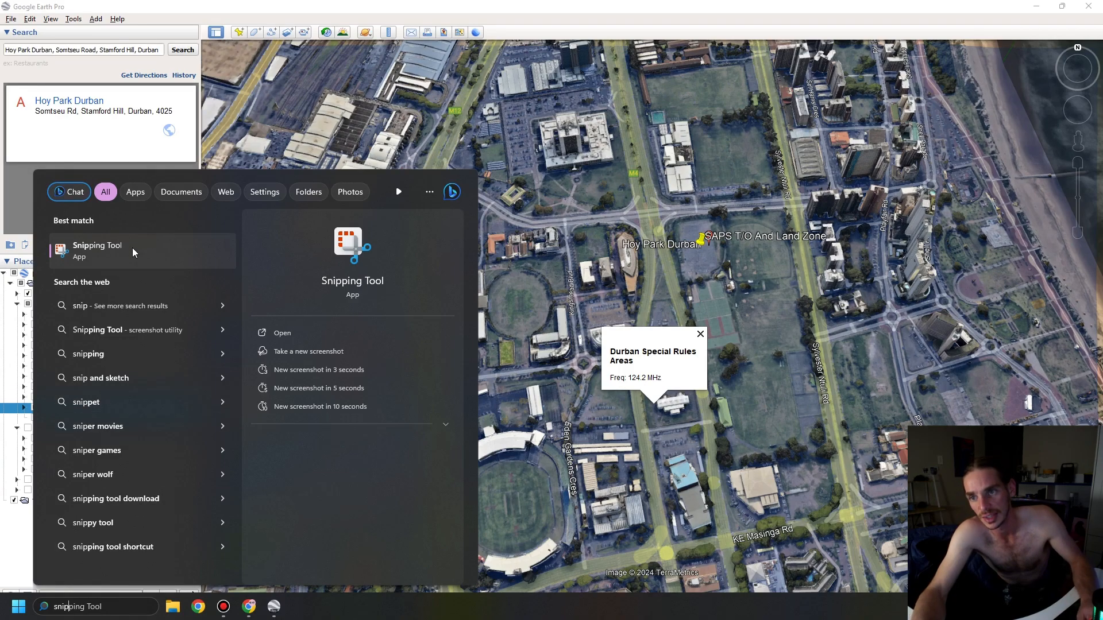
{"action": "left_click", "coordinate": [133, 250]}
{"action": "left_click", "coordinate": [205, 129]}
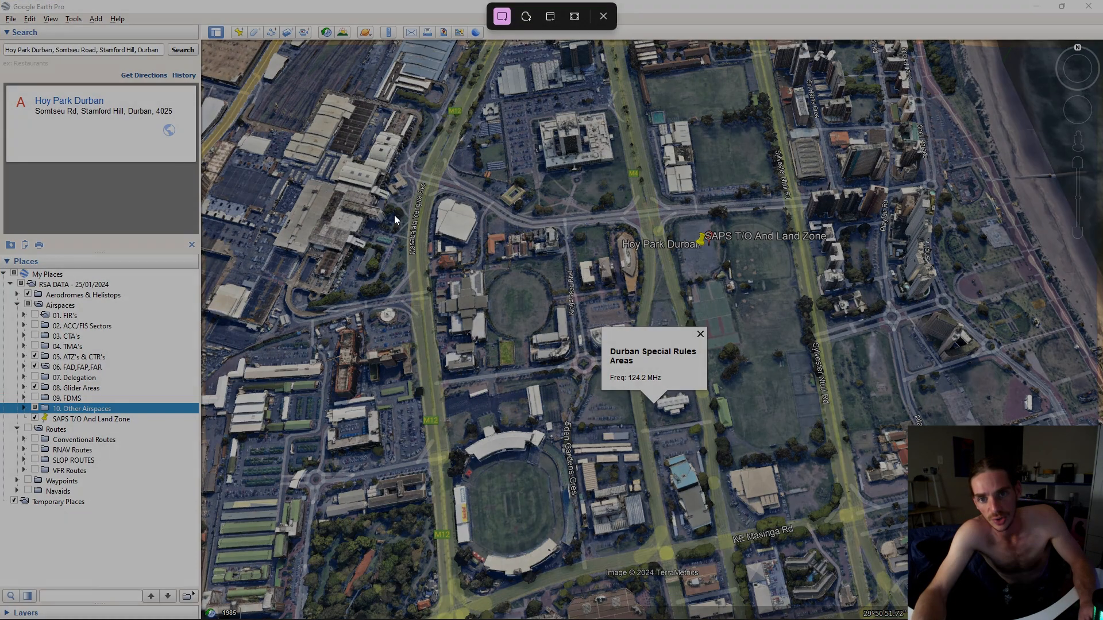
{"action": "left_click_drag", "start_coordinate": [357, 216], "coordinate": [948, 597]}
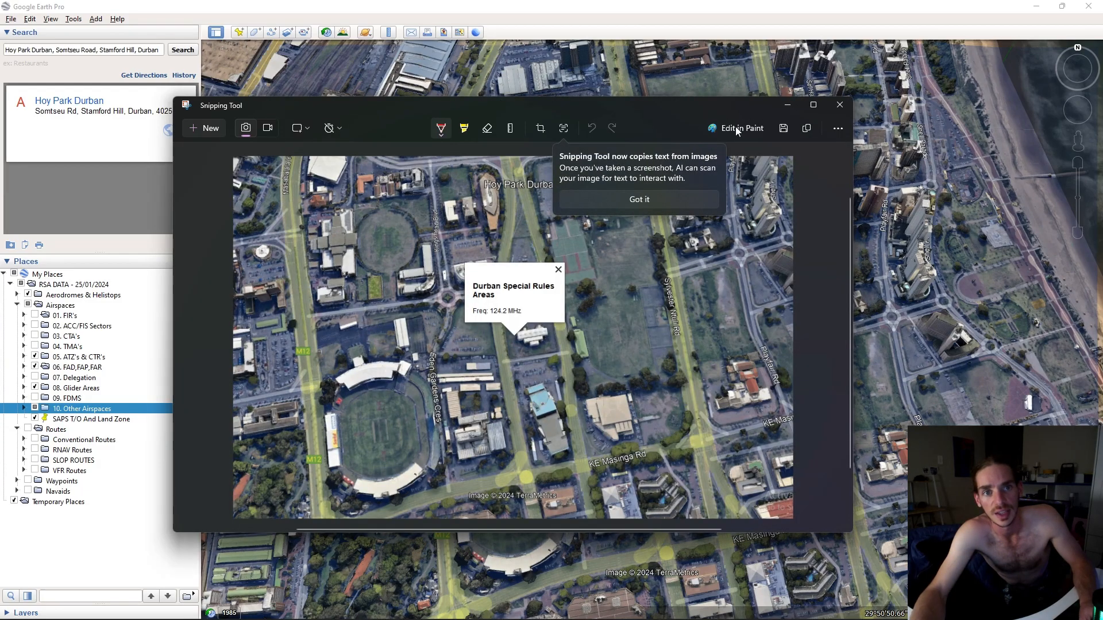
Save the close-up snip as a PNG named "SAPS Hoy Park Zoomed In With Airspace" and close Snipping Tool
{"action": "left_click", "coordinate": [783, 129]}
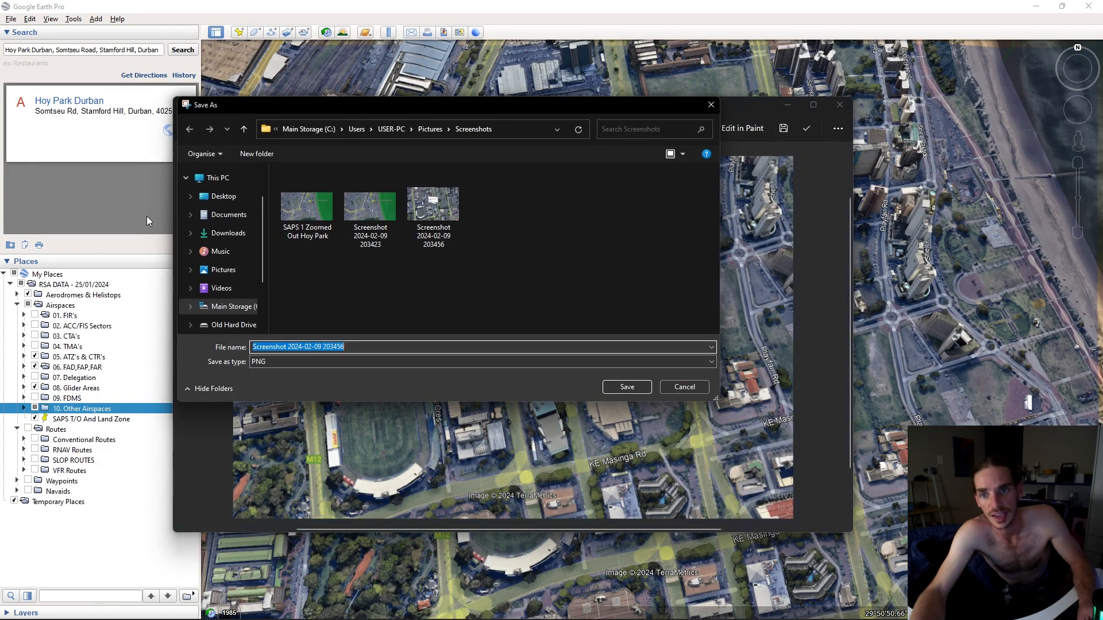
{"action": "type", "text": "SAPS "}
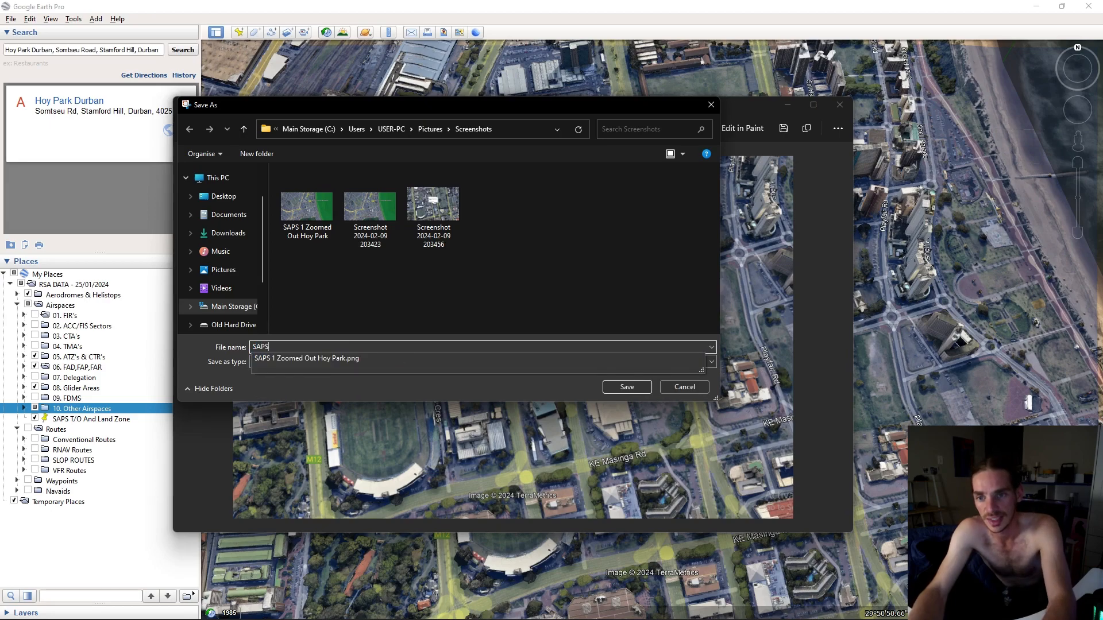
{"action": "type", "text": "Hoy Park Zoomed In With Airspac"}
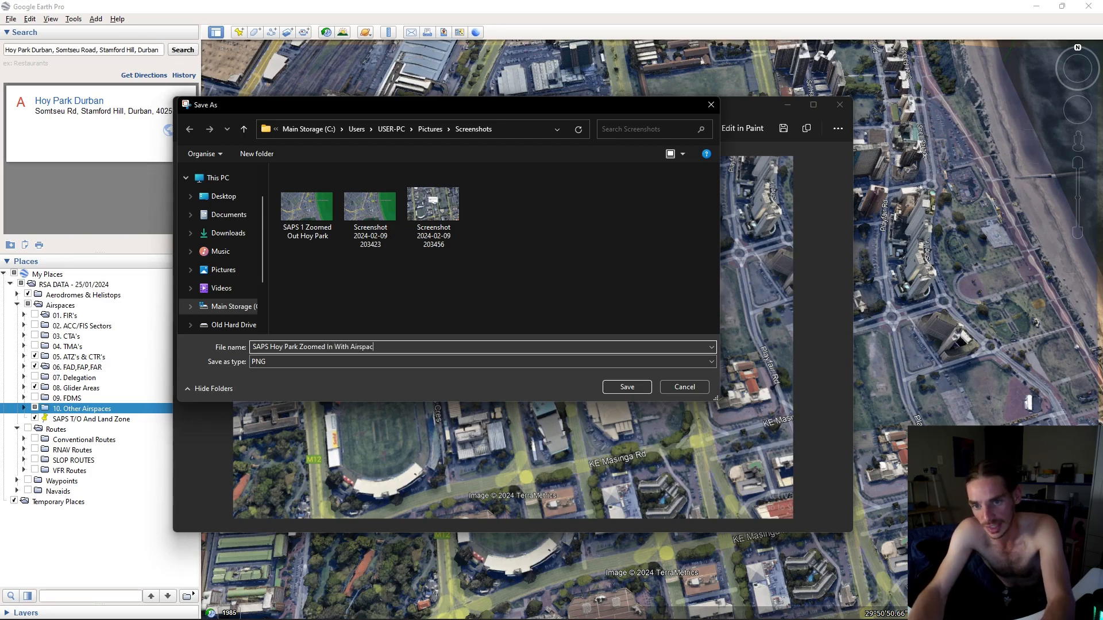
{"action": "key", "text": "Return"}
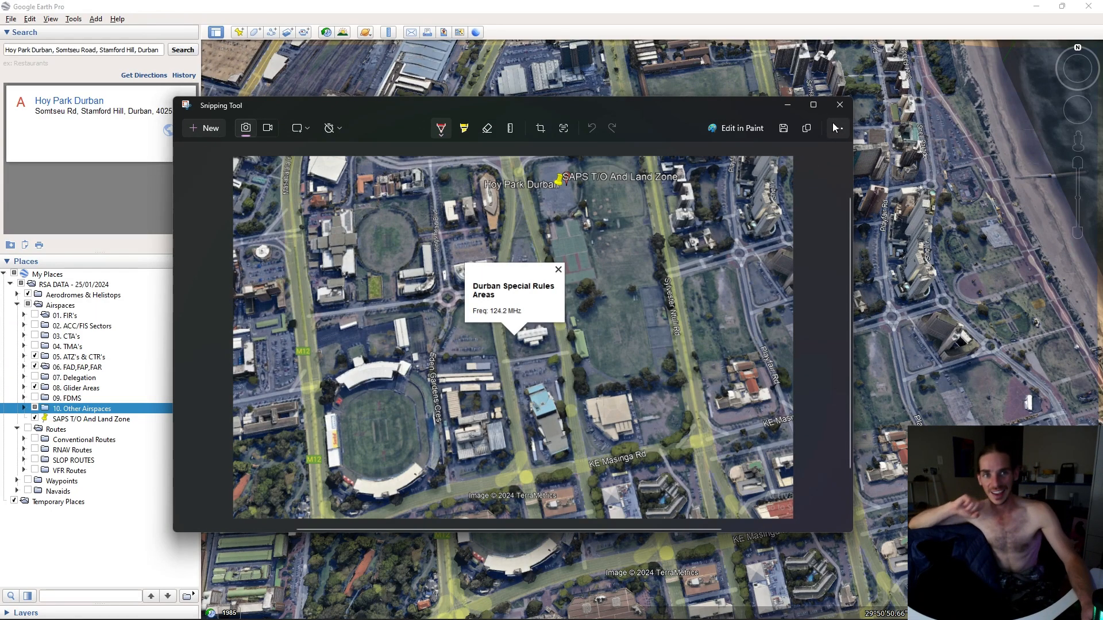
{"action": "left_click", "coordinate": [839, 105]}
Close the airspace details and examine the airspaces surrounding Durban, from Scottburgh up to Richards Bay
{"action": "scroll", "coordinate": [697, 421], "scroll_direction": "down", "scroll_amount": 2}
{"action": "left_click", "coordinate": [715, 332]}
{"action": "scroll", "coordinate": [672, 432], "scroll_direction": "down", "scroll_amount": 5}
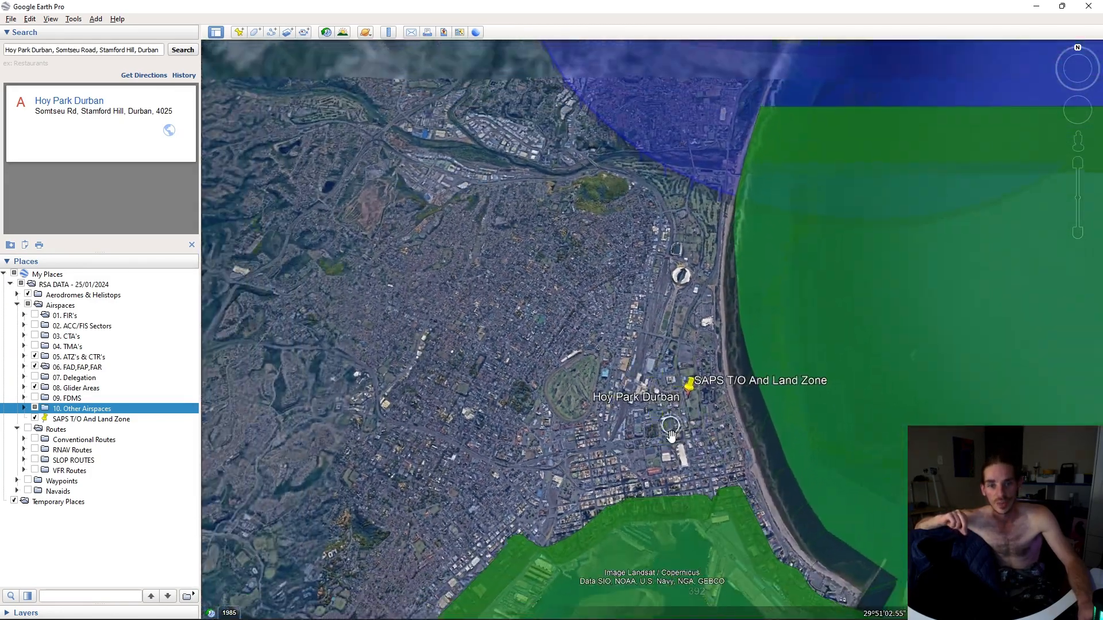
{"action": "scroll", "coordinate": [672, 432], "scroll_direction": "down", "scroll_amount": 5}
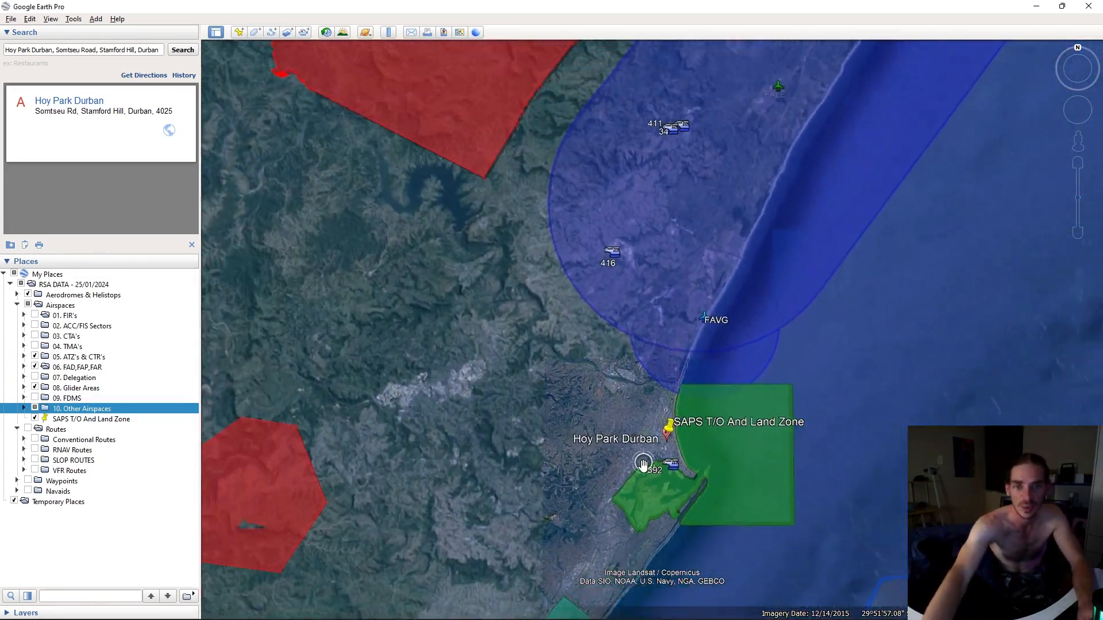
{"action": "scroll", "coordinate": [643, 463], "scroll_direction": "down", "scroll_amount": 5}
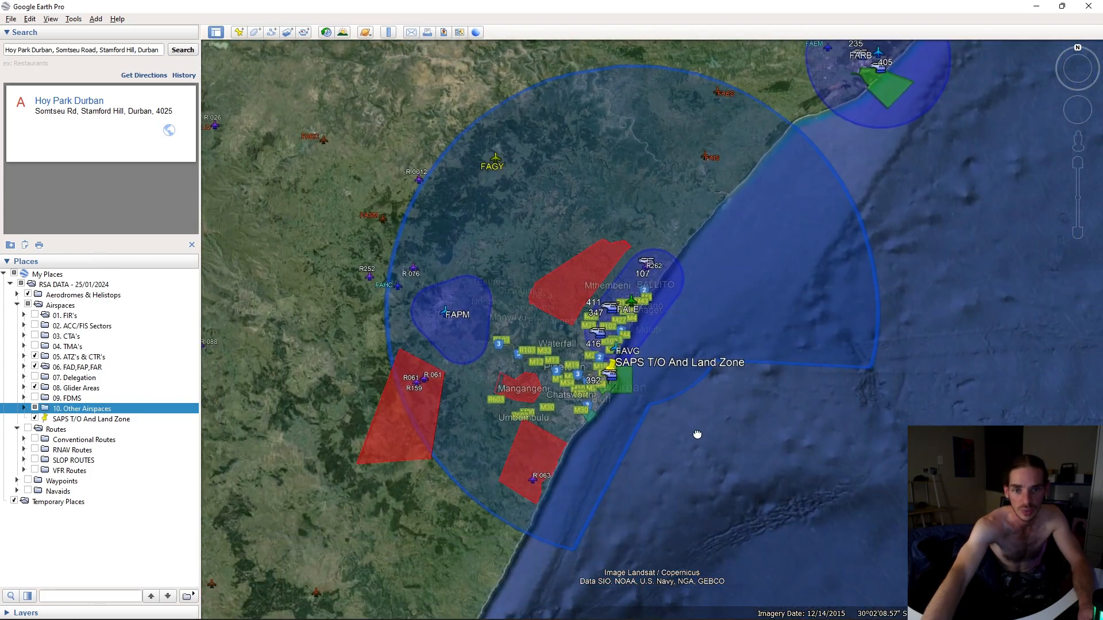
{"action": "scroll", "coordinate": [697, 435], "scroll_direction": "down", "scroll_amount": 3}
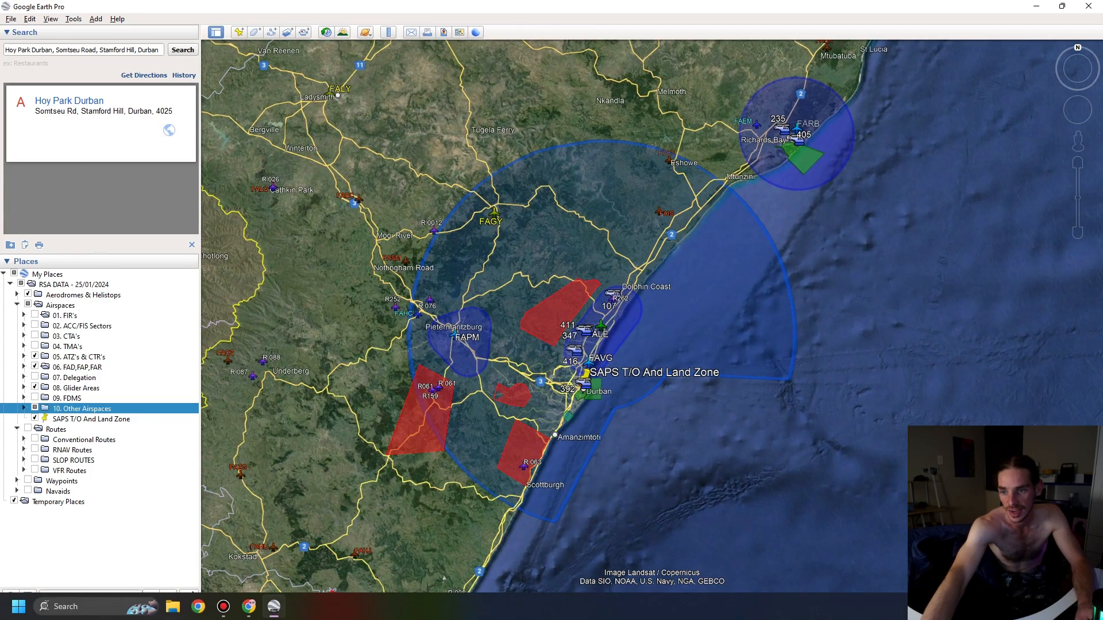
Turn off the Roads layer on the map, then collapse the layers list and enlarge the Places list
{"action": "left_click", "coordinate": [70, 607]}
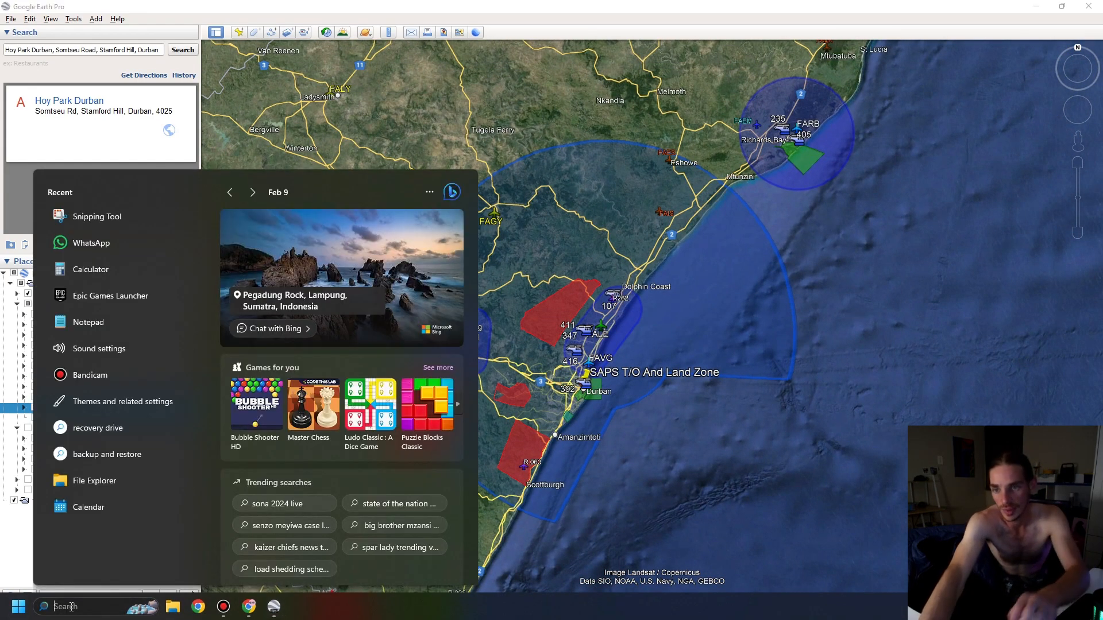
{"action": "left_click", "coordinate": [289, 5]}
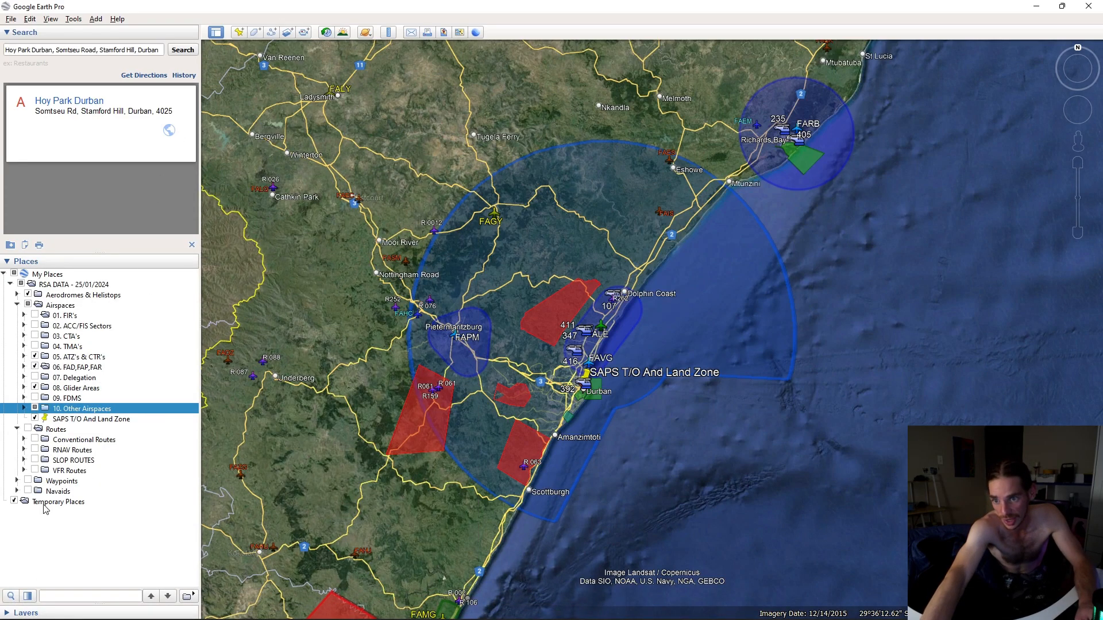
{"action": "left_click", "coordinate": [35, 614]}
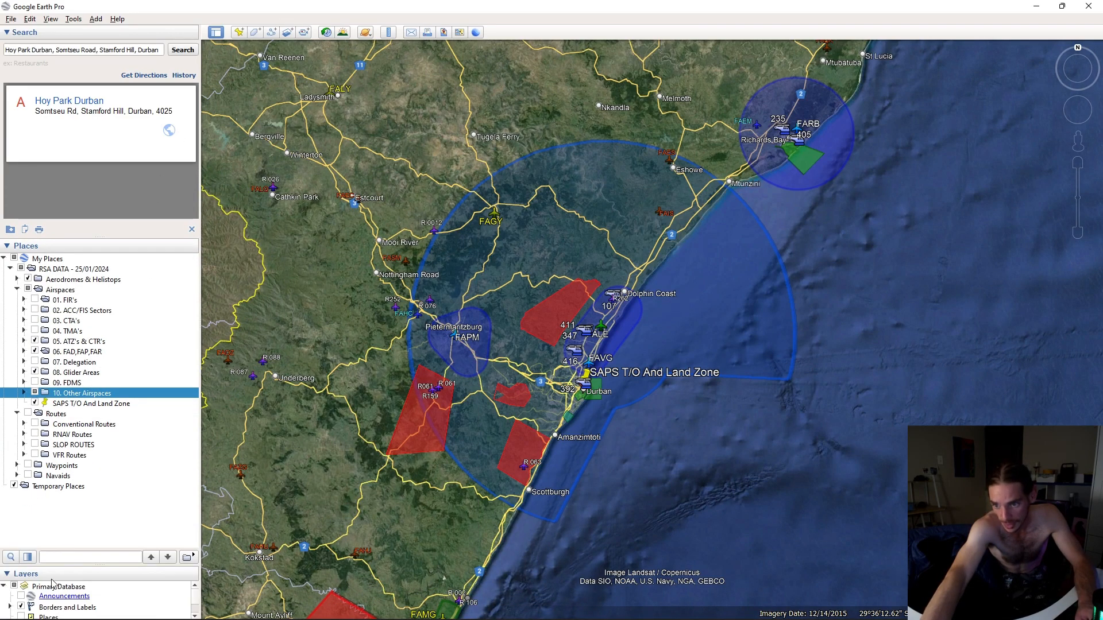
{"action": "left_click_drag", "start_coordinate": [88, 538], "coordinate": [80, 335]}
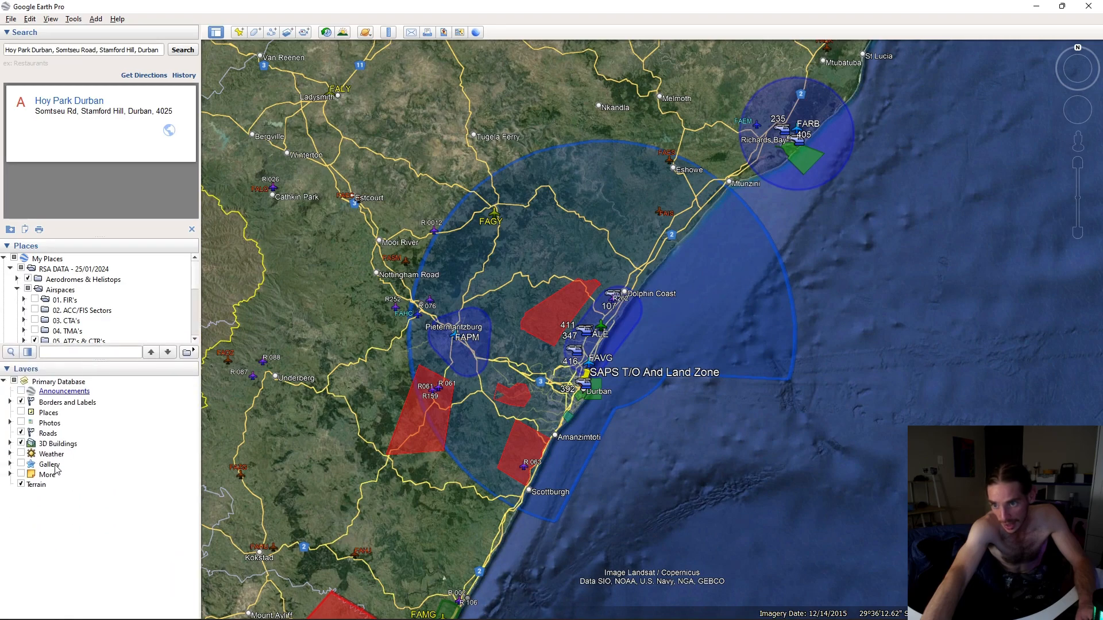
{"action": "left_click", "coordinate": [21, 433]}
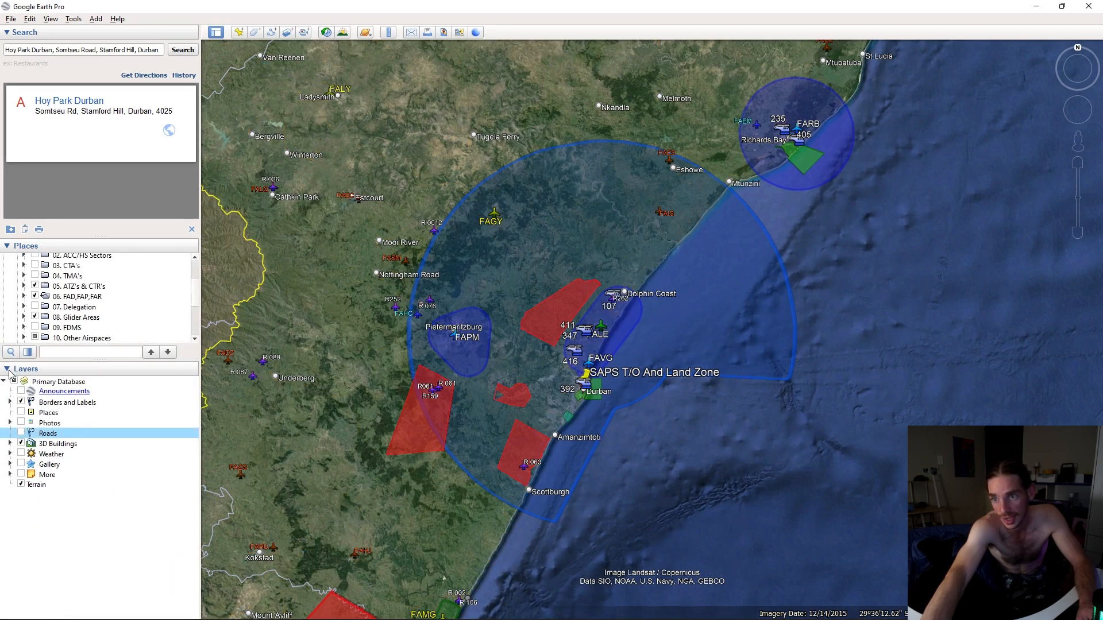
{"action": "left_click", "coordinate": [7, 369]}
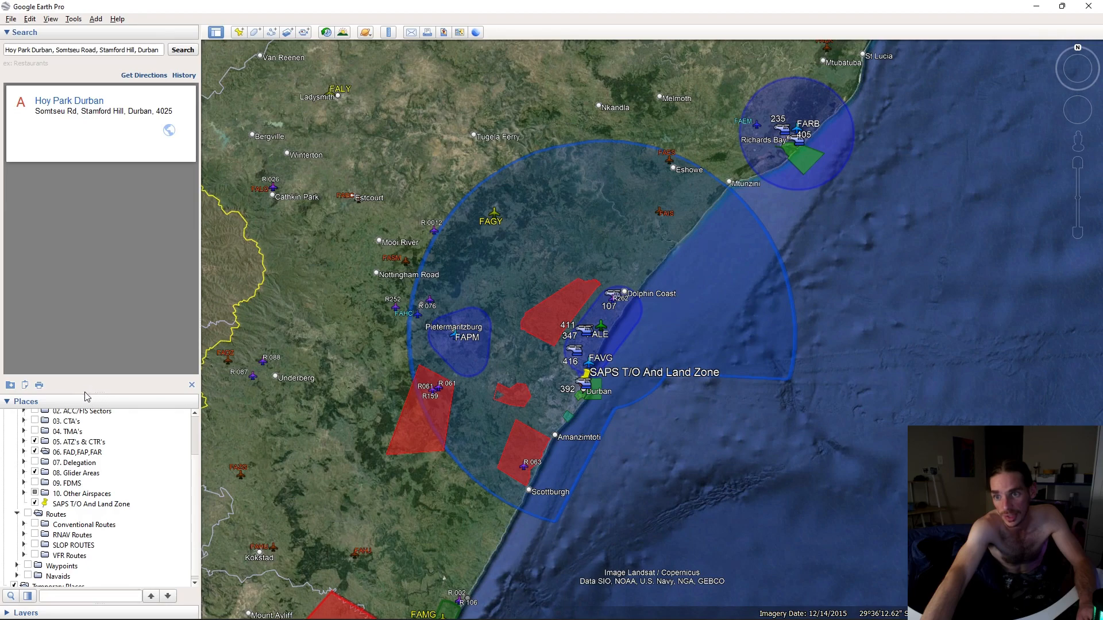
{"action": "left_click_drag", "start_coordinate": [84, 387], "coordinate": [84, 180]}
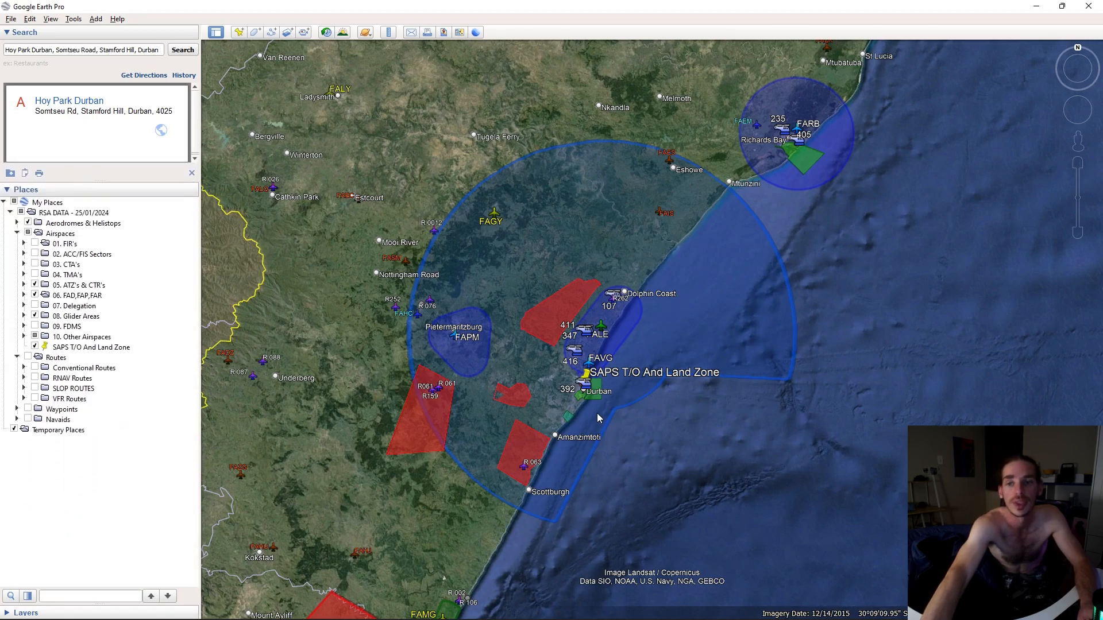
Switch to Snipping Tool and capture the wide map view of the large Durban airspace, from south of Scottburgh up to Richards Bay
{"action": "left_click", "coordinate": [66, 608]}
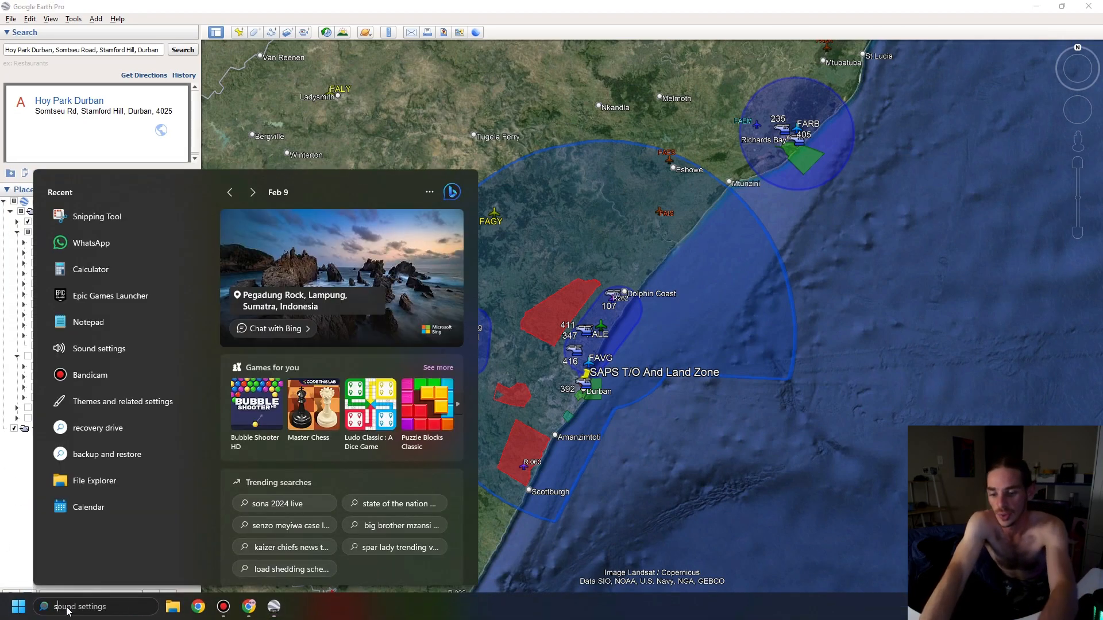
{"action": "type", "text": "snio"}
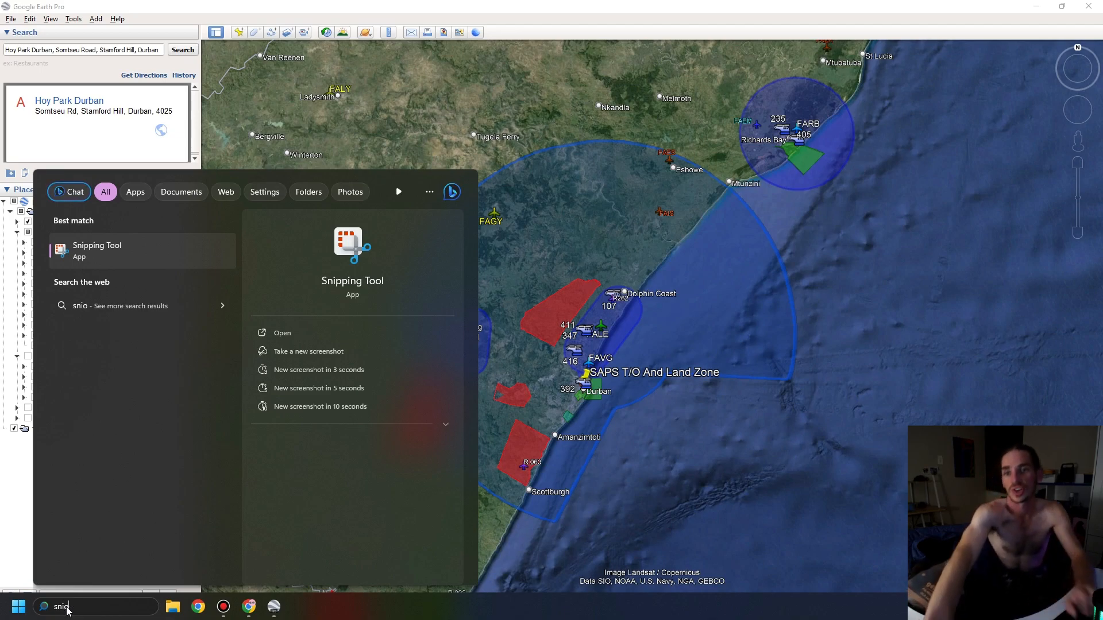
{"action": "left_click", "coordinate": [99, 263]}
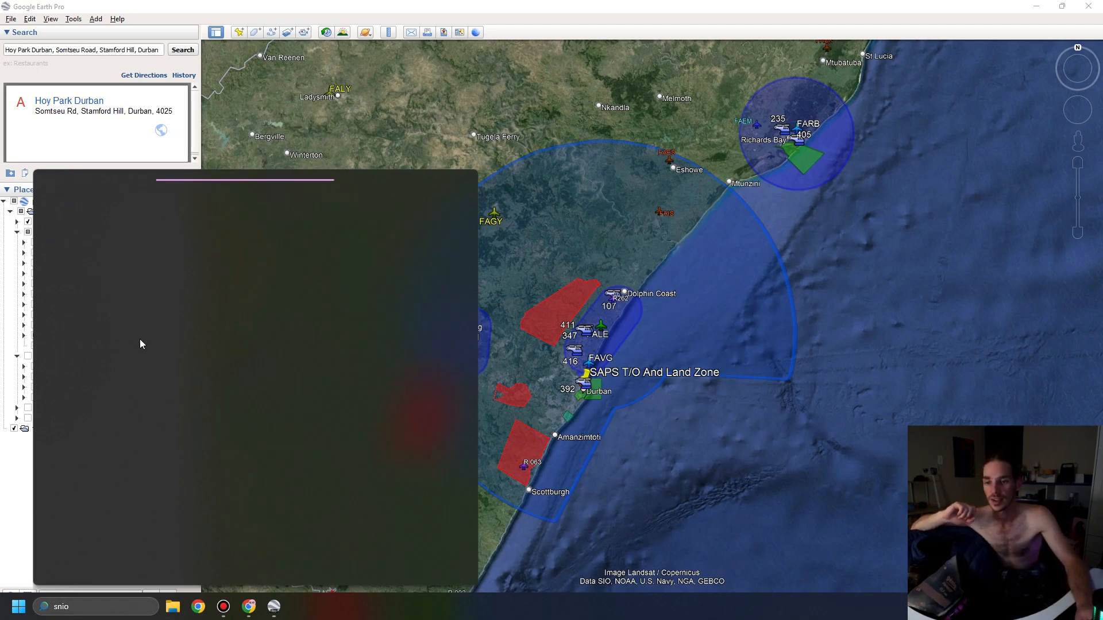
{"action": "key", "text": "BackSpace"}
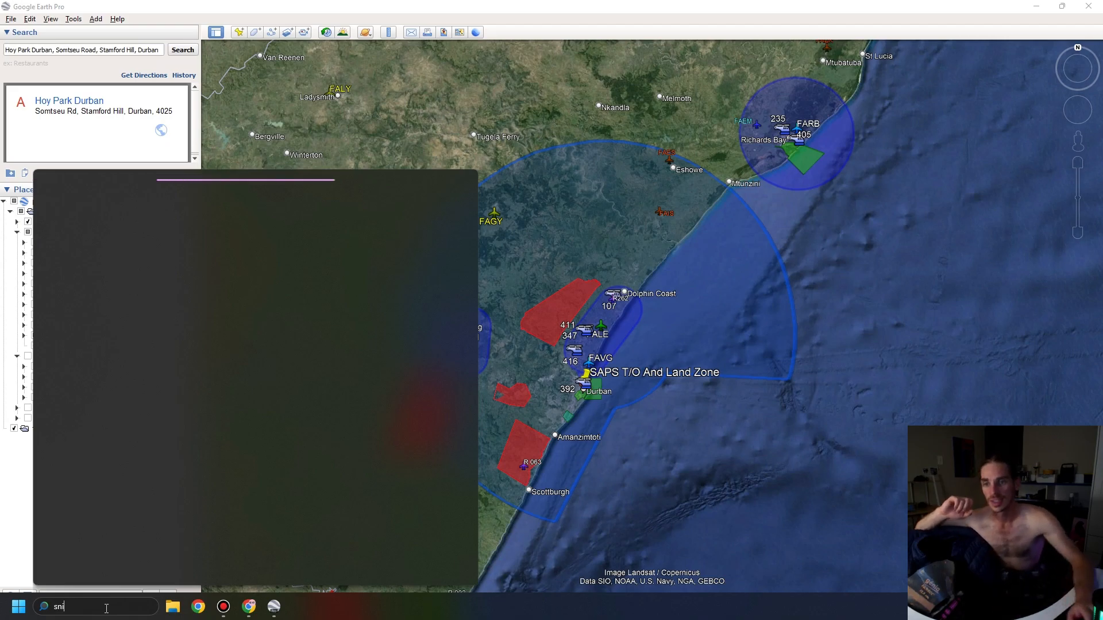
{"action": "key", "text": "BackSpace"}
{"action": "key", "text": "BackSpace"}
{"action": "key", "text": "BackSpace"}
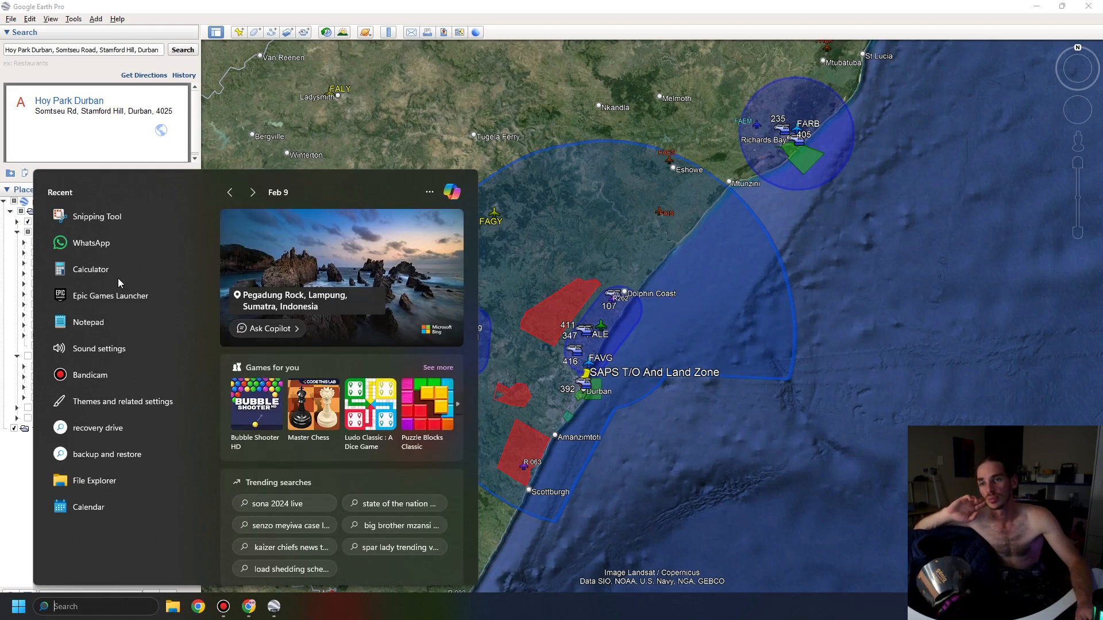
{"action": "left_click", "coordinate": [107, 217]}
{"action": "left_click", "coordinate": [200, 110]}
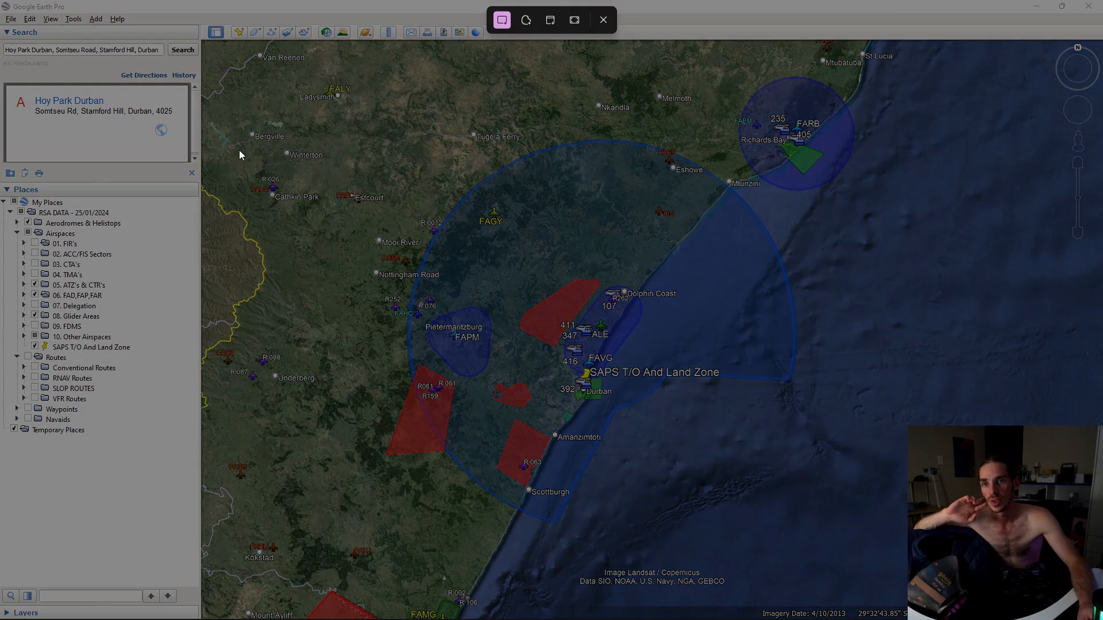
{"action": "left_click_drag", "start_coordinate": [211, 96], "coordinate": [868, 548]}
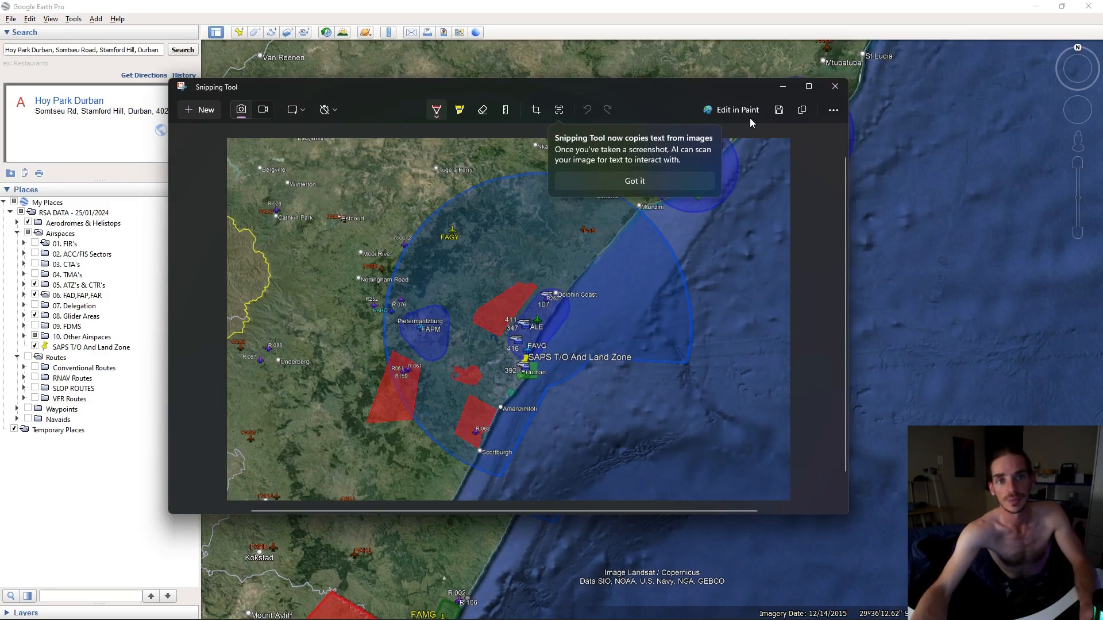
Save the wide snip as a PNG named "SAPS Durban SRA" and close Snipping Tool
{"action": "left_click", "coordinate": [778, 110]}
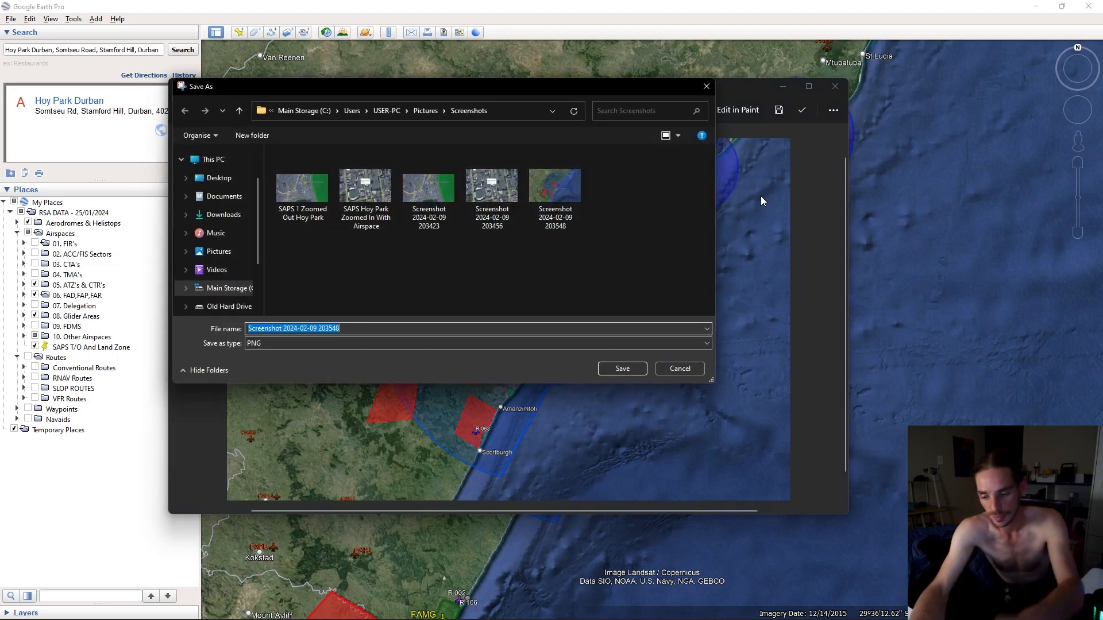
{"action": "type", "text": "SAPS Du"}
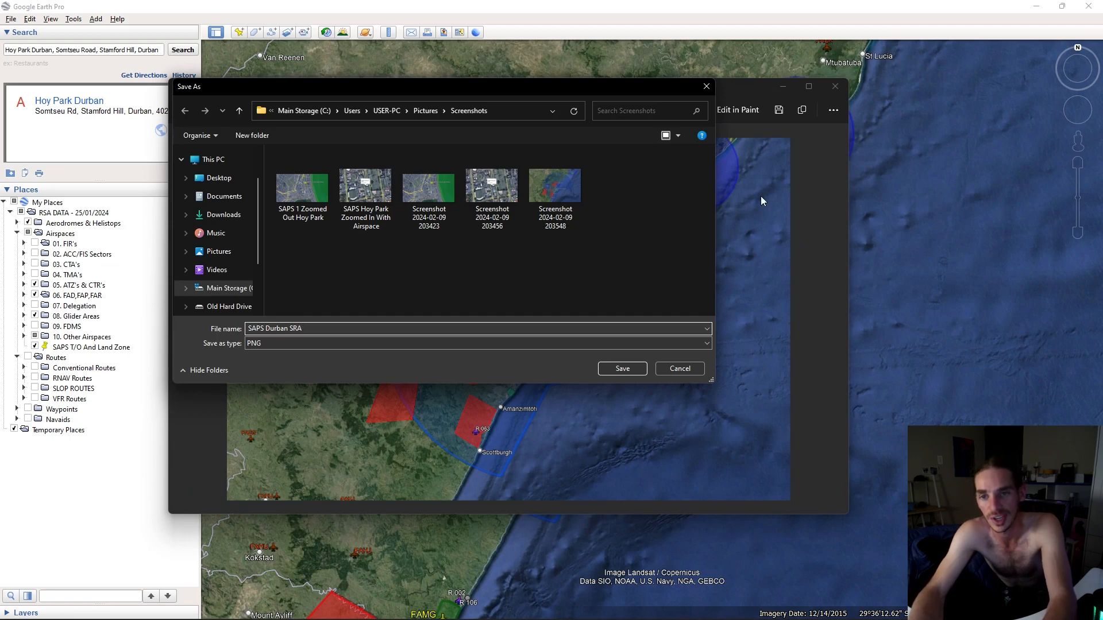
{"action": "type", "text": "rban SRA"}
{"action": "key", "text": "Return"}
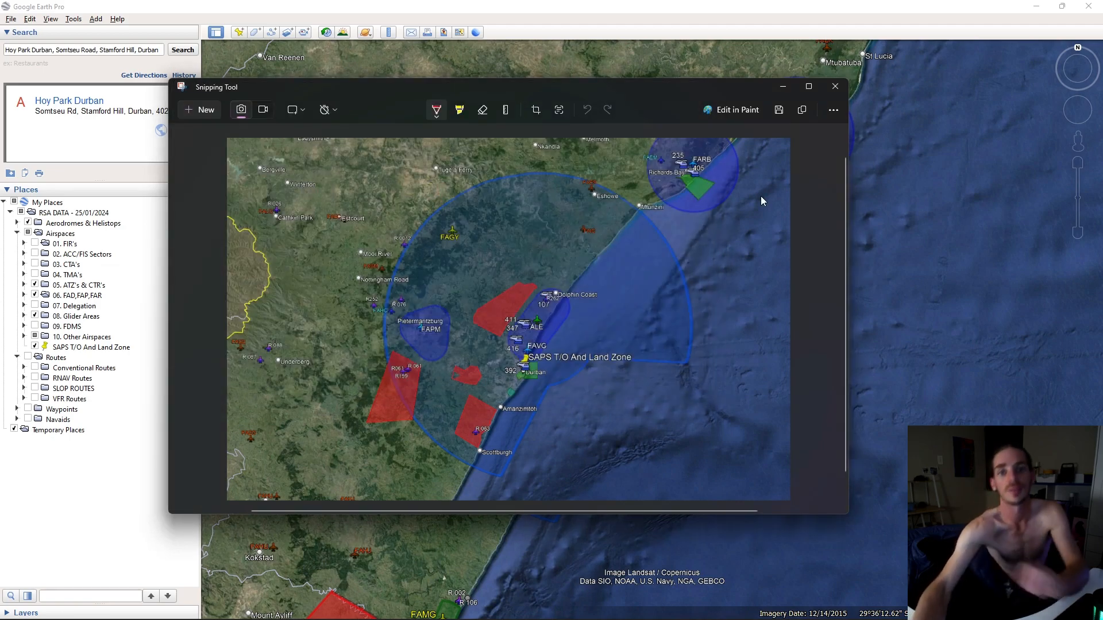
{"action": "left_click", "coordinate": [835, 87]}
Open the FALE CTR airspace details at a point just north of FAVG, with the SAPS T/O And Land Zone placemark in view
{"action": "scroll", "coordinate": [586, 379], "scroll_direction": "up", "scroll_amount": 5}
{"action": "scroll", "coordinate": [589, 377], "scroll_direction": "up", "scroll_amount": 3}
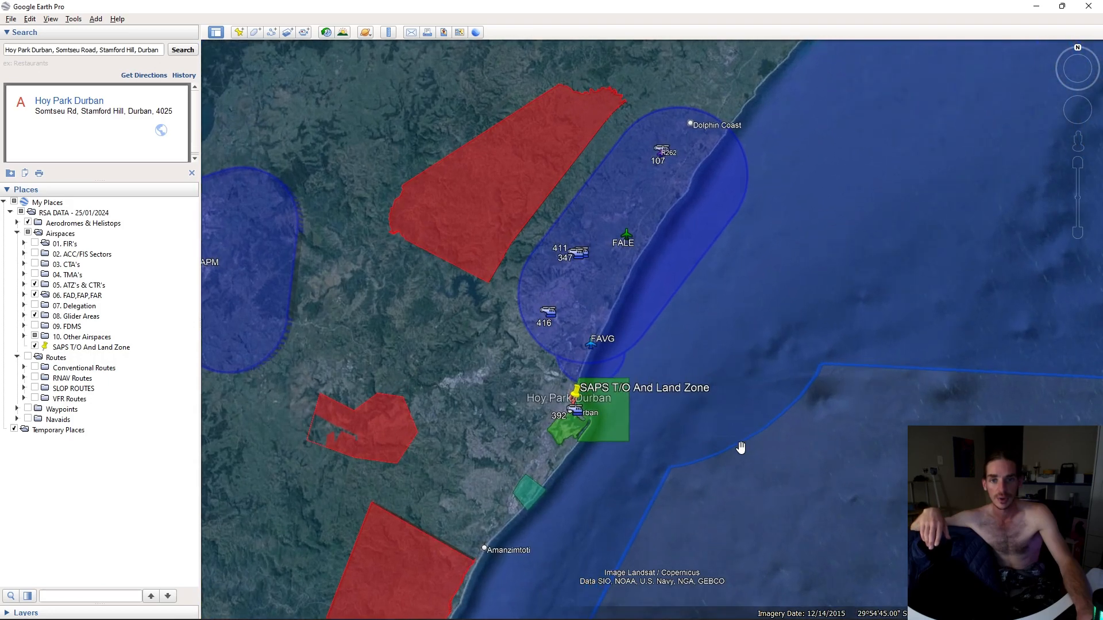
{"action": "left_click_drag", "start_coordinate": [741, 448], "coordinate": [768, 423]}
{"action": "scroll", "coordinate": [614, 316], "scroll_direction": "up", "scroll_amount": 2}
{"action": "left_click_drag", "start_coordinate": [738, 339], "coordinate": [762, 365]}
{"action": "left_click", "coordinate": [645, 287]}
{"action": "left_click_drag", "start_coordinate": [818, 303], "coordinate": [833, 337]}
{"action": "left_click", "coordinate": [658, 332]}
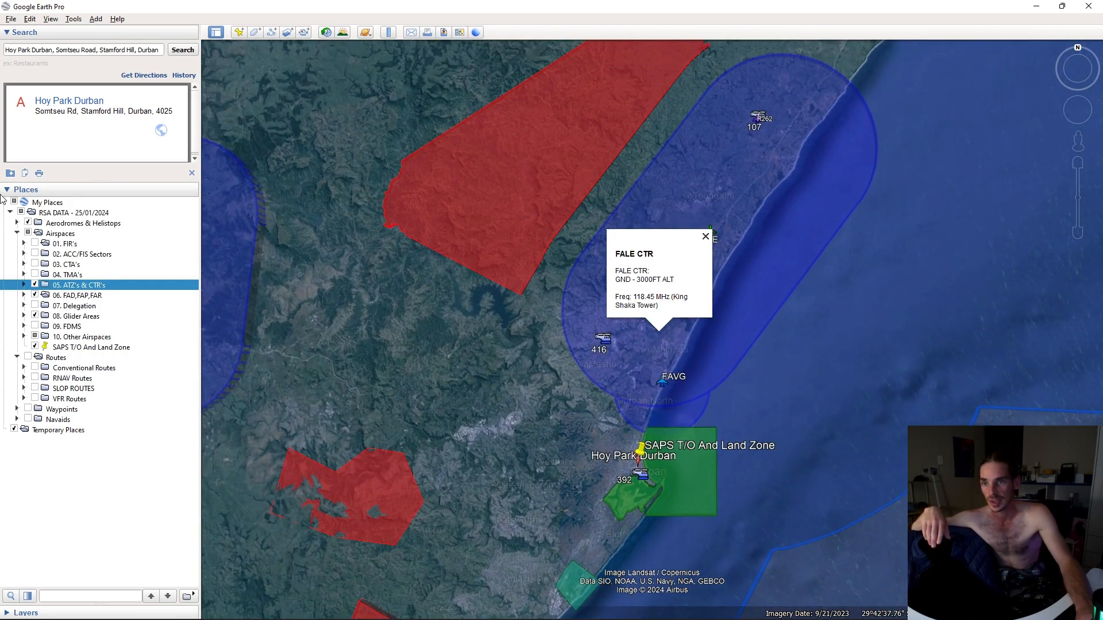
Switch to Snipping Tool and capture the map area containing the FALE CTR details and the SAPS T/O And Land Zone placemark
{"action": "left_click", "coordinate": [66, 609]}
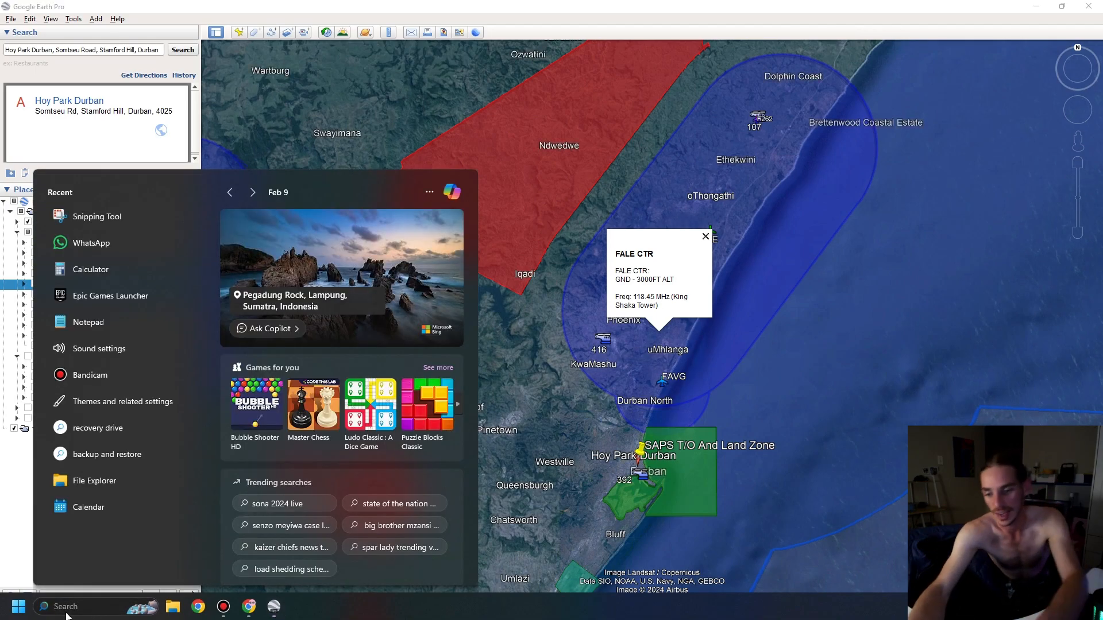
{"action": "type", "text": "snip"}
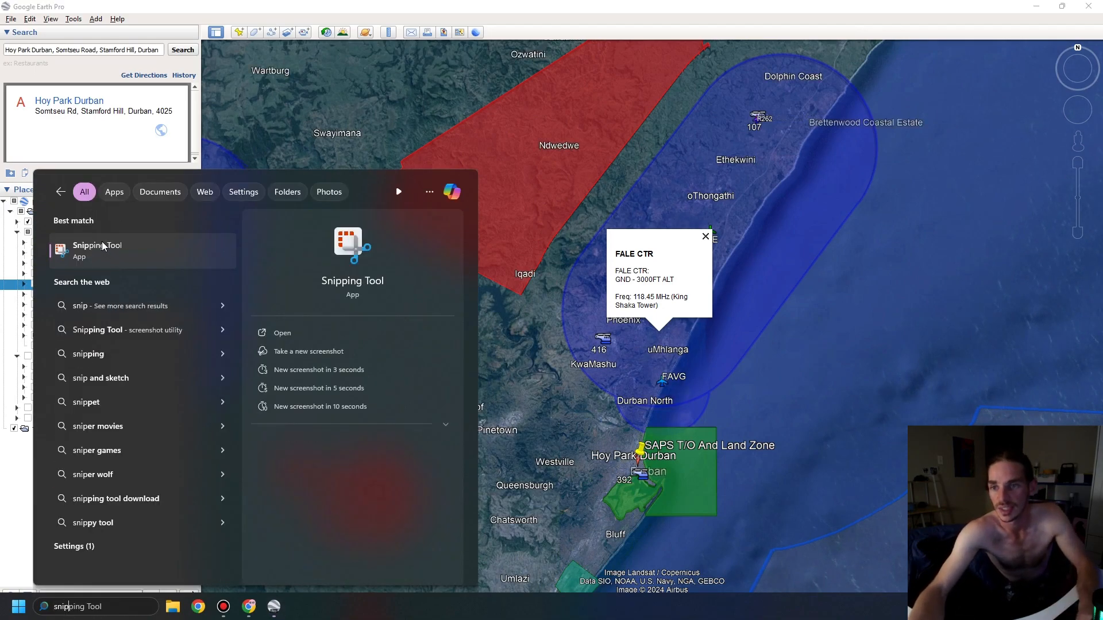
{"action": "left_click", "coordinate": [103, 247]}
{"action": "left_click", "coordinate": [200, 91]}
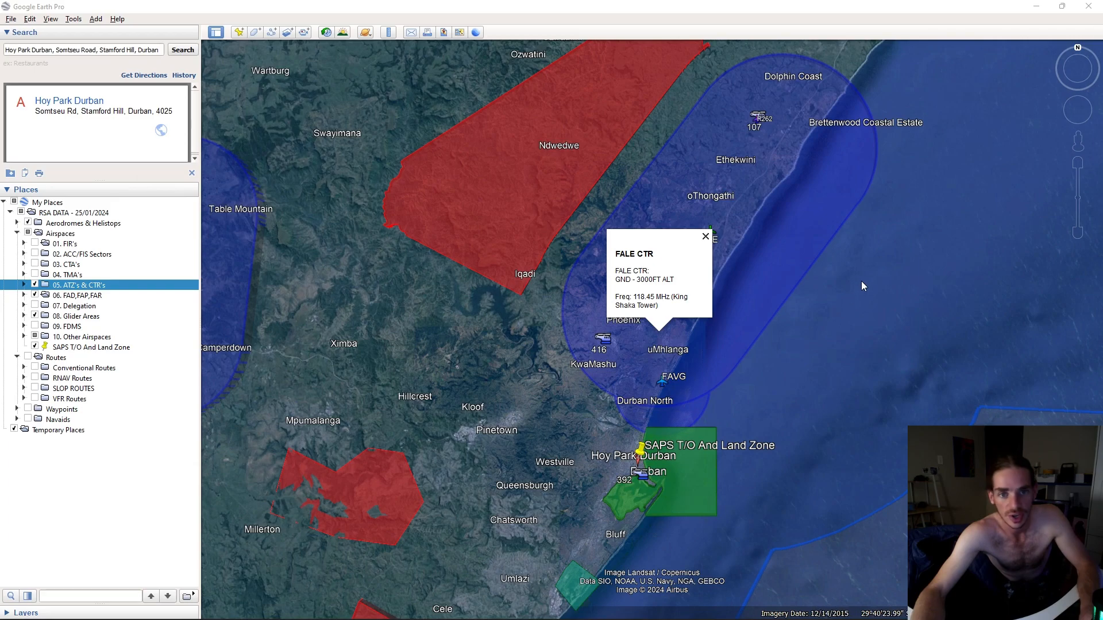
{"action": "left_click_drag", "start_coordinate": [952, 181], "coordinate": [292, 577]}
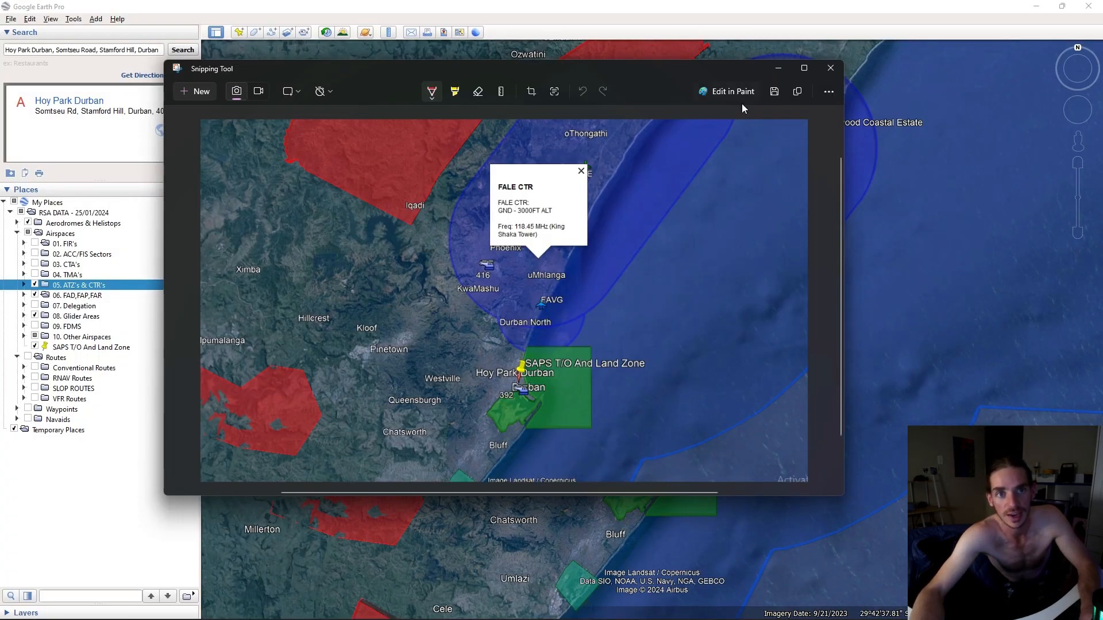
Save the FALE CTR snip as a PNG named "SAPS FALE Airspace (Nearby Aerodrome)"
{"action": "left_click", "coordinate": [773, 91]}
{"action": "type", "text": "SAPS FALE Airspace (Nearby Aero"}
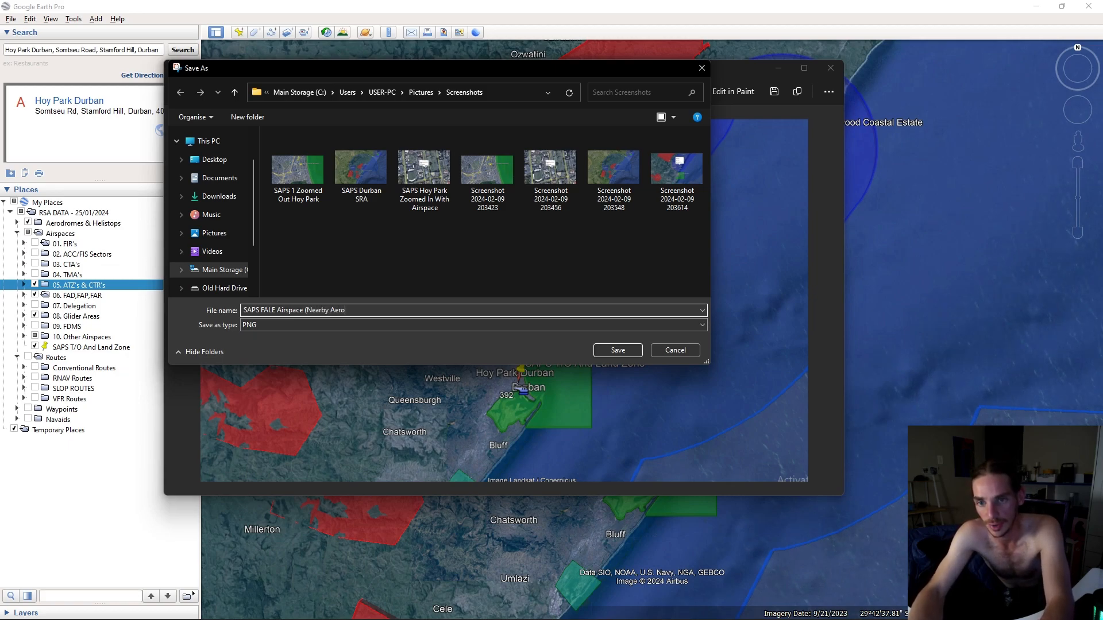
{"action": "type", "text": "drome)"}
{"action": "key", "text": "Return"}
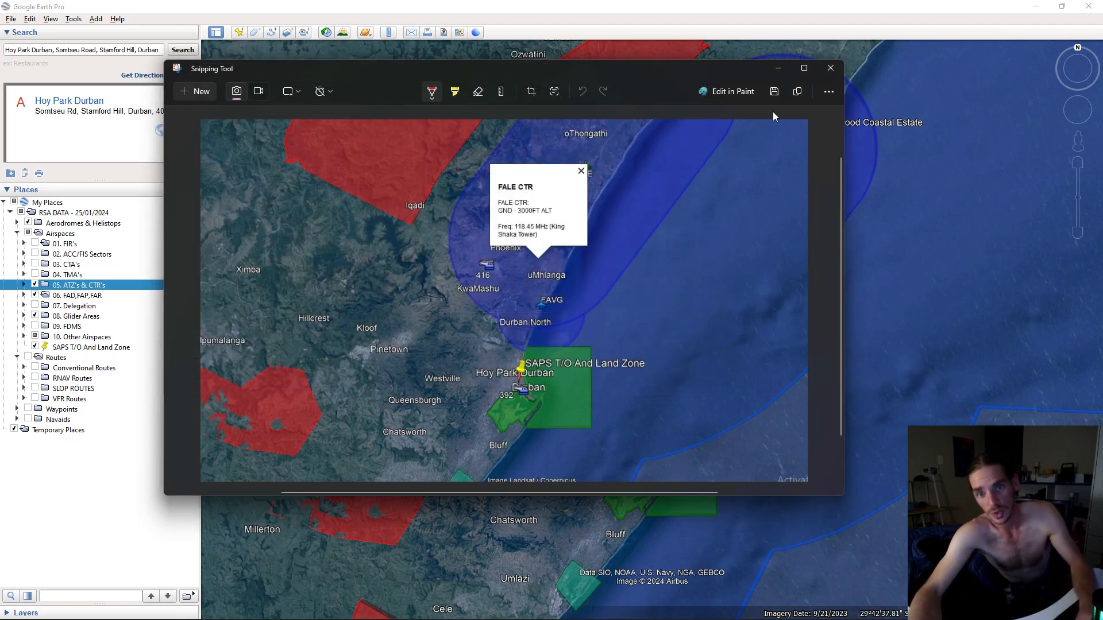
Open the FAR51 - Durban Harbour details from the green square and capture the surrounding map area with Snipping Tool
{"action": "left_click", "coordinate": [671, 542]}
{"action": "left_click", "coordinate": [695, 474]}
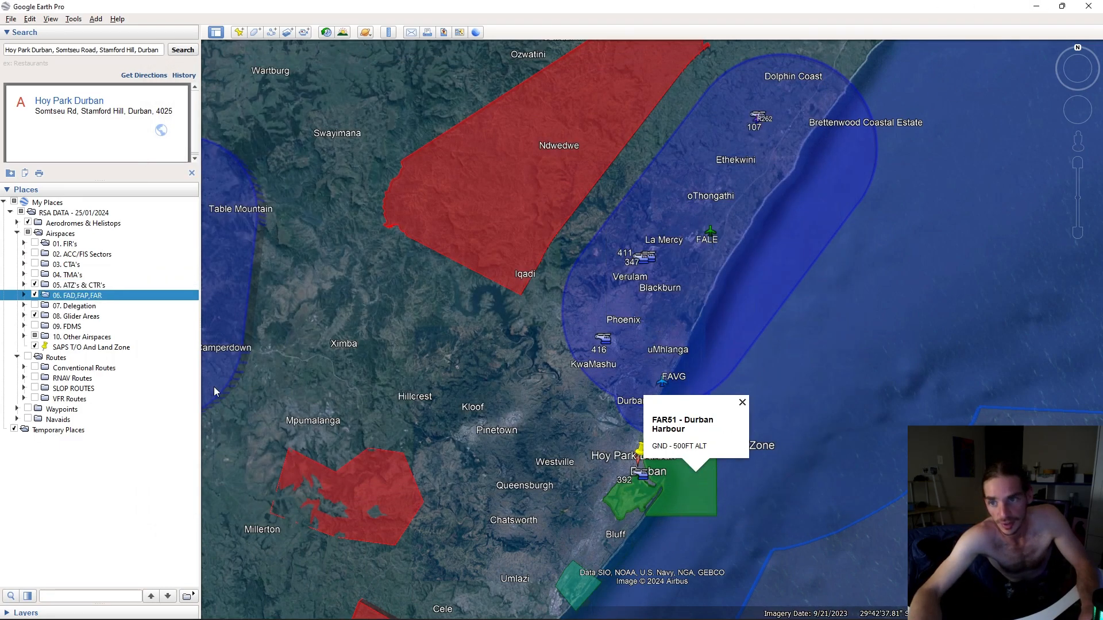
{"action": "left_click", "coordinate": [72, 607]}
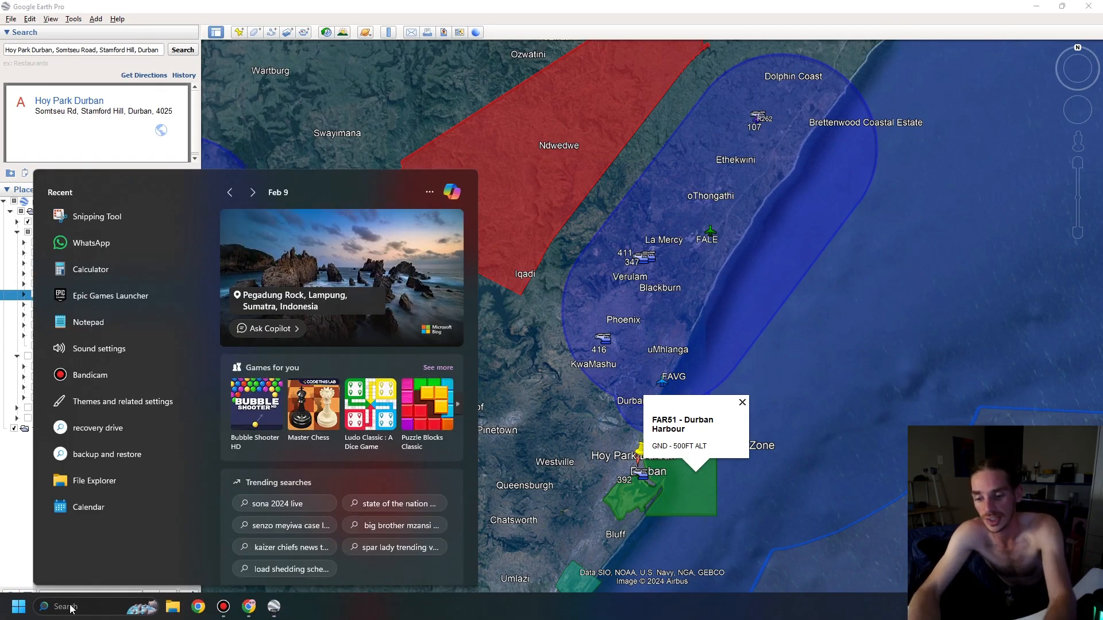
{"action": "type", "text": "sni"}
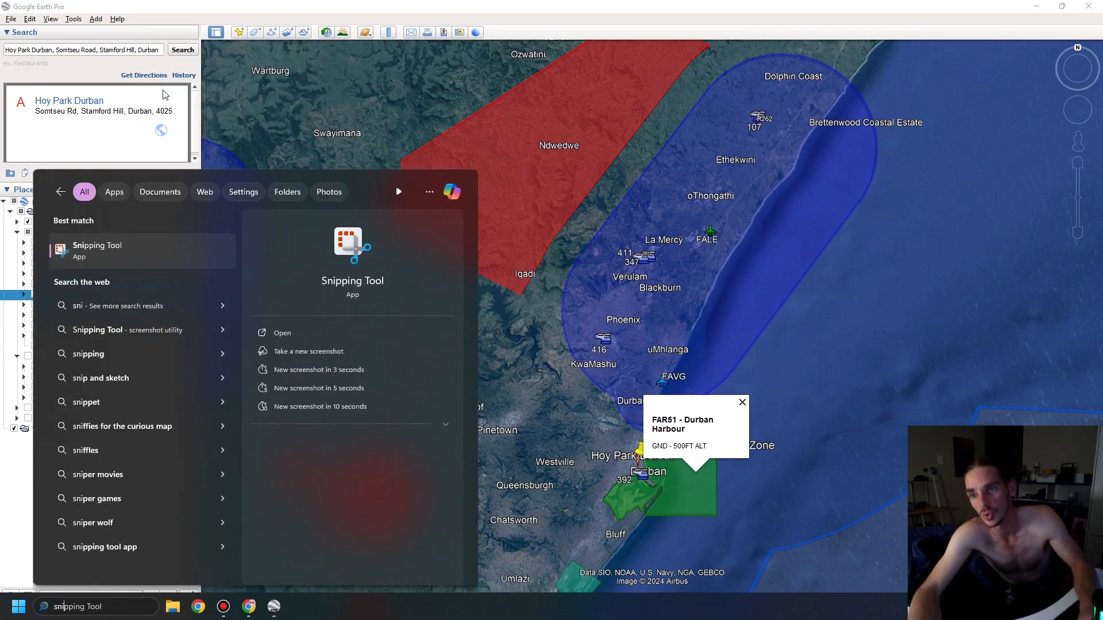
{"action": "left_click", "coordinate": [113, 264]}
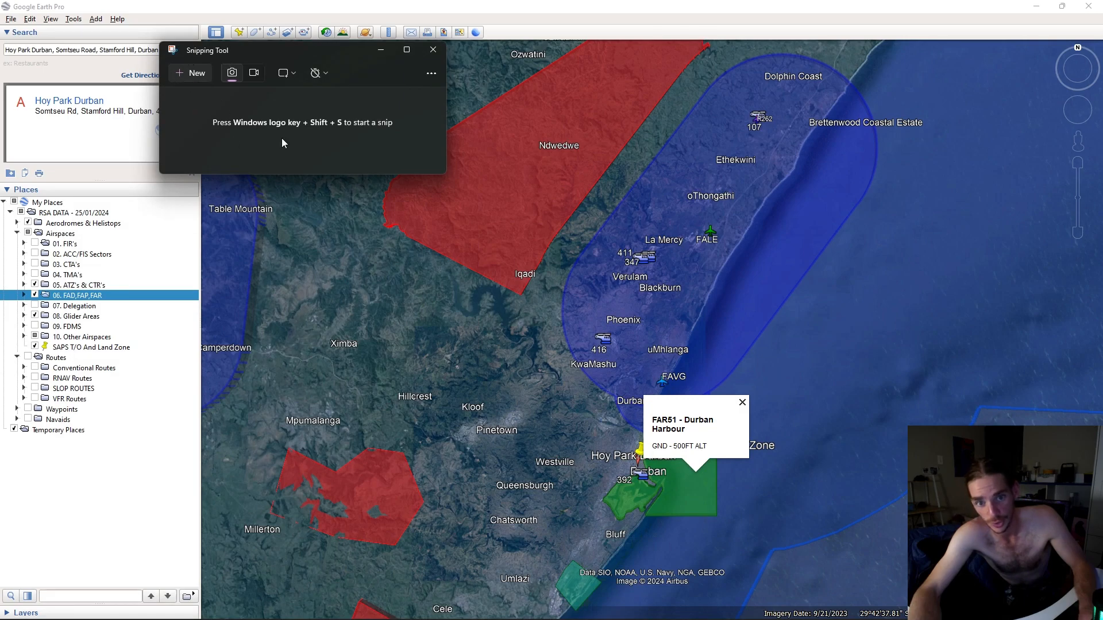
{"action": "left_click", "coordinate": [192, 73]}
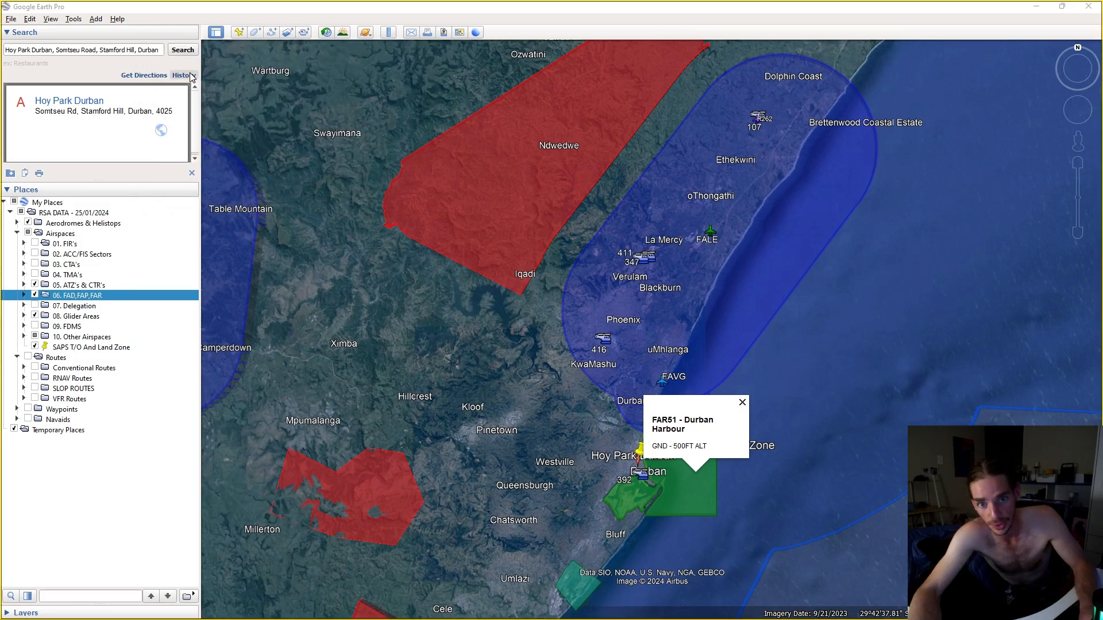
{"action": "mouse_move", "coordinate": [931, 313]}
{"action": "left_mouse_down"}
{"action": "mouse_move", "coordinate": [572, 537]}
{"action": "mouse_move", "coordinate": [472, 576]}
{"action": "left_mouse_up"}
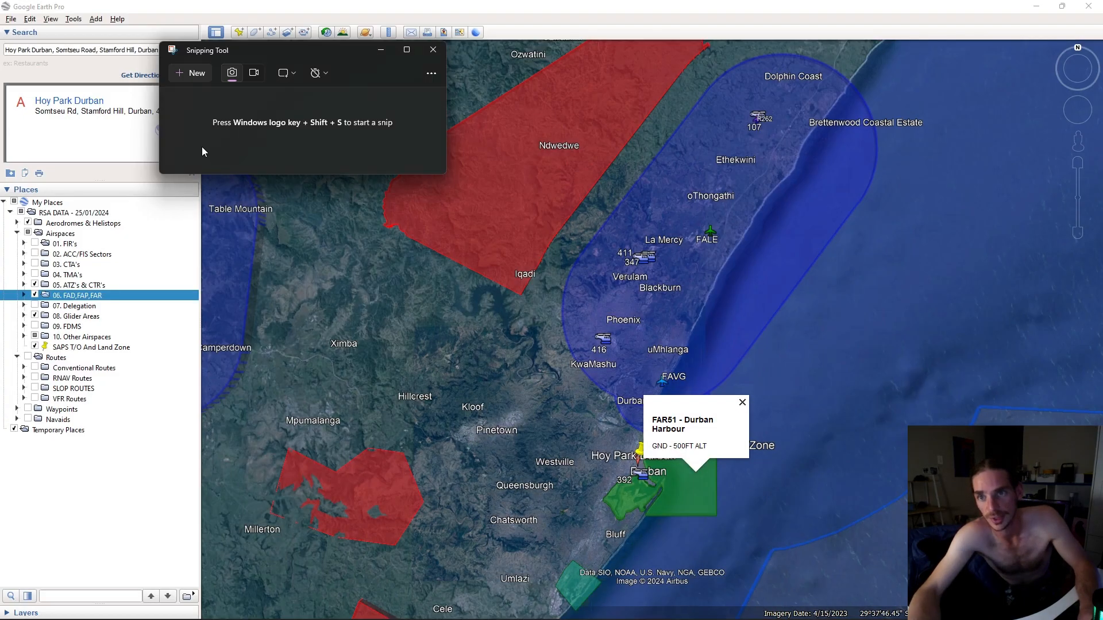
Save the Durban Harbour snip as a PNG named "SAPS FAR51 (Nearby Restricted Airspace"
{"action": "left_click", "coordinate": [770, 73]}
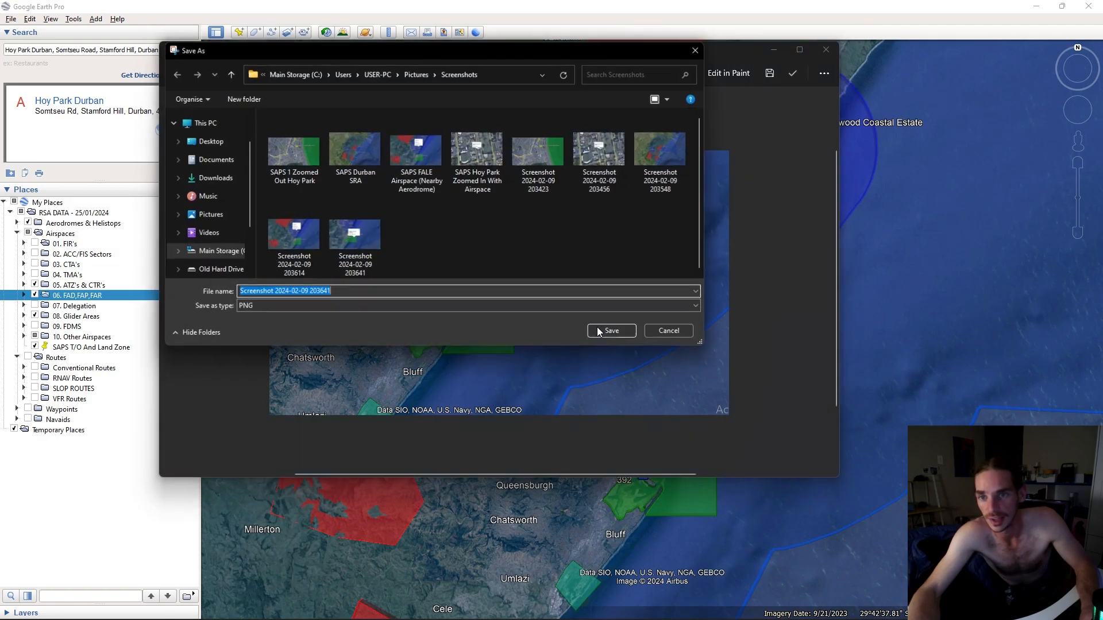
{"action": "type", "text": "SAPS FAR51 (Nearby FAR"}
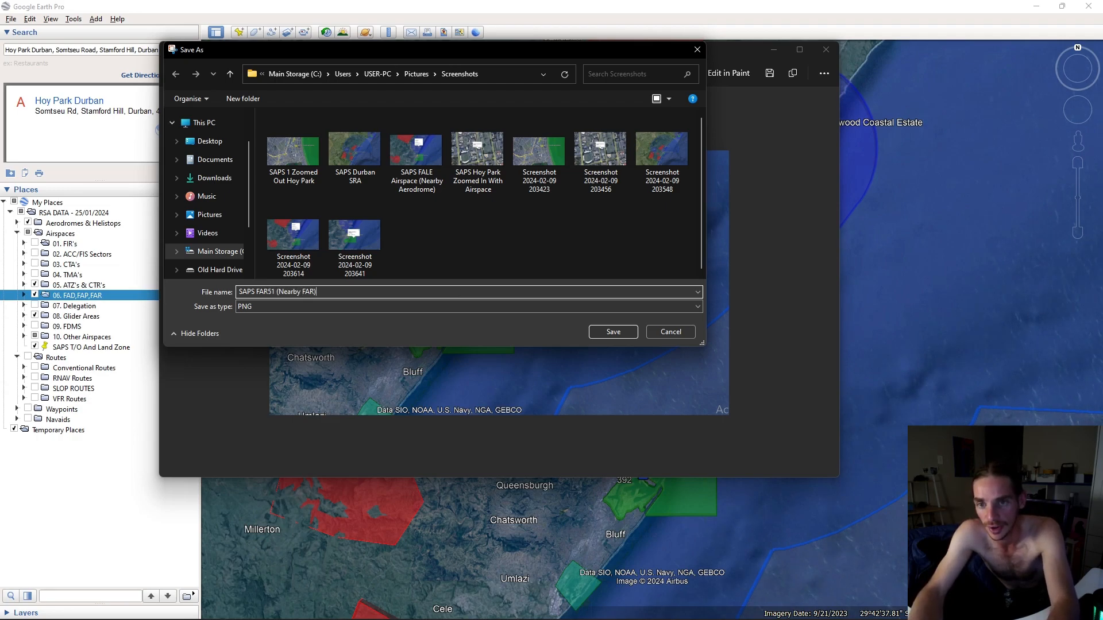
{"action": "type", "text": "Restricted Airspace"}
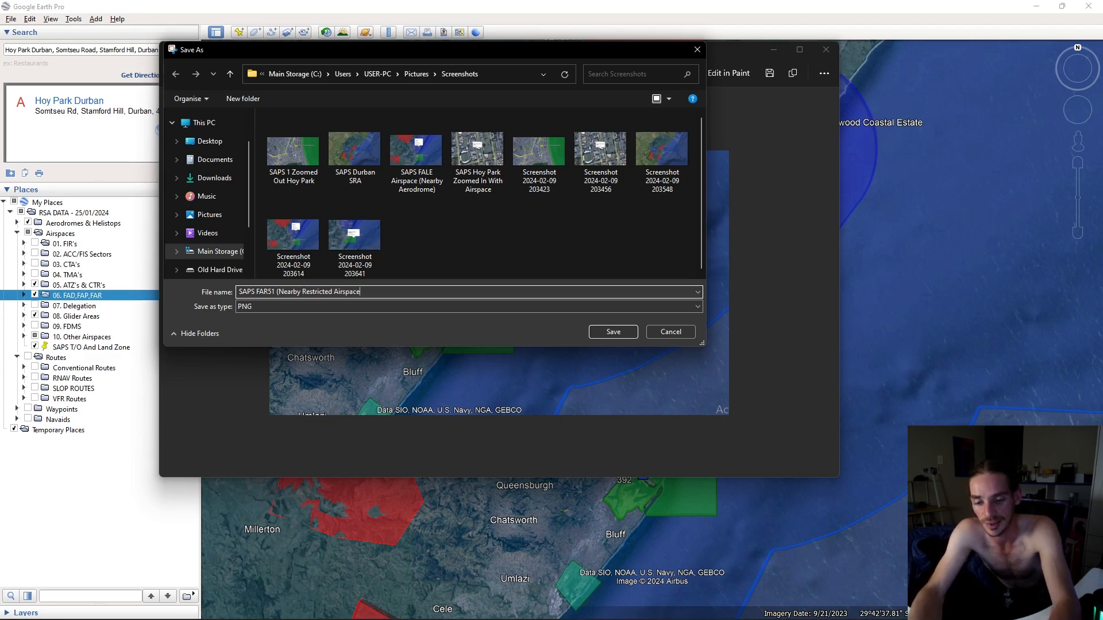
{"action": "key", "text": "Return"}
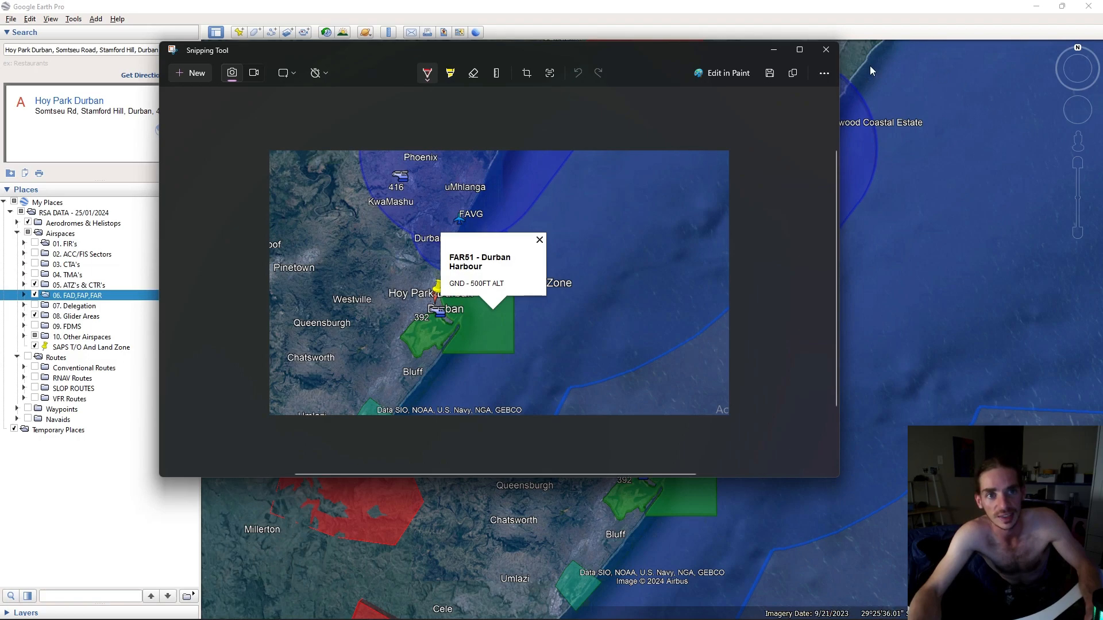
Close the saved Durban Harbour snip, return to Google Earth Pro and check the details of the green harbour area south of Hoy Park
{"action": "left_click", "coordinate": [827, 52]}
{"action": "scroll", "coordinate": [616, 547], "scroll_direction": "up", "scroll_amount": 6}
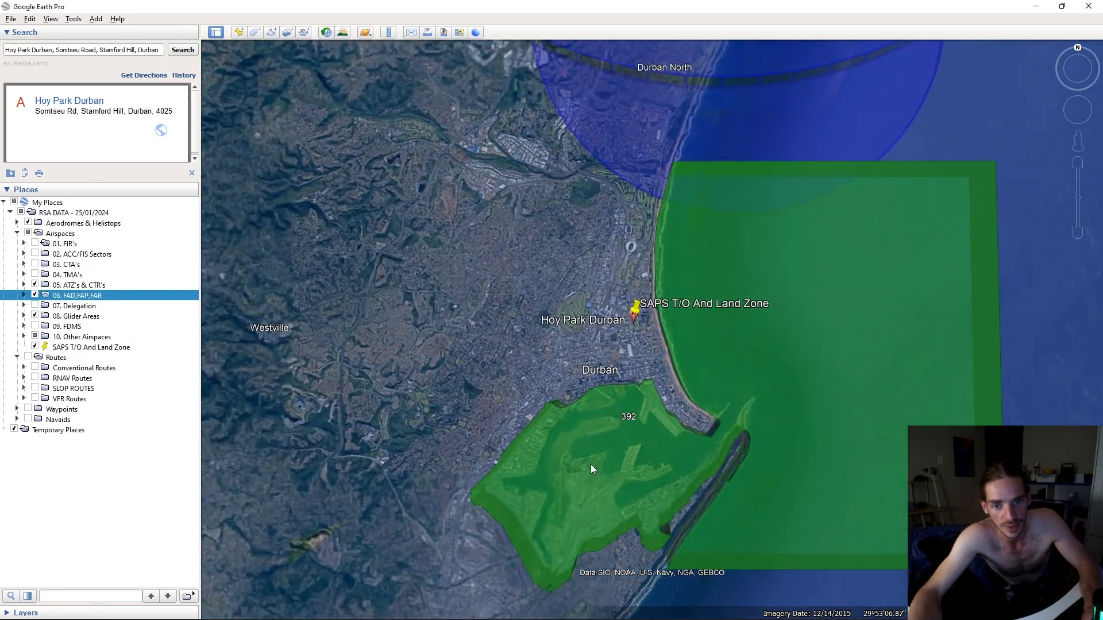
{"action": "left_click", "coordinate": [591, 462]}
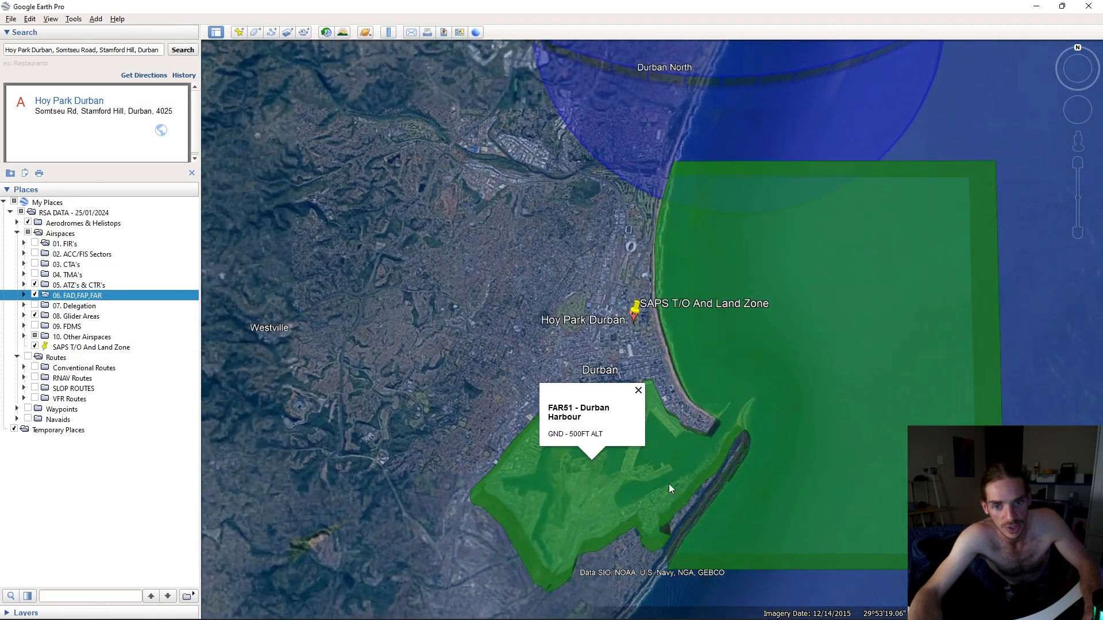
{"action": "left_click", "coordinate": [639, 392]}
Check the details of the teal restricted area on the coast south of Durban, near Isipingo
{"action": "scroll", "coordinate": [692, 436], "scroll_direction": "down", "scroll_amount": 3}
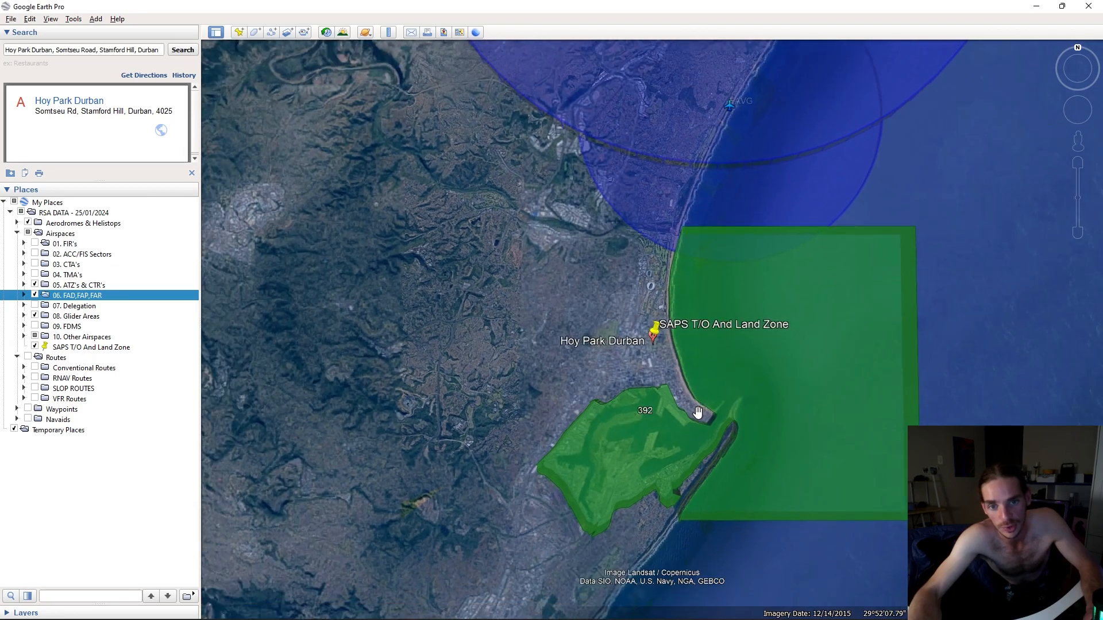
{"action": "scroll", "coordinate": [684, 457], "scroll_direction": "down", "scroll_amount": 3}
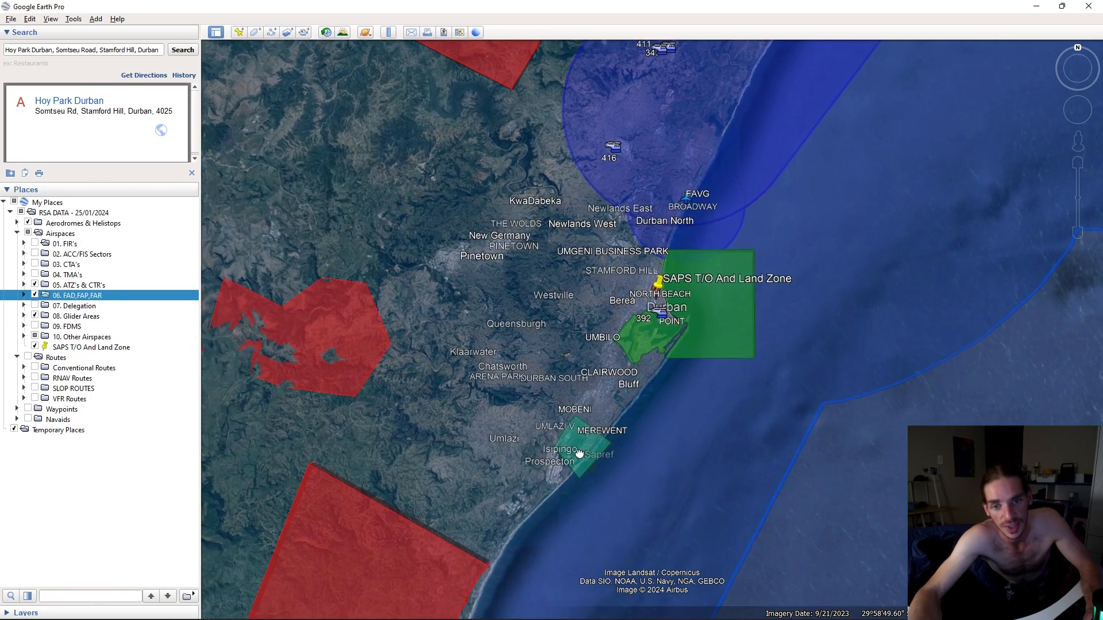
{"action": "left_click", "coordinate": [586, 451]}
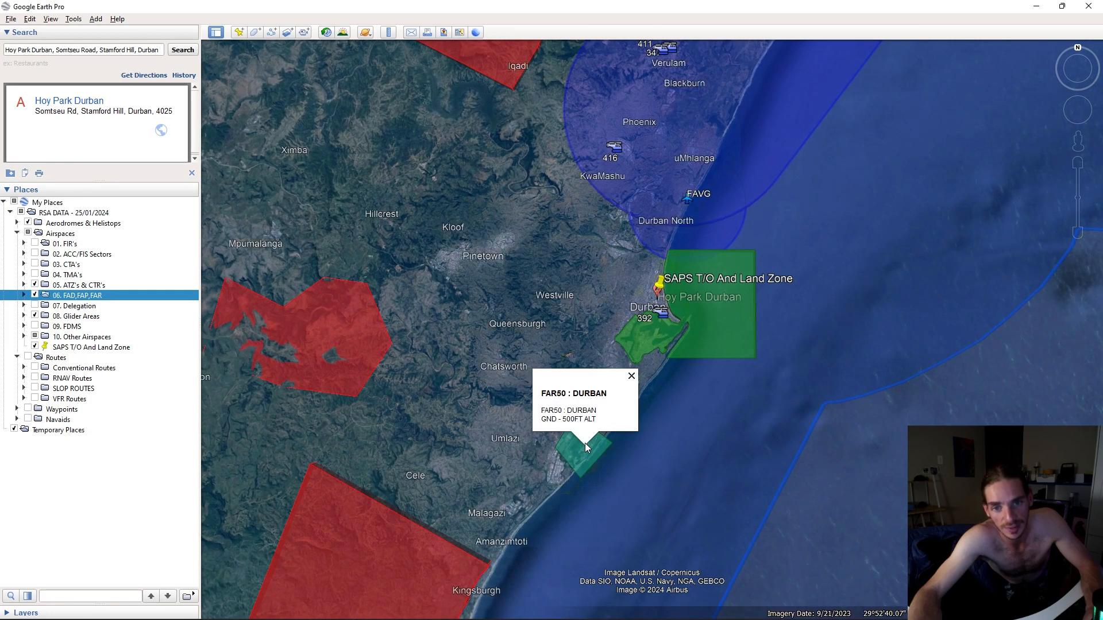
{"action": "left_click_drag", "start_coordinate": [564, 447], "coordinate": [556, 476]}
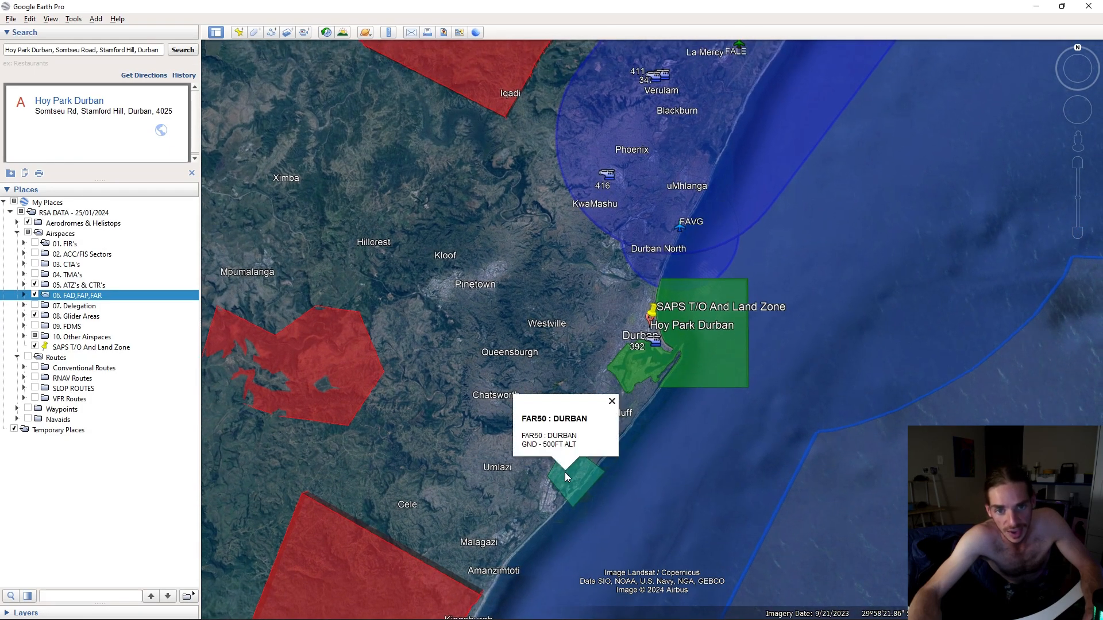
{"action": "left_click", "coordinate": [612, 401]}
Open the details of the red danger area west of Durban, keeping the SAPS T/O And Land Zone placemark in view
{"action": "scroll", "coordinate": [567, 336], "scroll_direction": "down", "scroll_amount": 2}
{"action": "left_click_drag", "start_coordinate": [567, 335], "coordinate": [548, 368]}
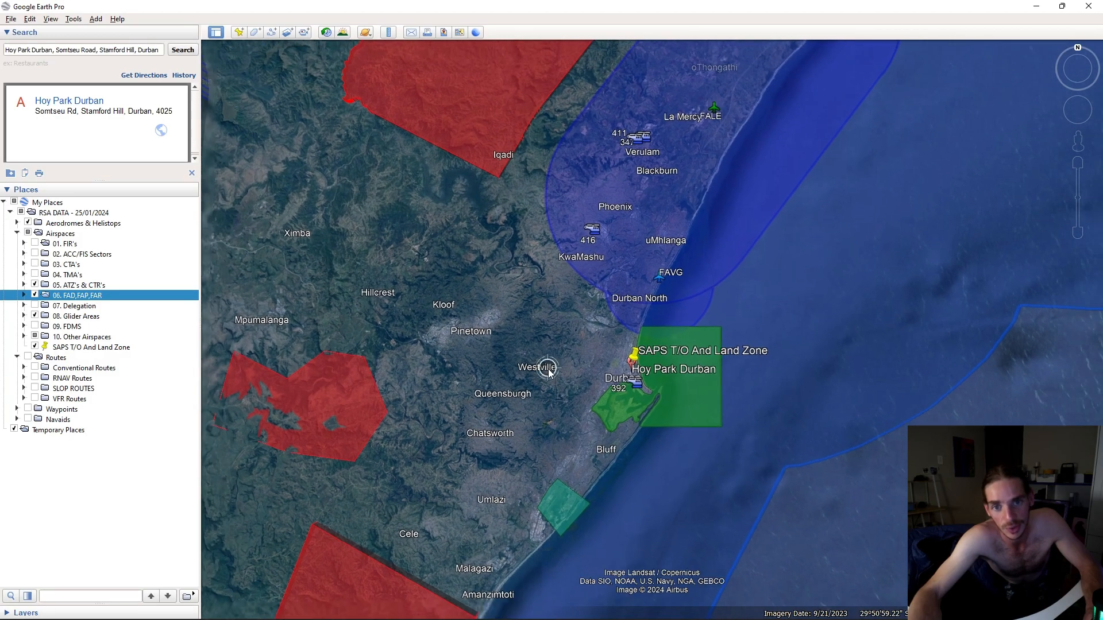
{"action": "left_click", "coordinate": [382, 394]}
{"action": "left_click_drag", "start_coordinate": [443, 463], "coordinate": [467, 478]}
{"action": "left_click", "coordinate": [415, 409]}
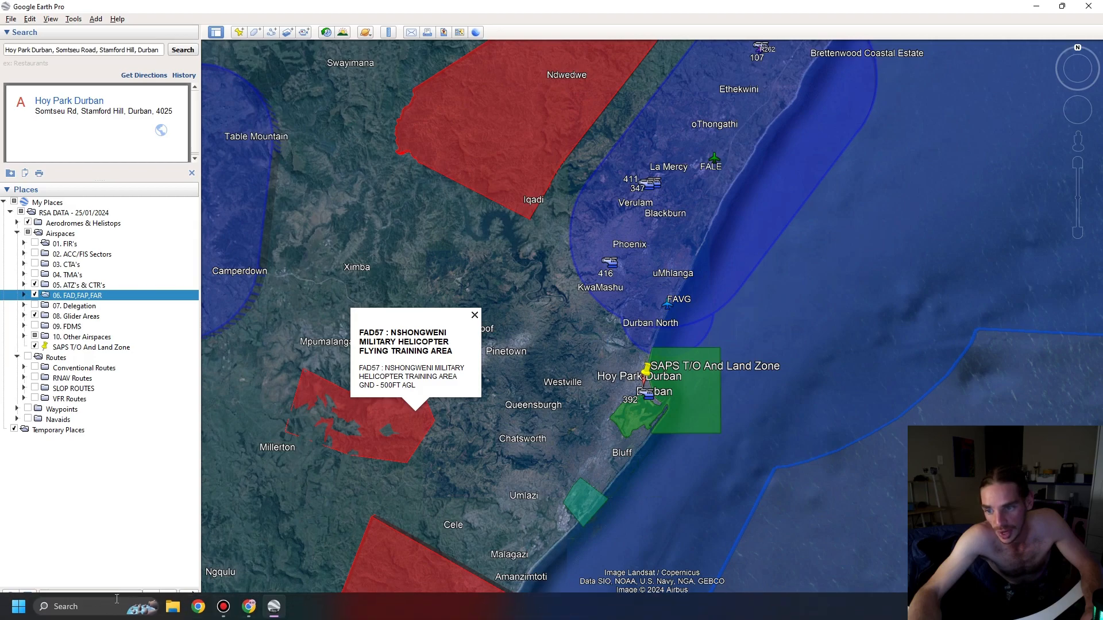
Switch to Snipping Tool and capture the map area containing the FAD57 details and the SAPS T/O And Land Zone placemark
{"action": "left_click", "coordinate": [86, 608]}
{"action": "type", "text": "snip"}
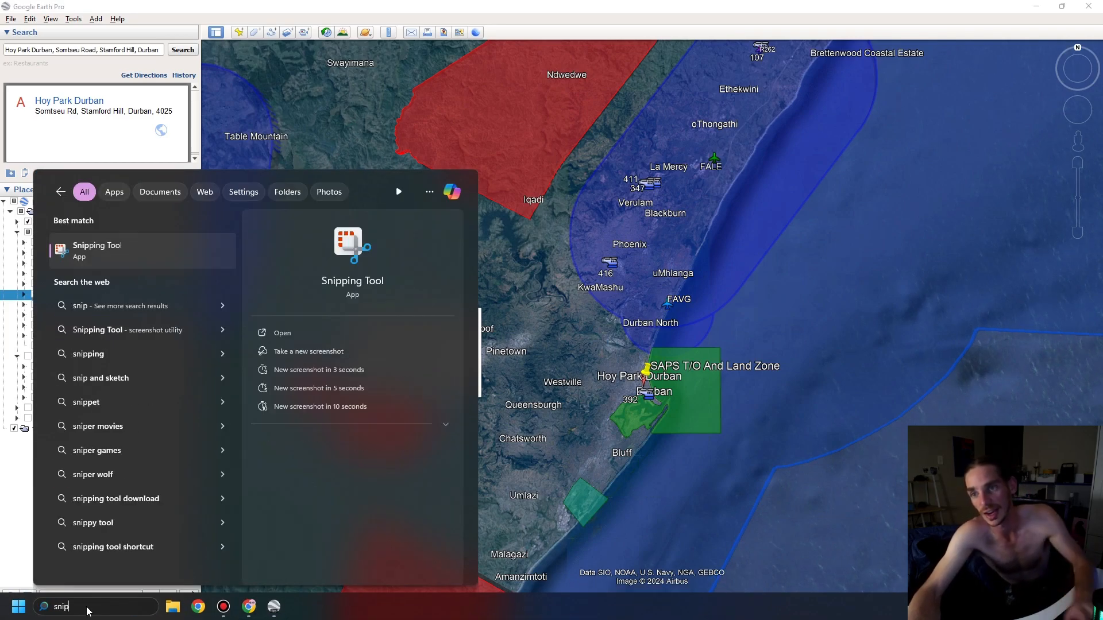
{"action": "left_click", "coordinate": [113, 237]}
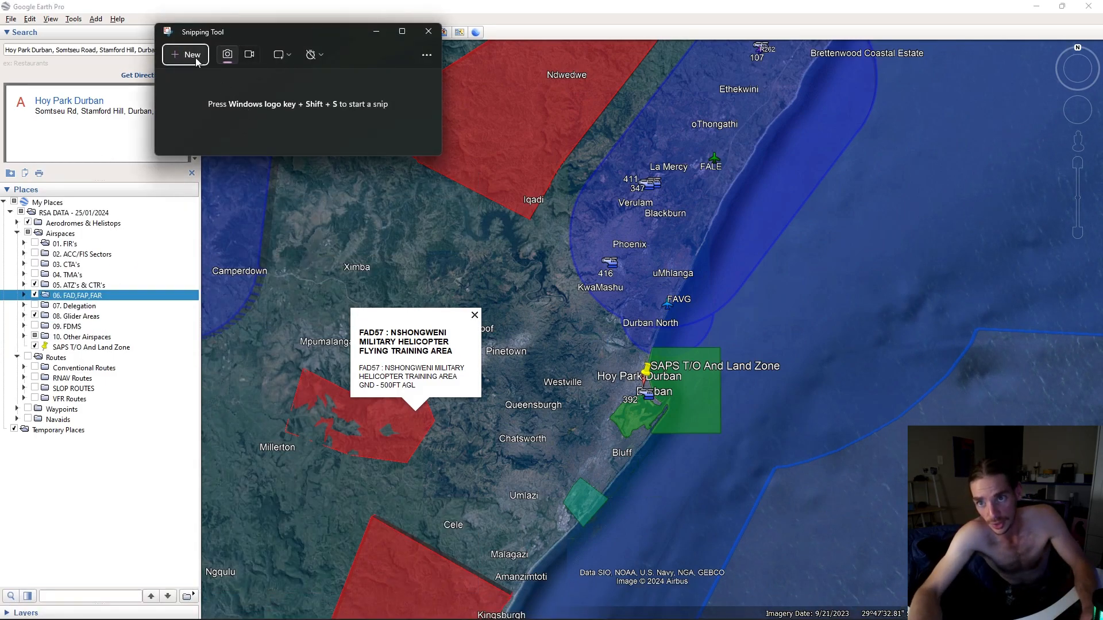
{"action": "key", "text": "super+shift+s"}
{"action": "left_click_drag", "start_coordinate": [893, 258], "coordinate": [249, 532]}
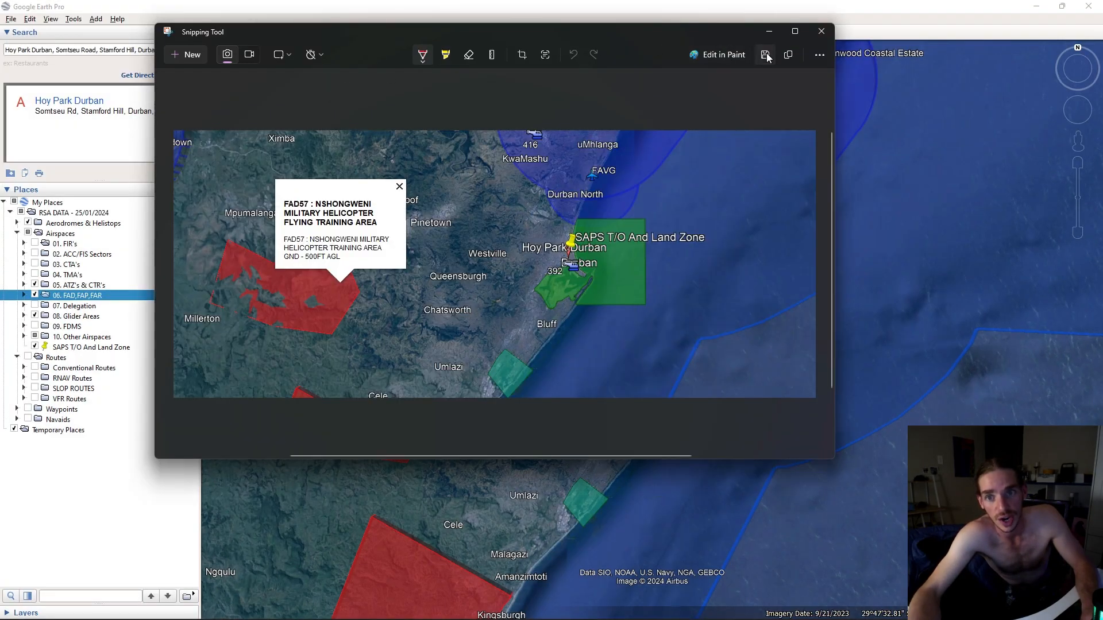
Save the FAD57 snip as a PNG named "SAPS FAD57 (Nearest Danger Area)" and close Snipping Tool
{"action": "left_click", "coordinate": [766, 55]}
{"action": "type", "text": "SAPS FAD57 (Nearest Danger Area"}
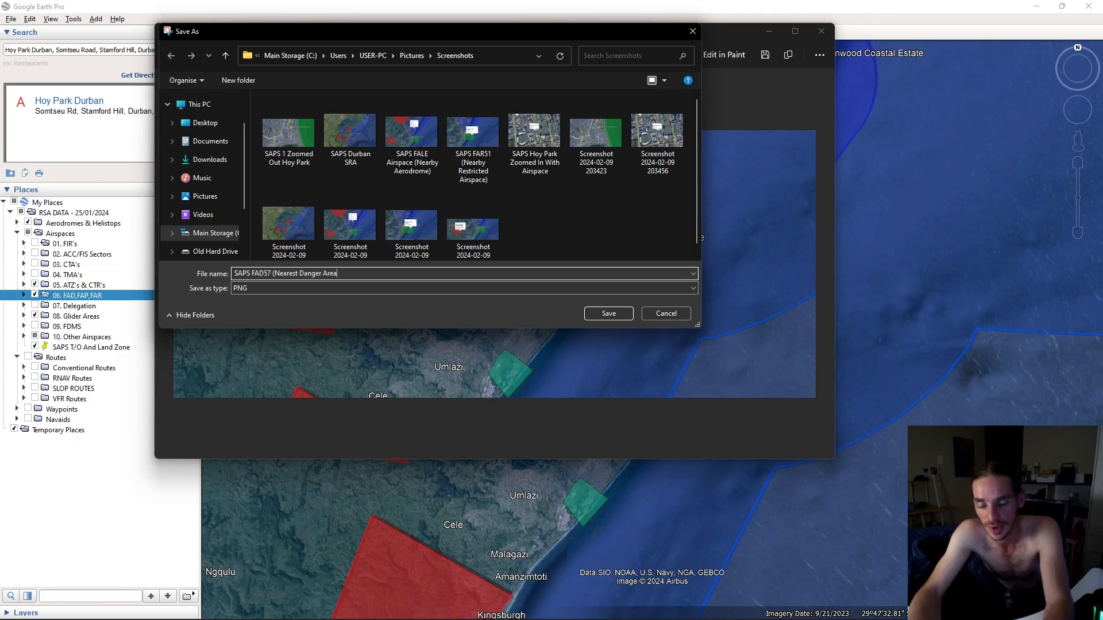
{"action": "key", "text": "Return"}
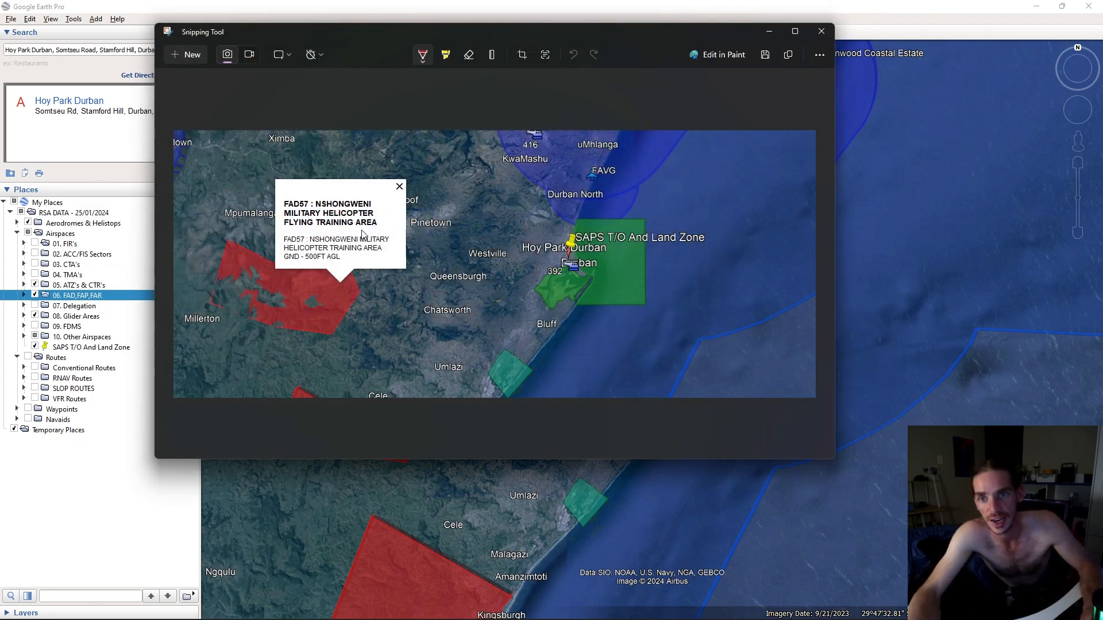
{"action": "left_click", "coordinate": [821, 32]}
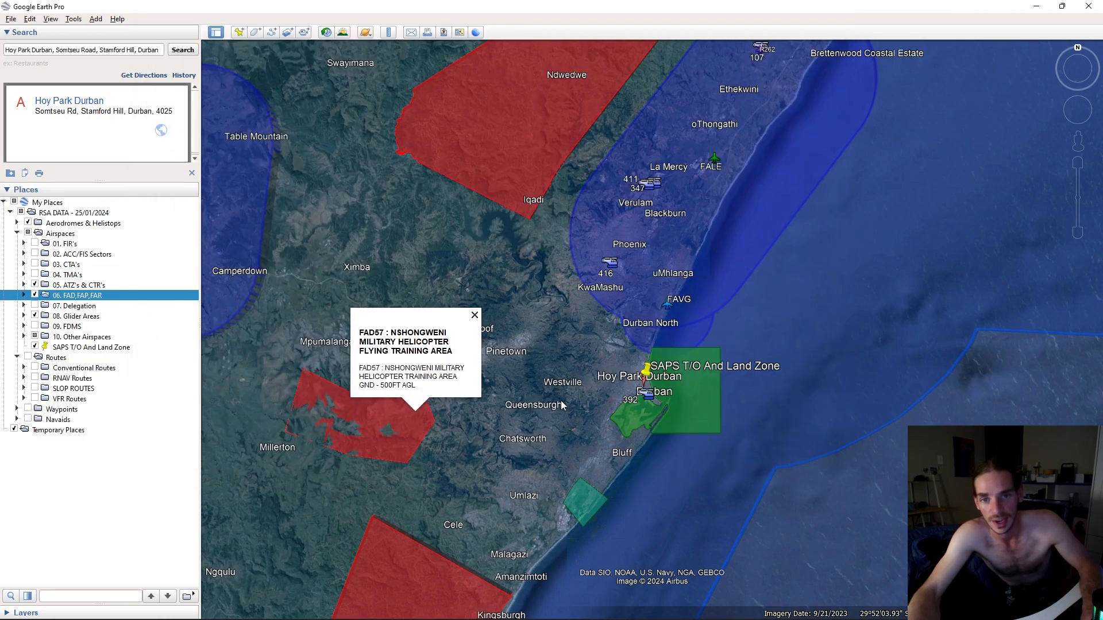
Check the details of the red danger area northwest of Durban, inland from the FALE control zone
{"action": "left_click", "coordinate": [577, 383]}
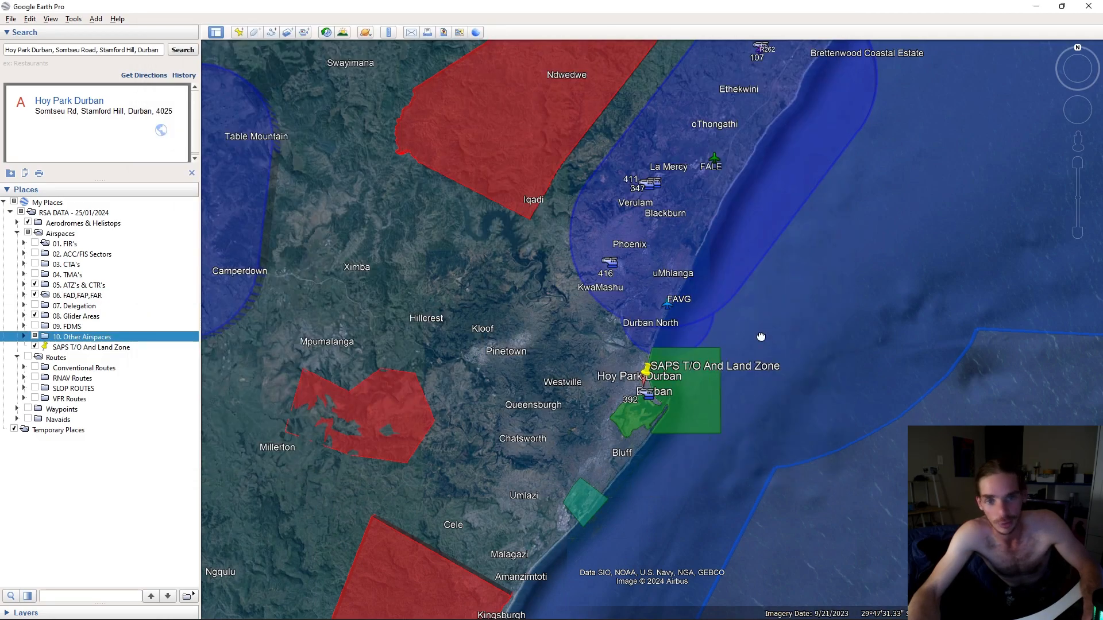
{"action": "left_click_drag", "start_coordinate": [765, 331], "coordinate": [703, 377]}
{"action": "scroll", "coordinate": [703, 377], "scroll_direction": "down", "scroll_amount": 2}
{"action": "left_click", "coordinate": [472, 244]}
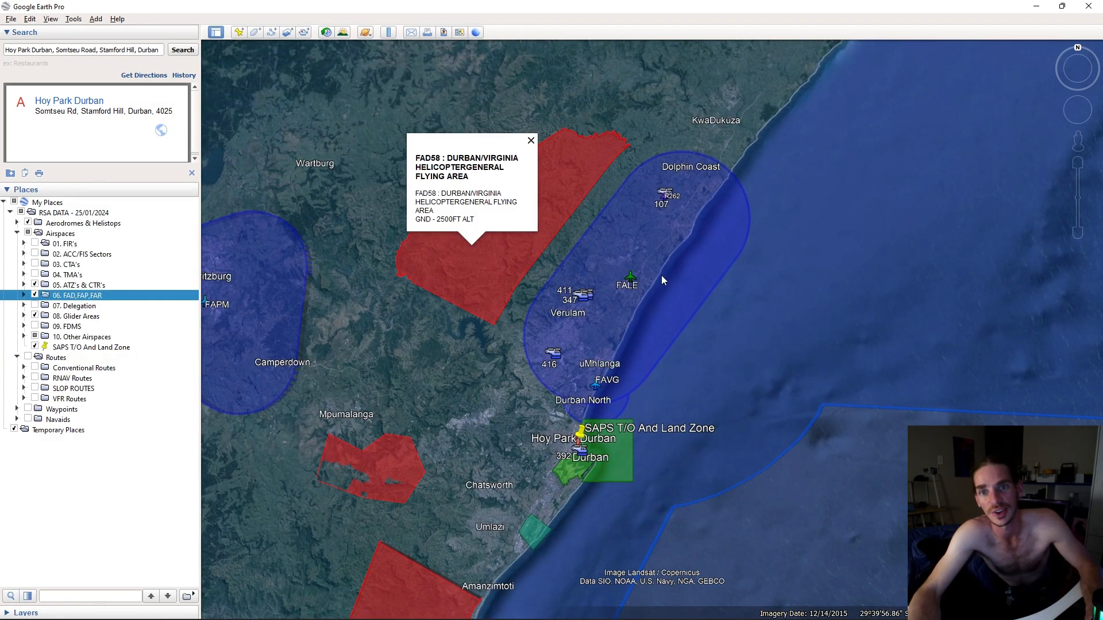
{"action": "left_click", "coordinate": [531, 140]}
{"action": "left_click_drag", "start_coordinate": [751, 477], "coordinate": [729, 382]}
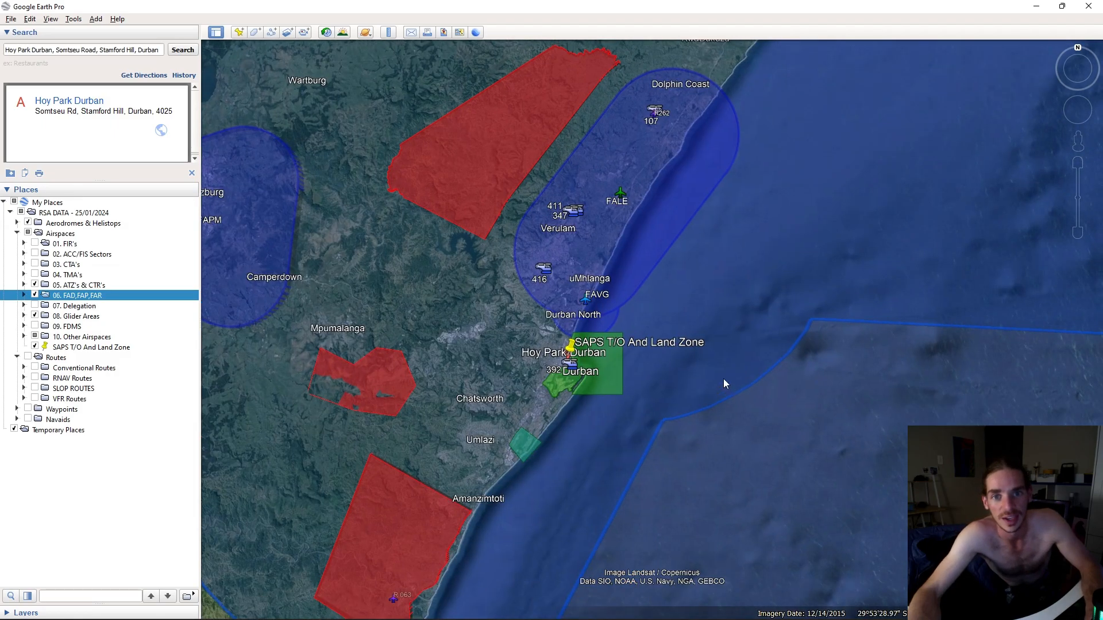
Examine the small blue zone around FAVG at Durban North and view its airspace details
{"action": "scroll", "coordinate": [730, 381], "scroll_direction": "up", "scroll_amount": 2}
{"action": "left_click_drag", "start_coordinate": [628, 242], "coordinate": [703, 311]}
{"action": "scroll", "coordinate": [673, 316], "scroll_direction": "up", "scroll_amount": 1}
{"action": "scroll", "coordinate": [651, 353], "scroll_direction": "up", "scroll_amount": 2}
{"action": "left_click_drag", "start_coordinate": [604, 428], "coordinate": [674, 404]}
{"action": "scroll", "coordinate": [578, 368], "scroll_direction": "up", "scroll_amount": 3}
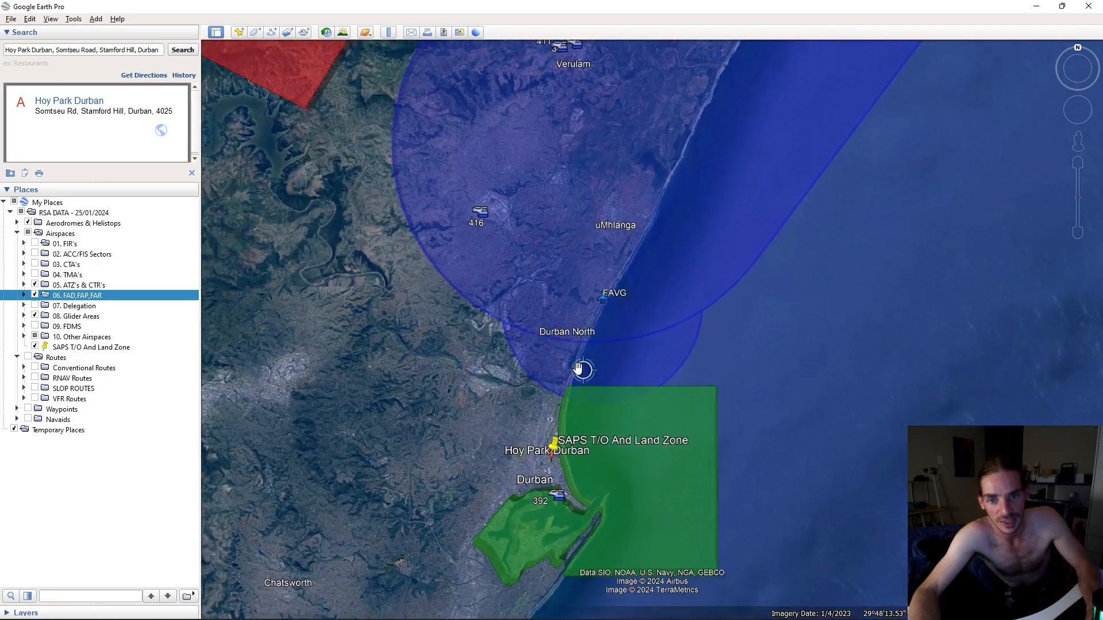
{"action": "left_click_drag", "start_coordinate": [603, 346], "coordinate": [754, 409]}
{"action": "scroll", "coordinate": [754, 413], "scroll_direction": "up", "scroll_amount": 2}
{"action": "left_click", "coordinate": [632, 405]}
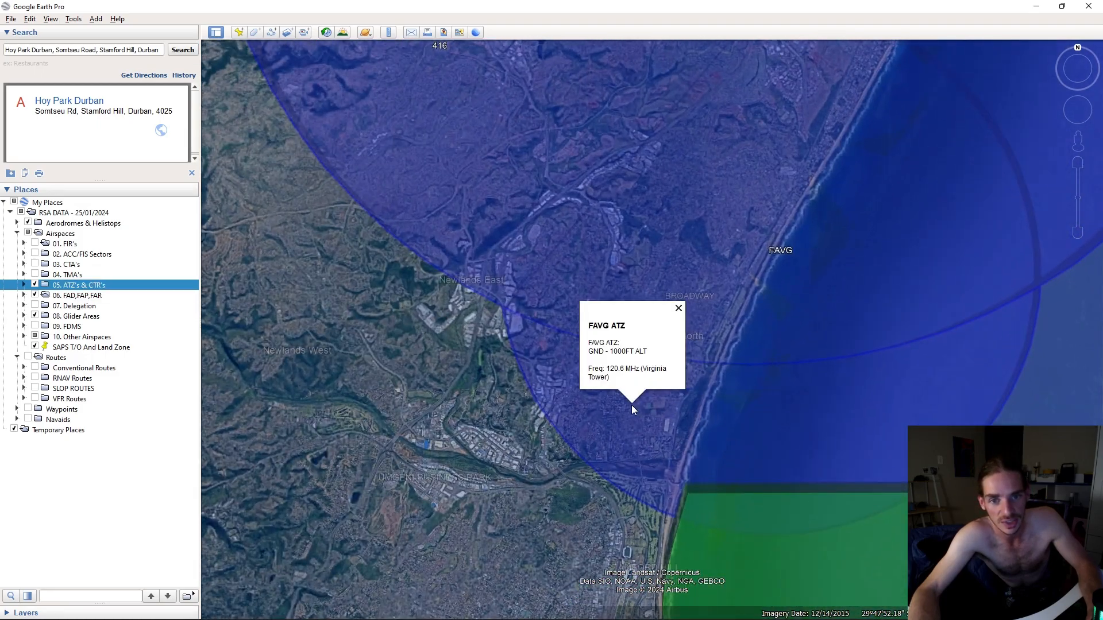
View the details of the large blue FALE control zone overlapping the FAVG zone
{"action": "scroll", "coordinate": [746, 441], "scroll_direction": "down", "scroll_amount": 2}
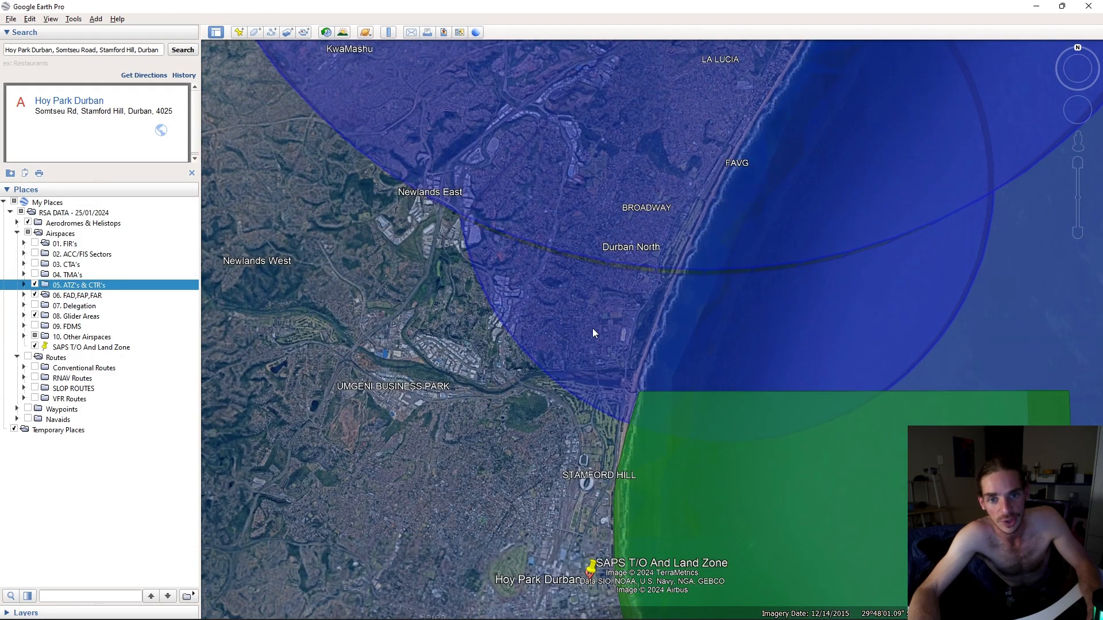
{"action": "scroll", "coordinate": [706, 394], "scroll_direction": "down", "scroll_amount": 1}
{"action": "left_click_drag", "start_coordinate": [730, 501], "coordinate": [719, 463]}
{"action": "left_click_drag", "start_coordinate": [913, 315], "coordinate": [856, 336]}
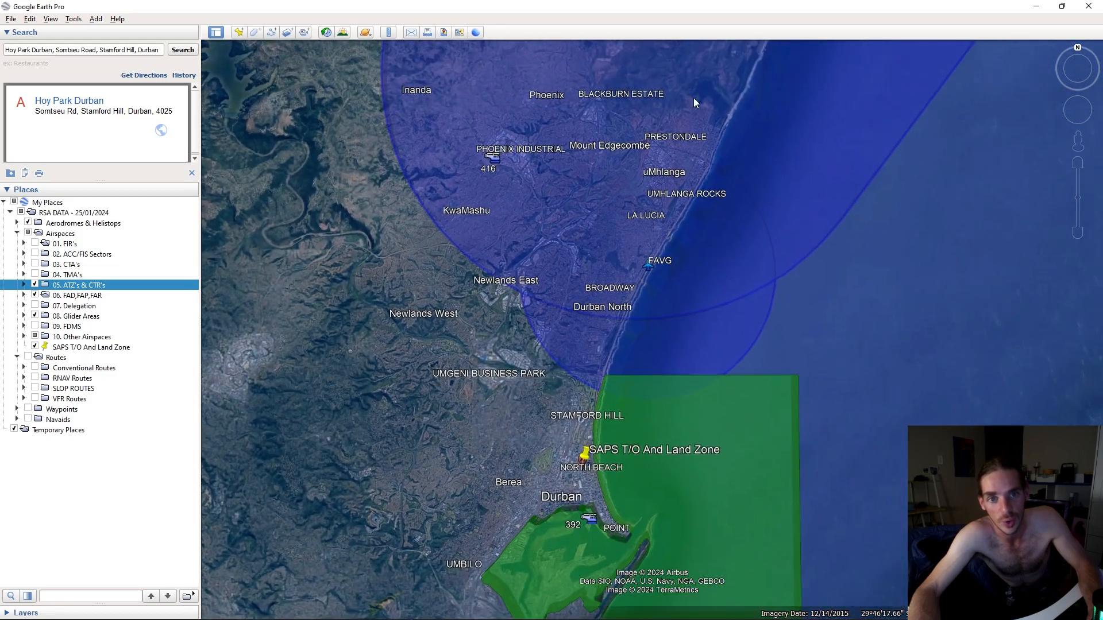
{"action": "left_click", "coordinate": [840, 176]}
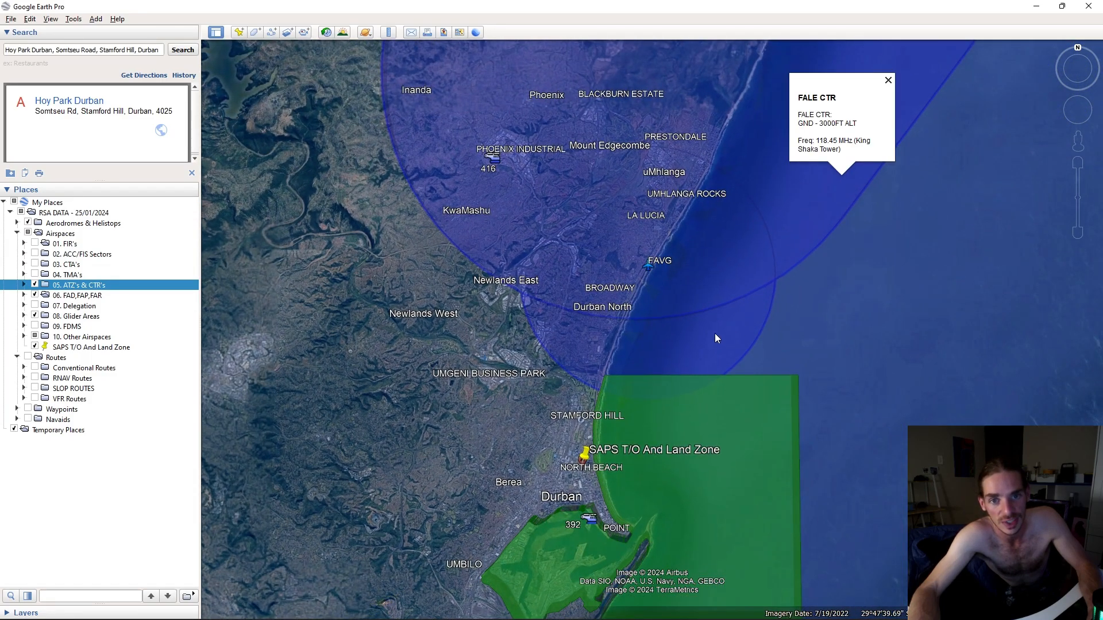
{"action": "left_click", "coordinate": [671, 332]}
{"action": "left_click", "coordinate": [459, 97]}
Examine where the FAVG ATZ meets the Durban Harbour area, viewing its details from overhead and in a tilted view
{"action": "left_click_drag", "start_coordinate": [738, 309], "coordinate": [747, 213]}
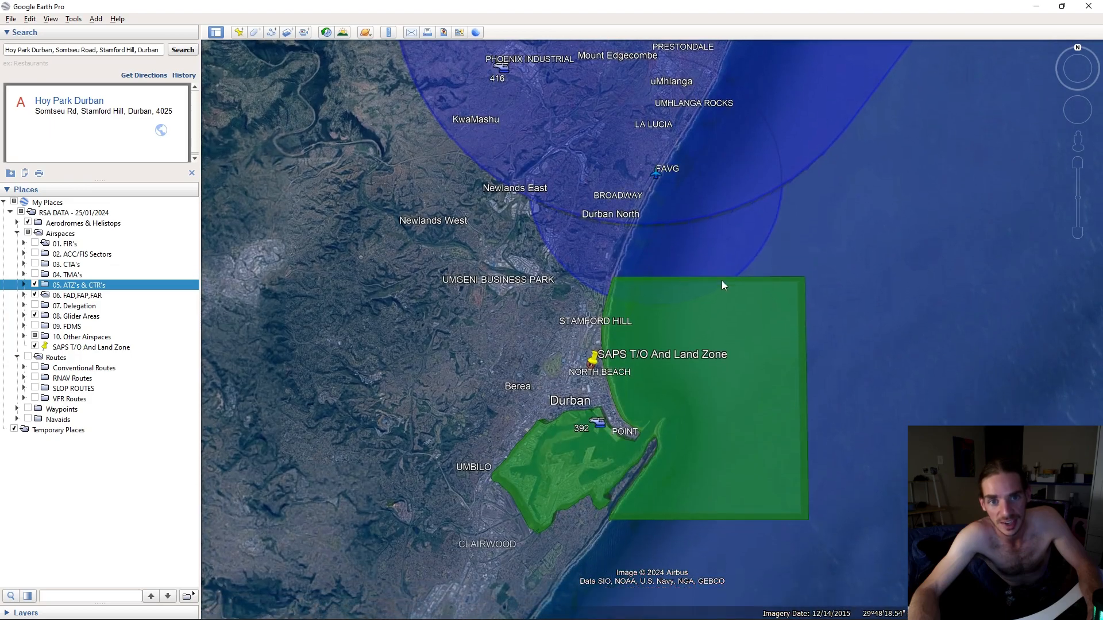
{"action": "left_click_drag", "start_coordinate": [706, 286], "coordinate": [657, 304]}
{"action": "left_click", "coordinate": [648, 316]}
{"action": "left_click", "coordinate": [697, 297]}
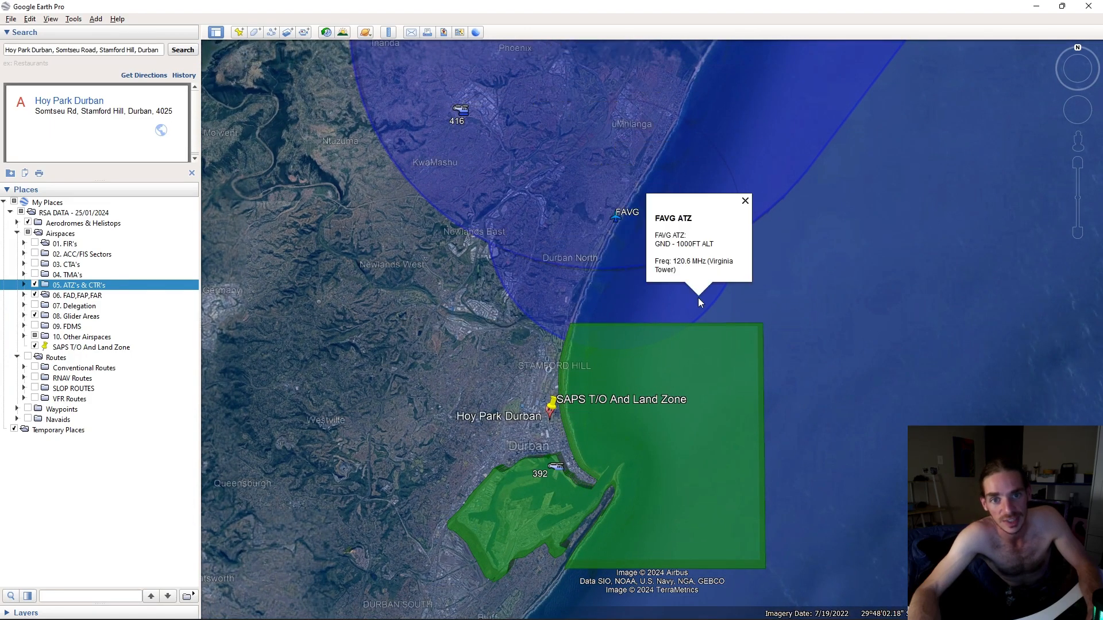
{"action": "mouse_move", "coordinate": [781, 325]}
{"action": "middle_mouse_down"}
{"action": "mouse_move", "coordinate": [504, 585]}
{"action": "mouse_move", "coordinate": [619, 462]}
{"action": "mouse_move", "coordinate": [402, 398]}
{"action": "mouse_move", "coordinate": [471, 232]}
{"action": "middle_mouse_up"}
{"action": "scroll", "coordinate": [554, 333], "scroll_direction": "up", "scroll_amount": 3}
{"action": "left_click_drag", "start_coordinate": [556, 327], "coordinate": [585, 409]}
{"action": "left_click", "coordinate": [580, 411]}
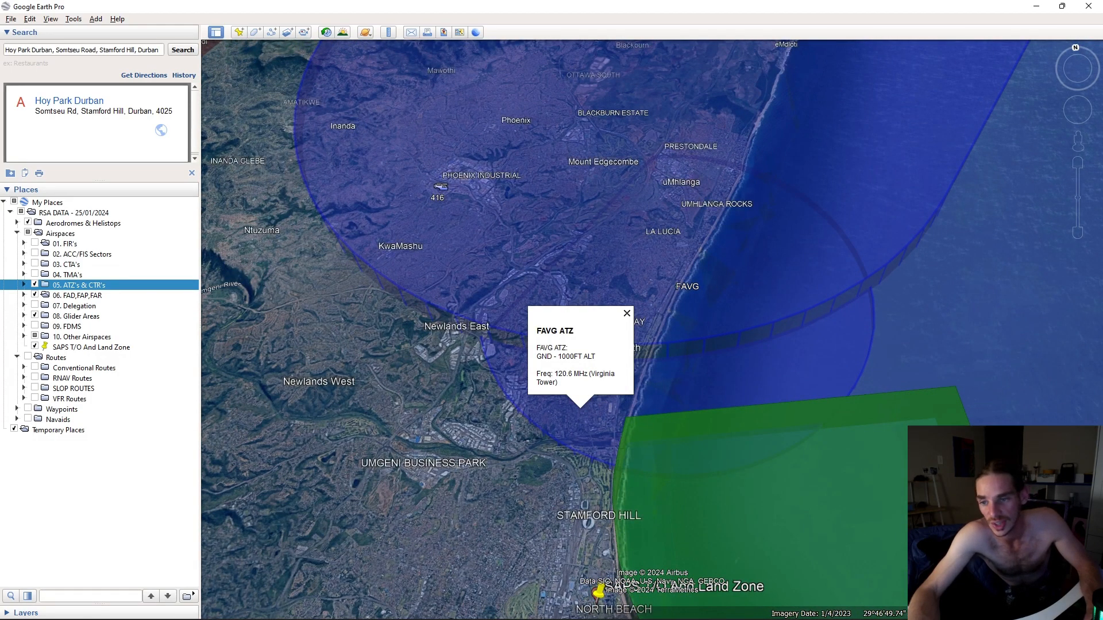
Open the FAVG ATZ details north of Hoy Park and capture them together with the SAPS T/O And Land Zone placemark using Snipping Tool
{"action": "left_click_drag", "start_coordinate": [580, 426], "coordinate": [593, 362]}
{"action": "scroll", "coordinate": [594, 363], "scroll_direction": "down", "scroll_amount": 3}
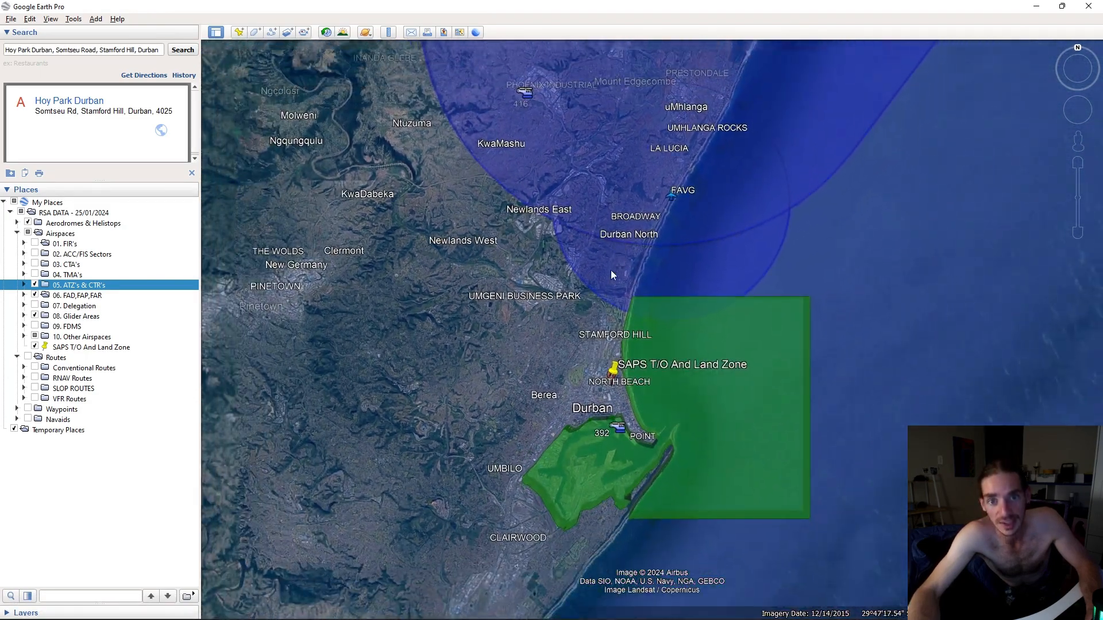
{"action": "left_click", "coordinate": [610, 275]}
{"action": "left_click", "coordinate": [64, 607]}
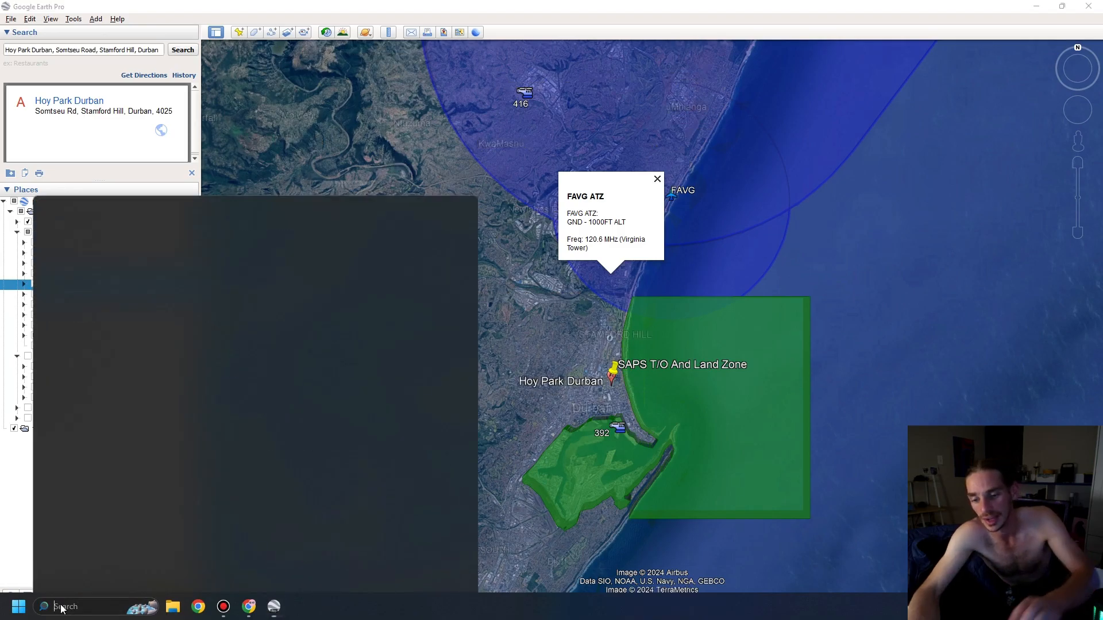
{"action": "type", "text": "snip"}
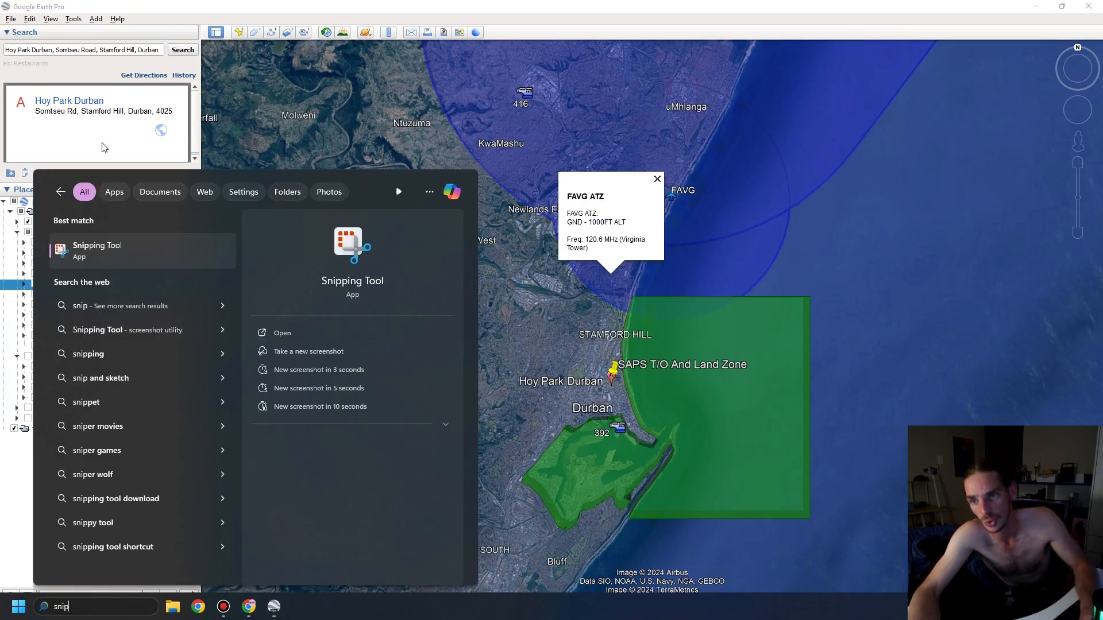
{"action": "key", "text": "Return"}
{"action": "key", "text": "ctrl+n"}
{"action": "left_click_drag", "start_coordinate": [926, 106], "coordinate": [402, 541]}
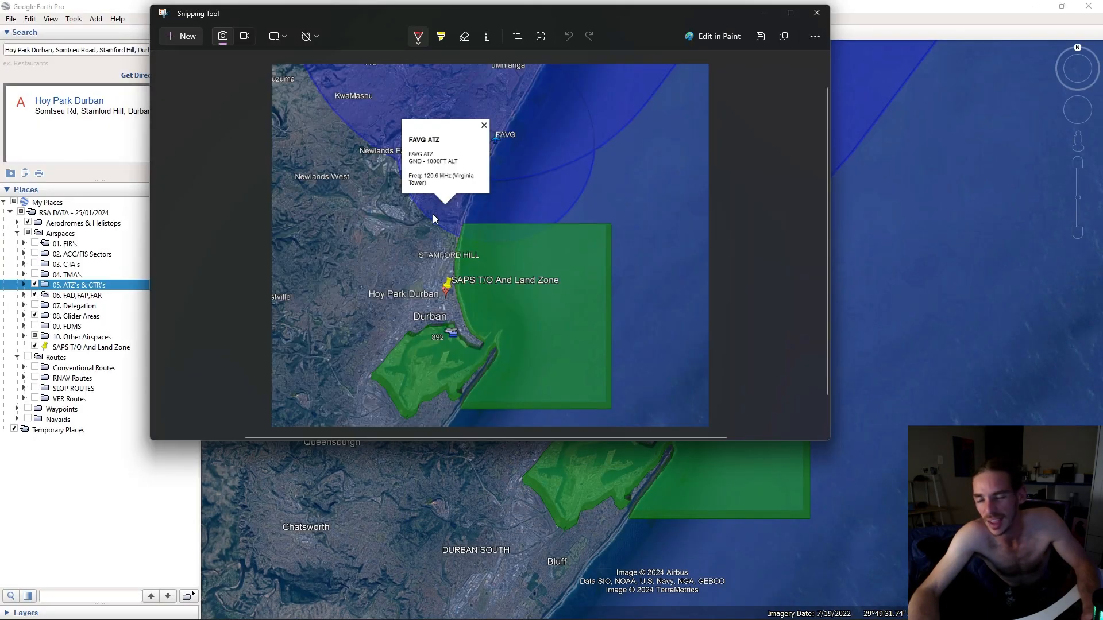
Save the FAVG ATZ snip as a PNG named "FAVG ATZ (Nearest ATZ Aerodorme" and close Snipping Tool
{"action": "left_click", "coordinate": [762, 35]}
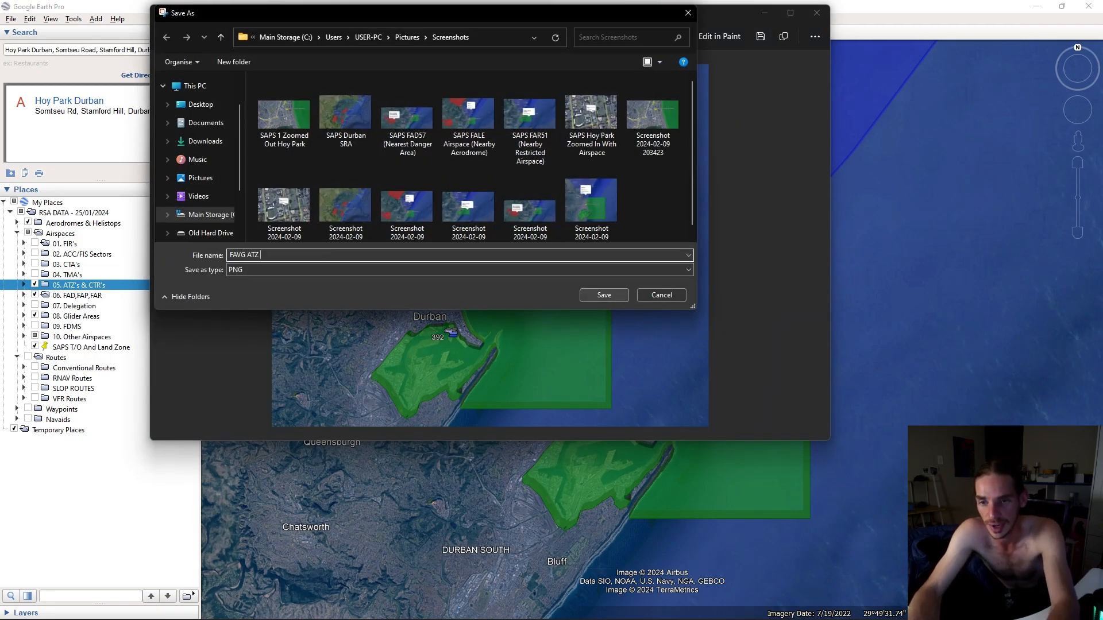
{"action": "type", "text": "FAVG ATZ (Nearest ATZ Aerodorme"}
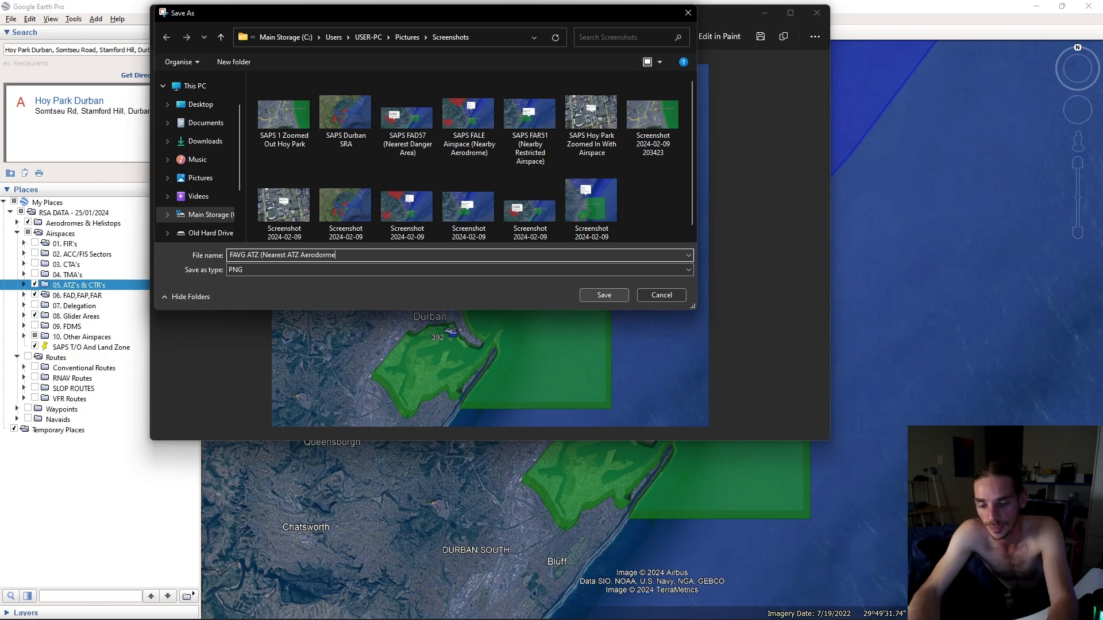
{"action": "left_click", "coordinate": [612, 295]}
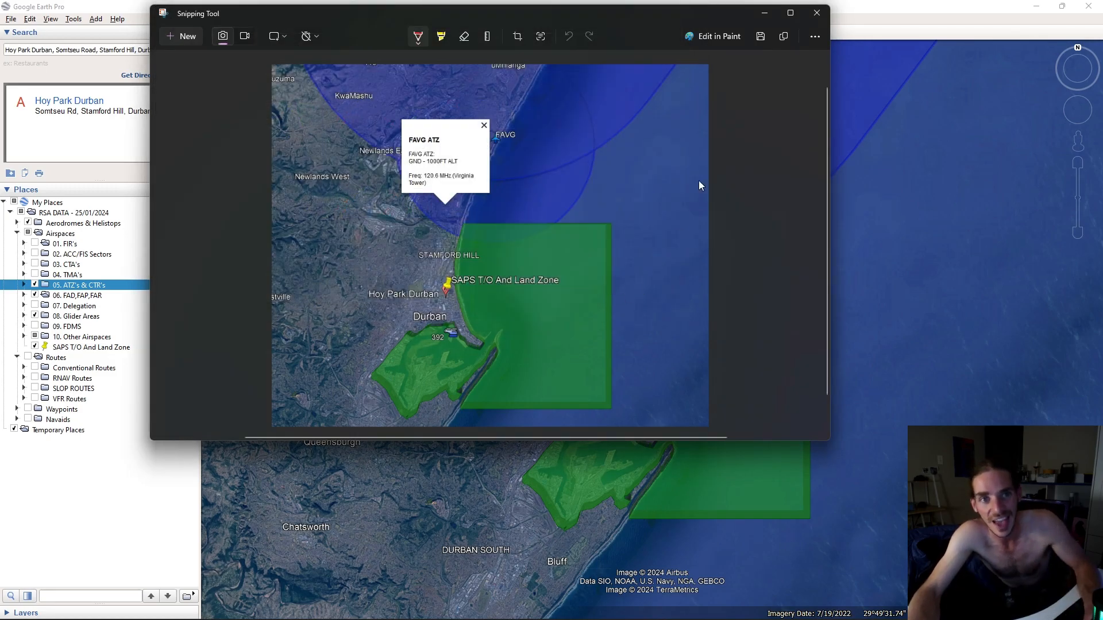
{"action": "left_click", "coordinate": [816, 12]}
{"action": "scroll", "coordinate": [636, 435], "scroll_direction": "up", "scroll_amount": 3}
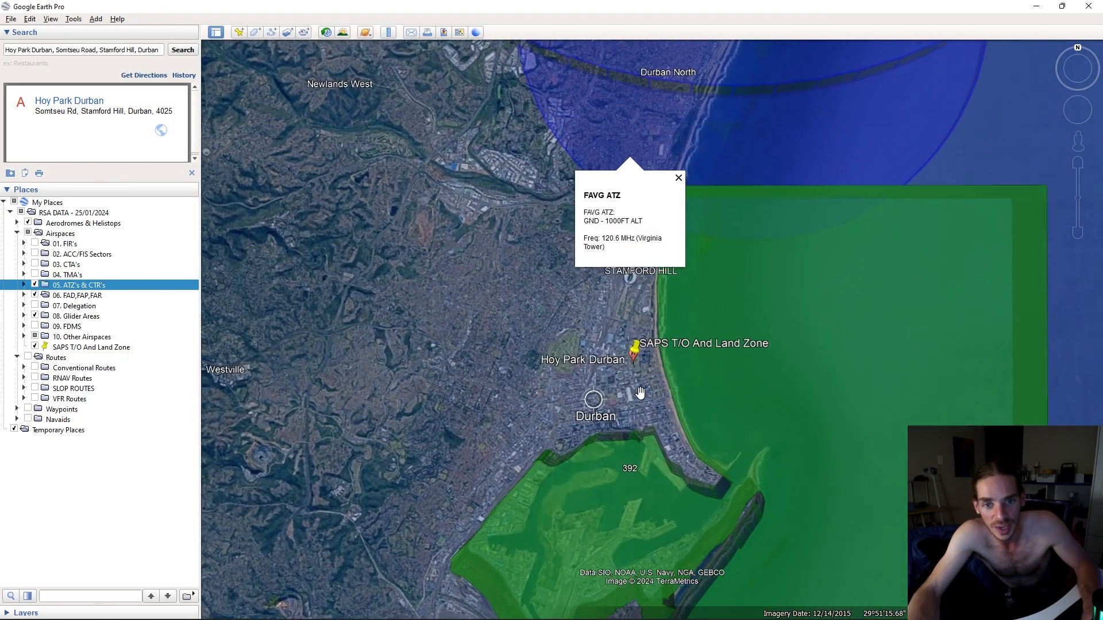
{"action": "scroll", "coordinate": [594, 419], "scroll_direction": "down", "scroll_amount": 3}
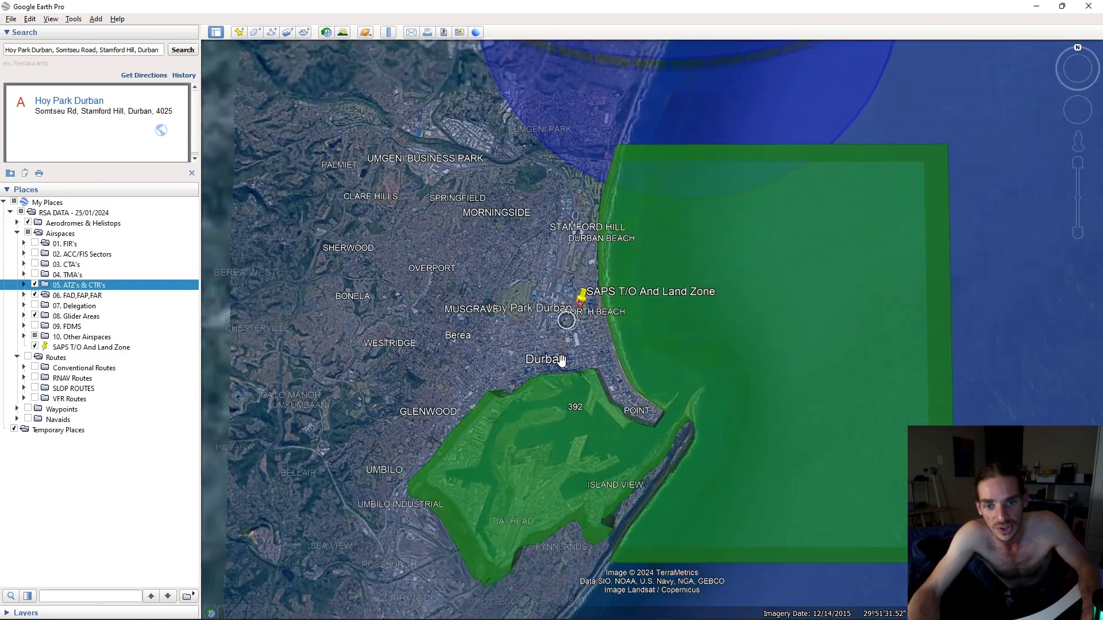
{"action": "scroll", "coordinate": [601, 433], "scroll_direction": "down", "scroll_amount": 3}
{"action": "scroll", "coordinate": [630, 399], "scroll_direction": "up", "scroll_amount": 3}
{"action": "scroll", "coordinate": [612, 394], "scroll_direction": "down", "scroll_amount": 3}
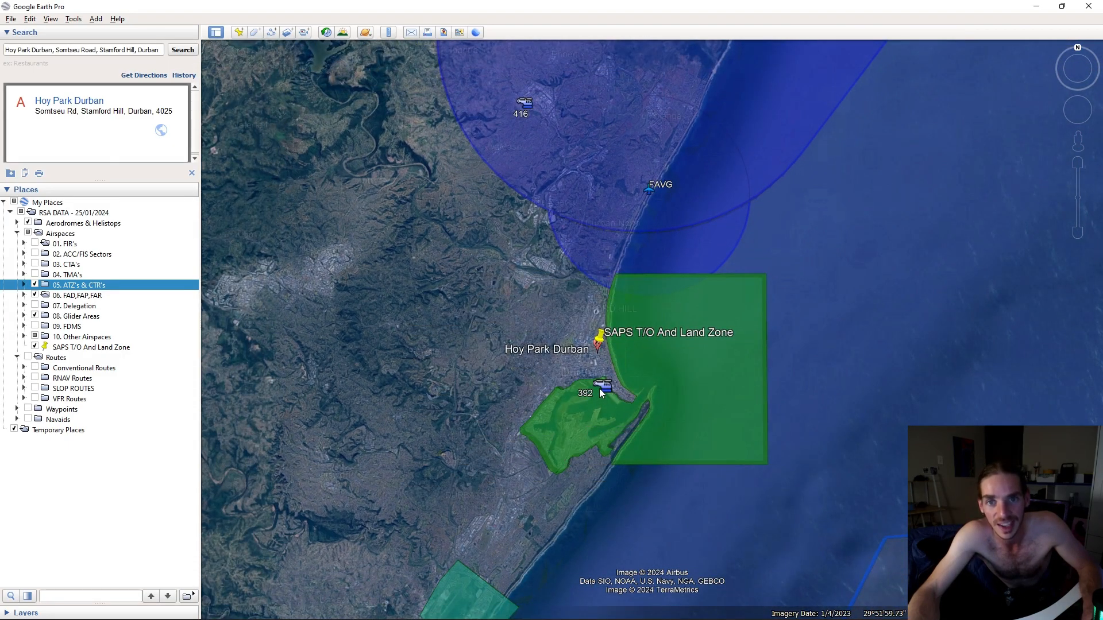
View the details of the FAD58 and FAD56 Durban/Virginia flying areas and the teal FAR50 area on the coast south of Durban
{"action": "scroll", "coordinate": [603, 384], "scroll_direction": "down", "scroll_amount": 3}
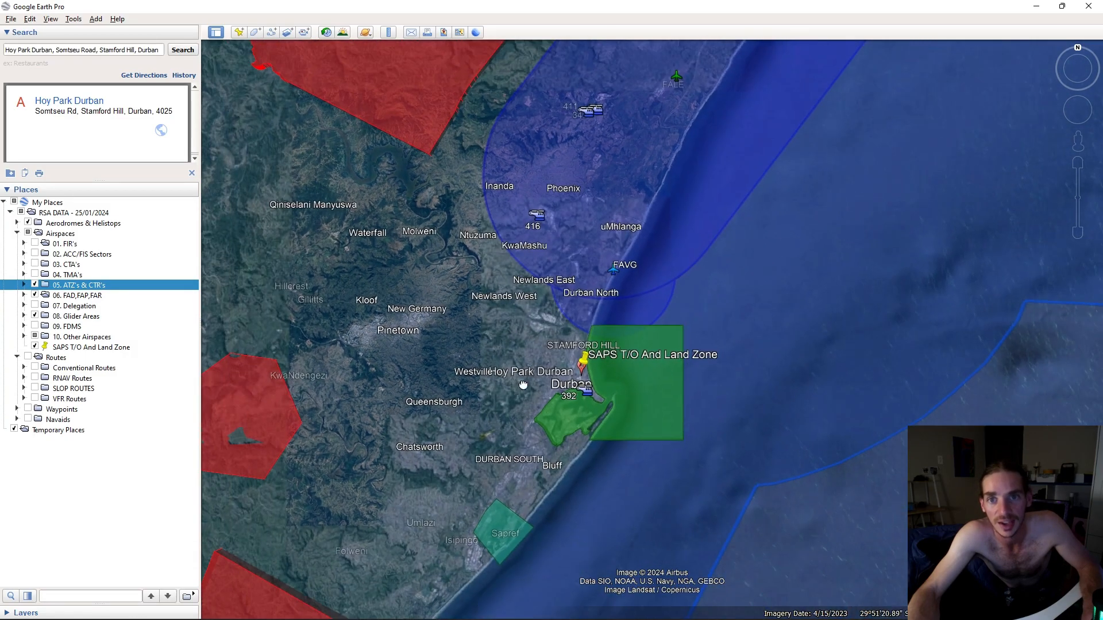
{"action": "left_click_drag", "start_coordinate": [522, 385], "coordinate": [716, 560]}
{"action": "left_click", "coordinate": [614, 227]}
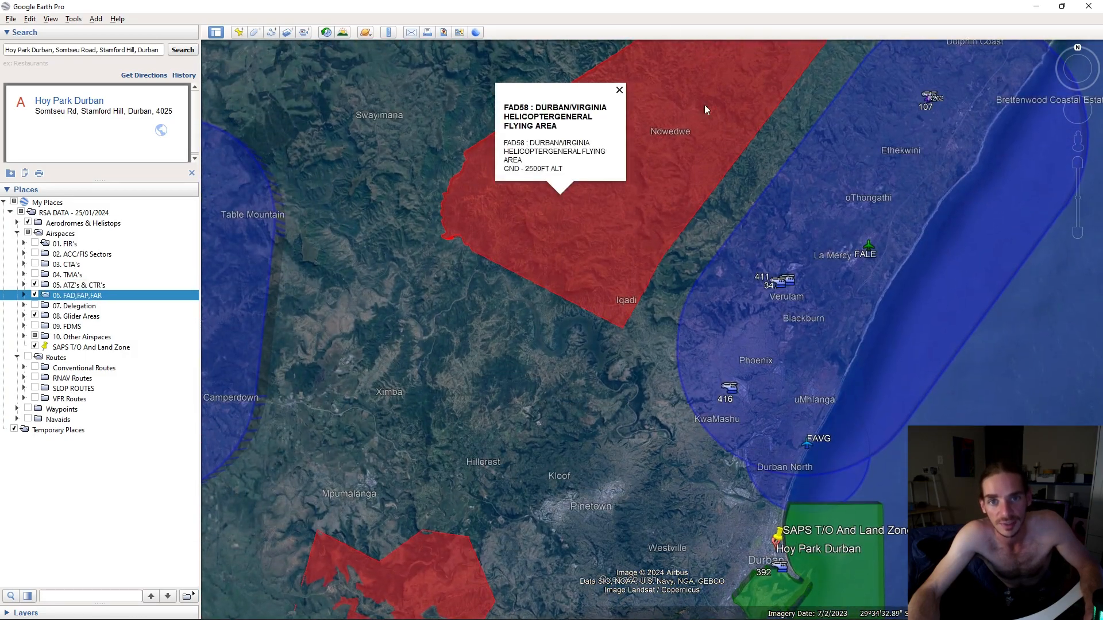
{"action": "left_click_drag", "start_coordinate": [605, 392], "coordinate": [636, 244]}
{"action": "left_click", "coordinate": [472, 427]}
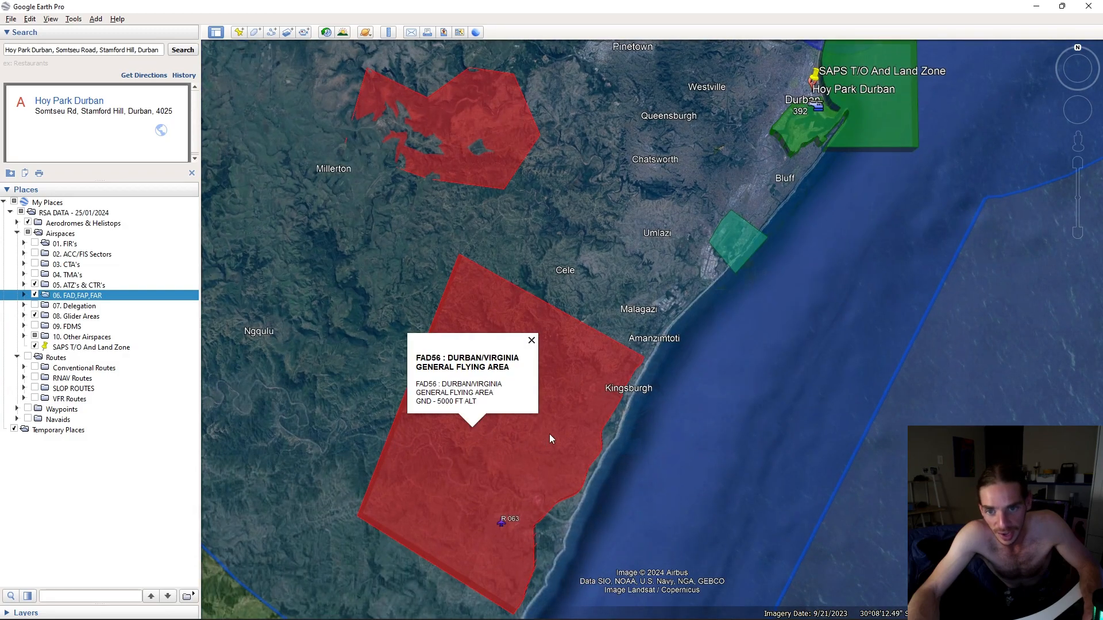
{"action": "left_click", "coordinate": [728, 247]}
{"action": "left_click_drag", "start_coordinate": [717, 257], "coordinate": [664, 320]}
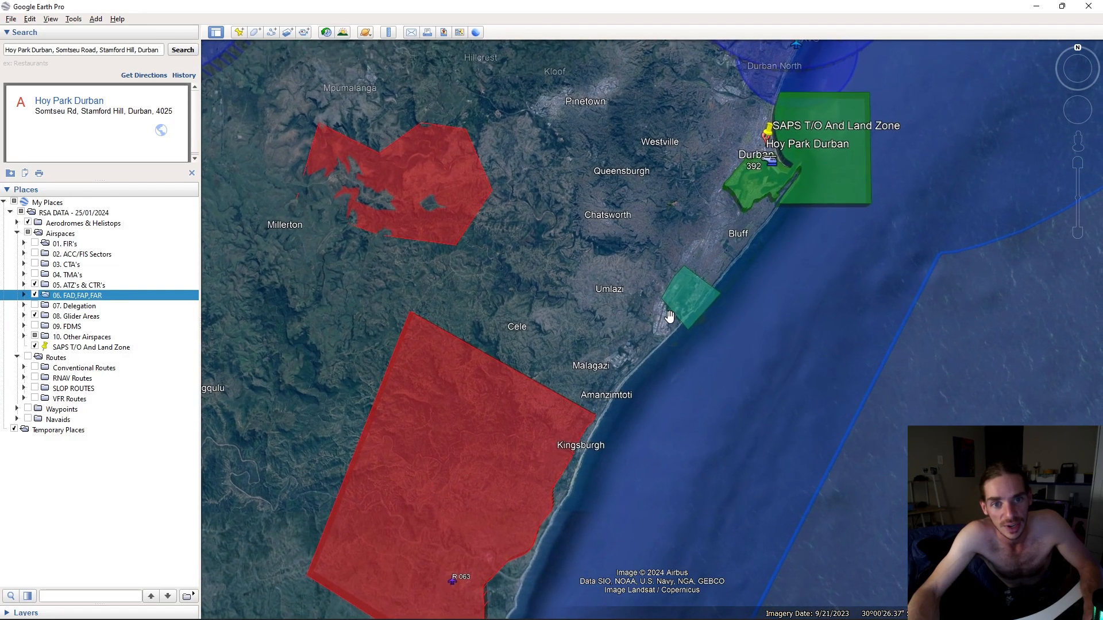
{"action": "left_click", "coordinate": [686, 309]}
{"action": "scroll", "coordinate": [691, 348], "scroll_direction": "down", "scroll_amount": 5}
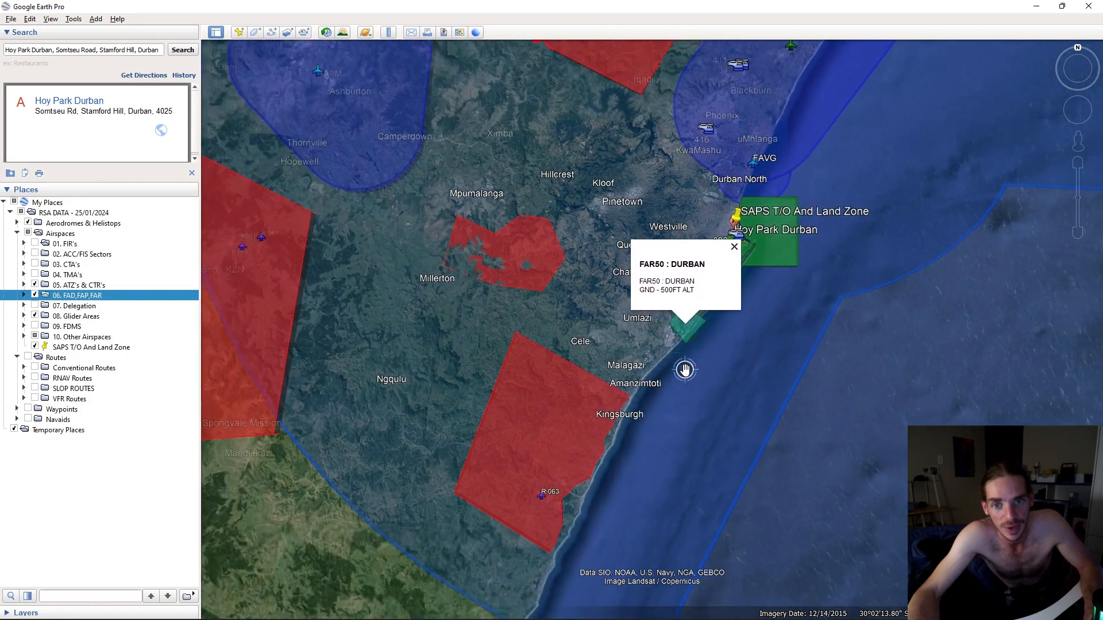
Examine where the SAPS T/O And Land Zone placemark at Hoy Park sits relative to the surrounding green and blue airspaces
{"action": "scroll", "coordinate": [628, 304], "scroll_direction": "up", "scroll_amount": 5}
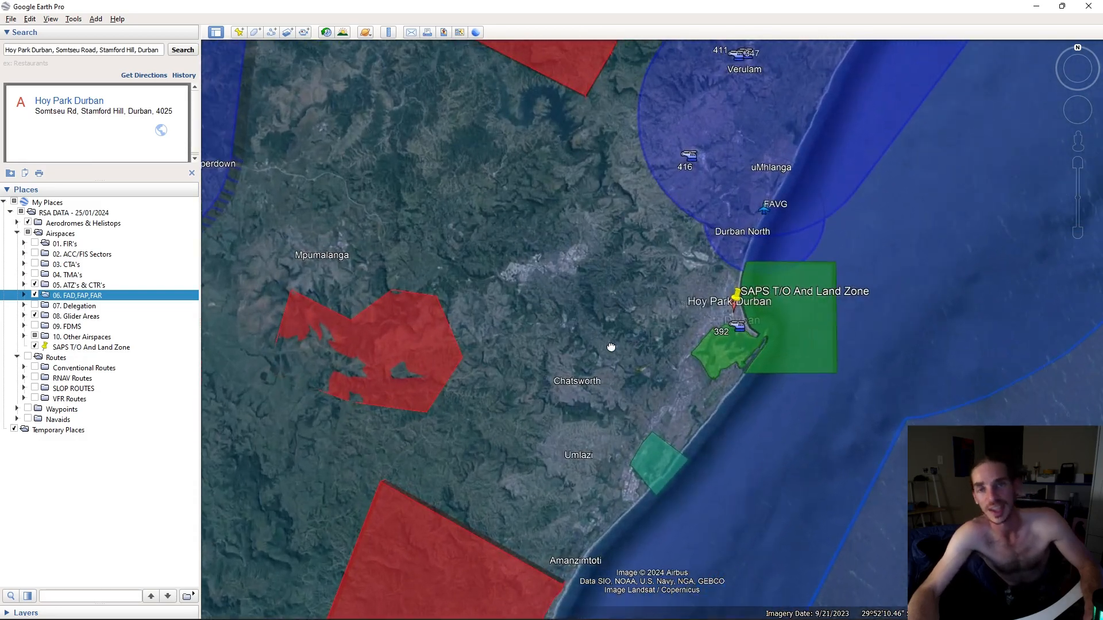
{"action": "scroll", "coordinate": [587, 388], "scroll_direction": "up", "scroll_amount": 2}
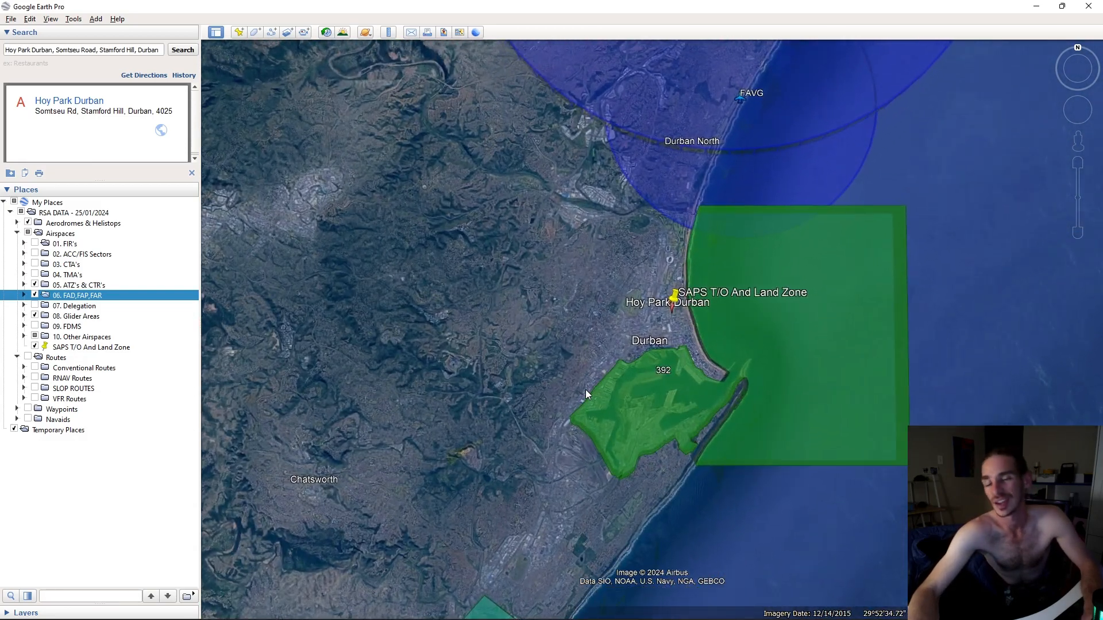
{"action": "scroll", "coordinate": [571, 389], "scroll_direction": "up", "scroll_amount": 2}
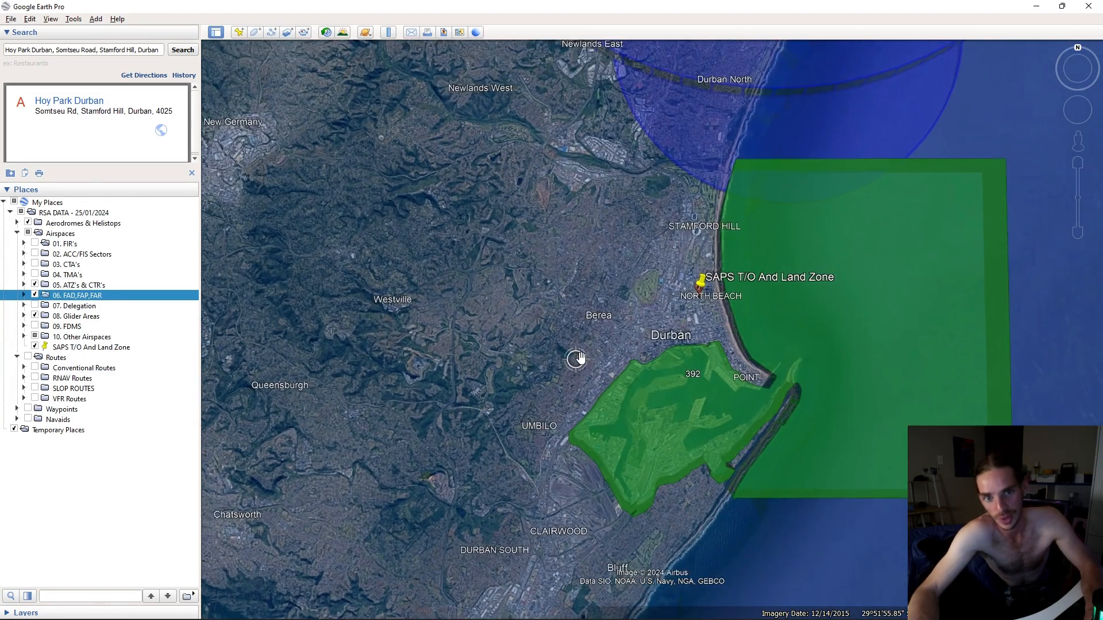
{"action": "scroll", "coordinate": [581, 393], "scroll_direction": "up", "scroll_amount": 2}
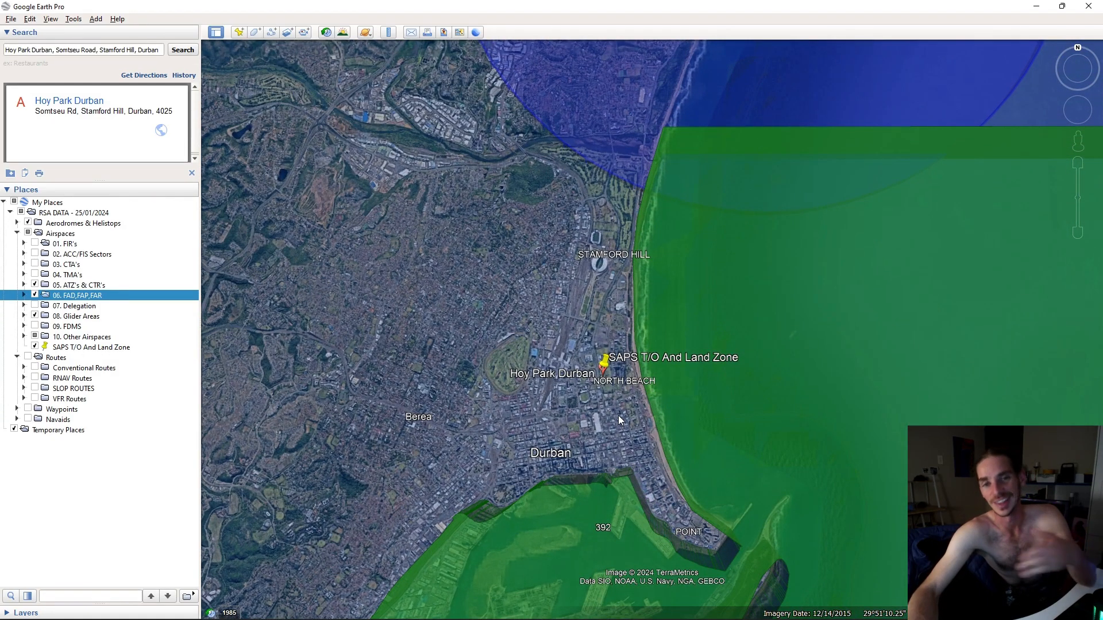
{"action": "scroll", "coordinate": [688, 473], "scroll_direction": "up", "scroll_amount": 1}
{"action": "scroll", "coordinate": [591, 383], "scroll_direction": "up", "scroll_amount": 2}
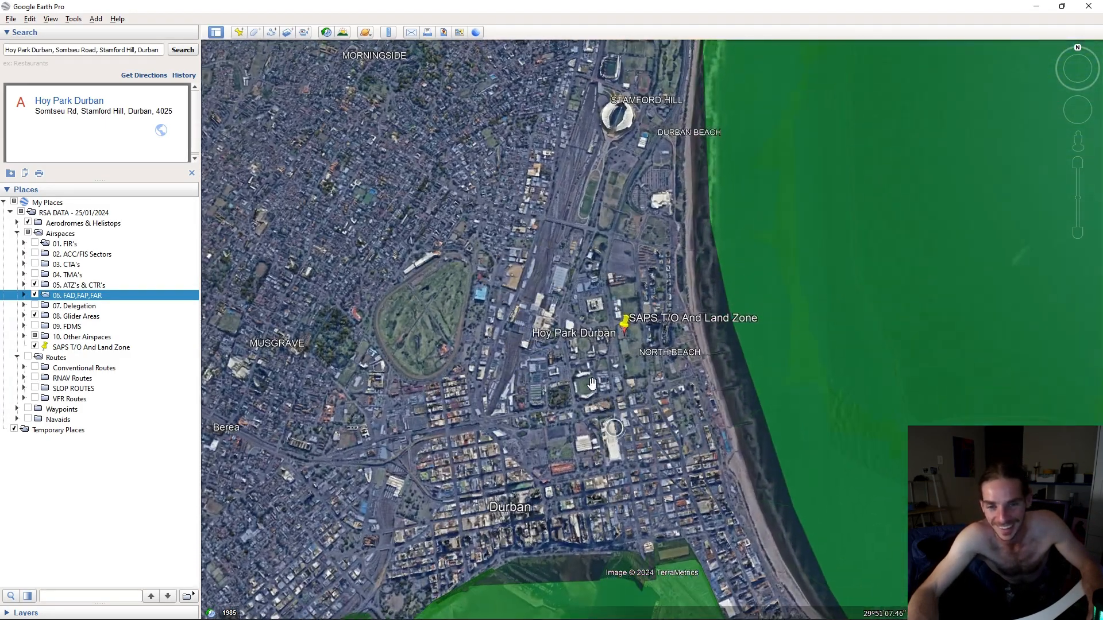
{"action": "left_click_drag", "start_coordinate": [592, 384], "coordinate": [548, 405]}
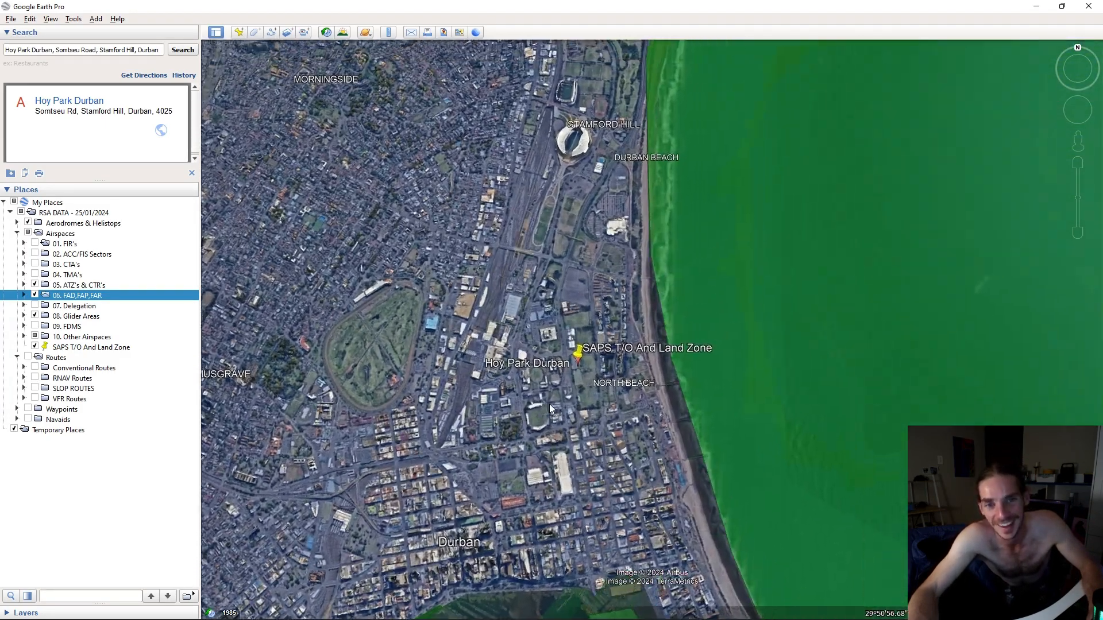
{"action": "scroll", "coordinate": [548, 405], "scroll_direction": "up", "scroll_amount": 2}
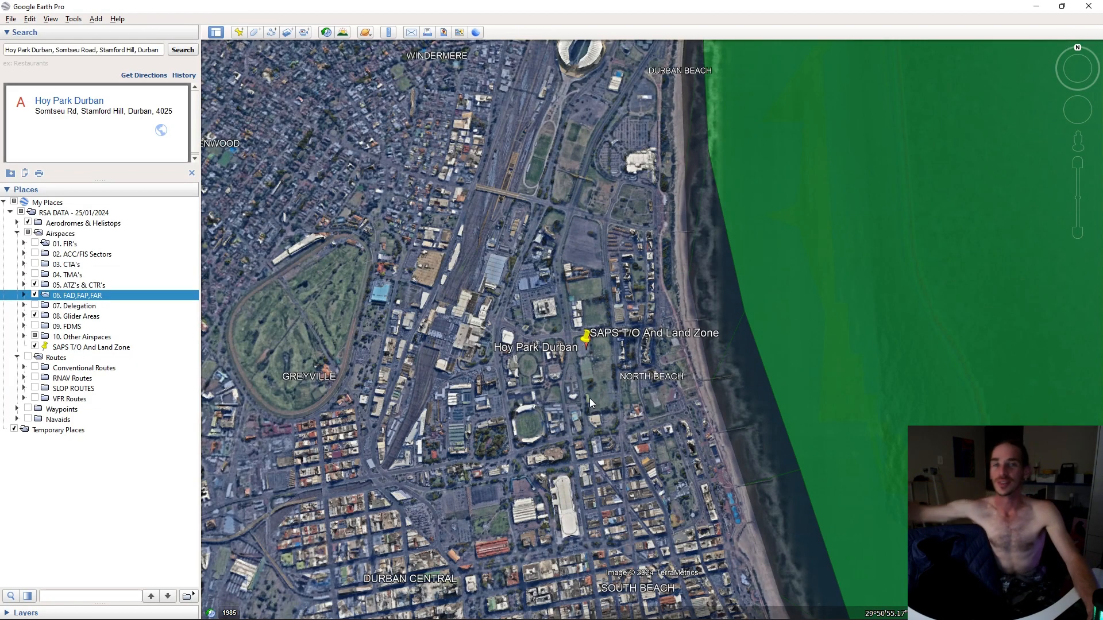
{"action": "left_click_drag", "start_coordinate": [589, 398], "coordinate": [549, 426]}
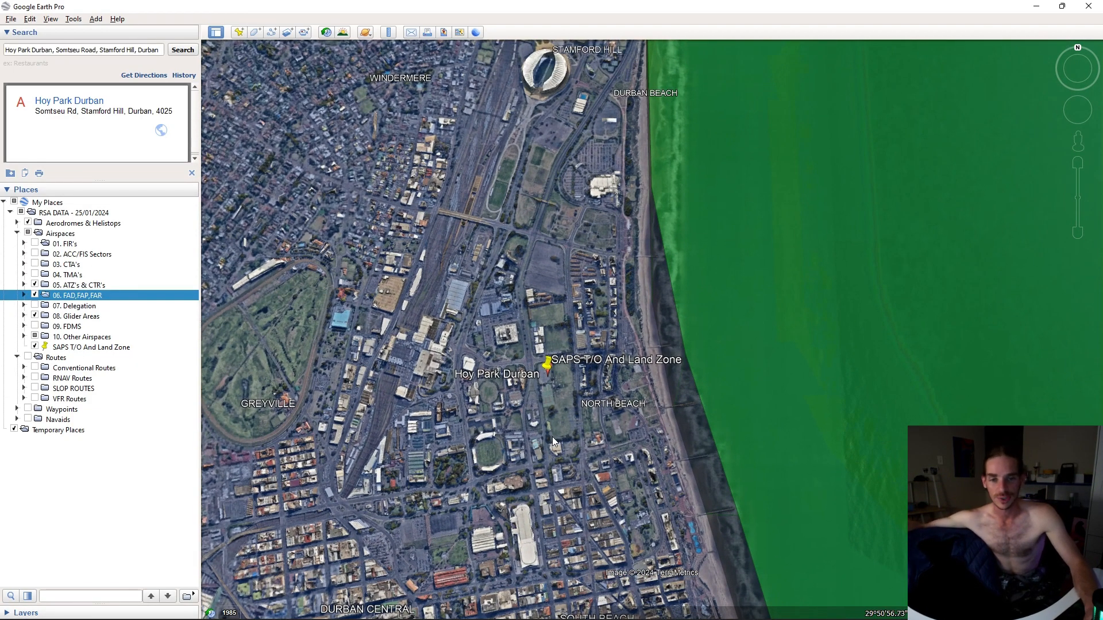
{"action": "scroll", "coordinate": [553, 436], "scroll_direction": "down", "scroll_amount": 4}
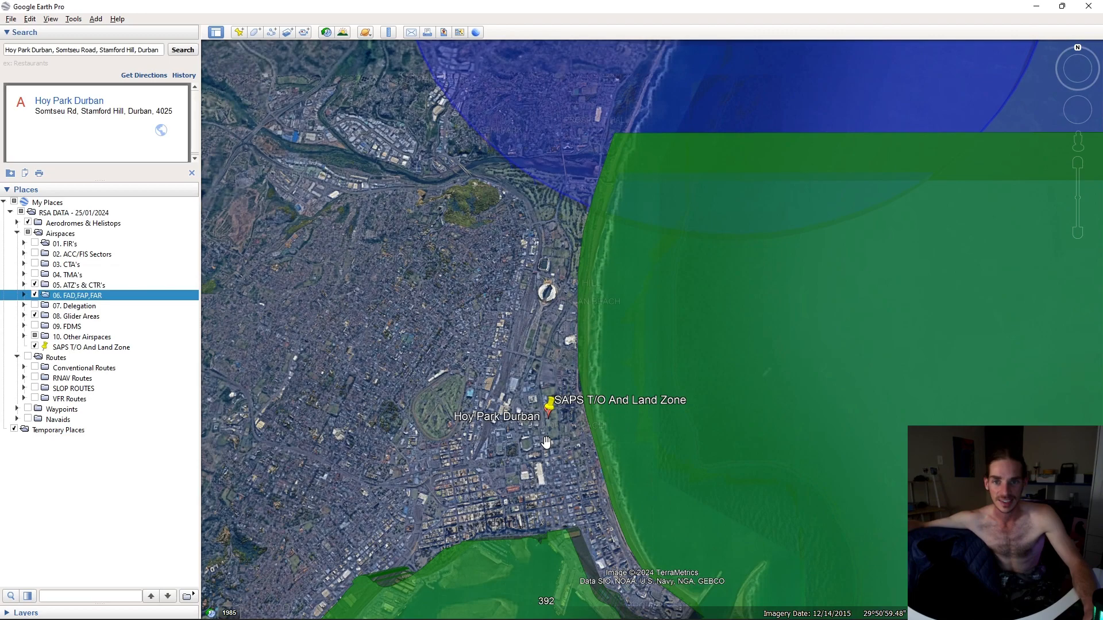
{"action": "left_click_drag", "start_coordinate": [560, 477], "coordinate": [571, 452]}
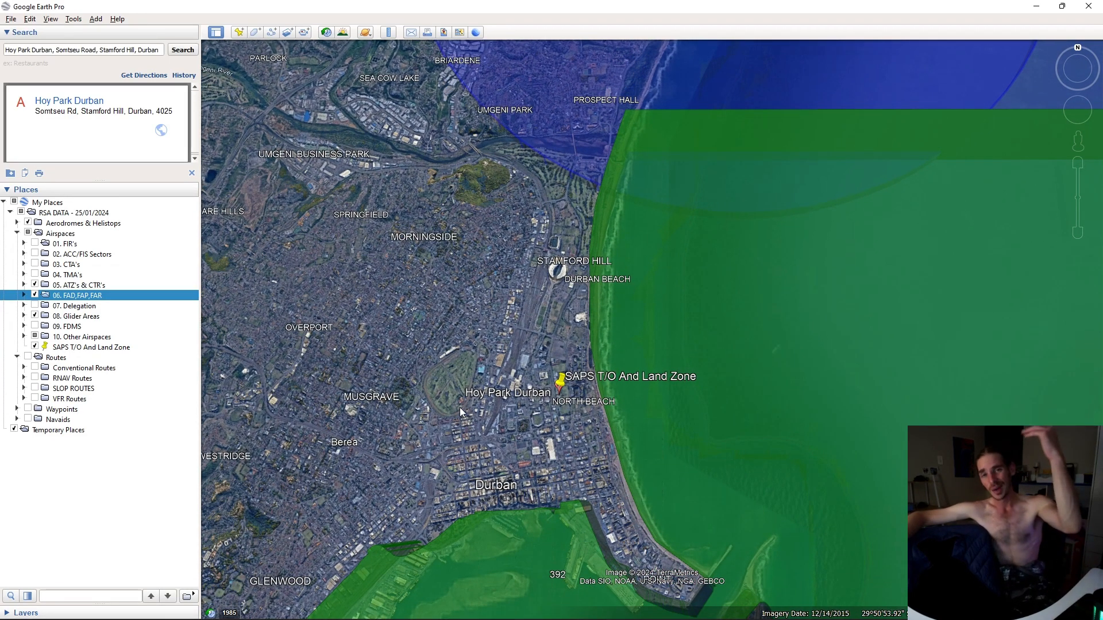
Examine the wider airspace layout around Durban and select the blue FAPM zone over Pietermaritzburg
{"action": "scroll", "coordinate": [459, 408], "scroll_direction": "down", "scroll_amount": 5}
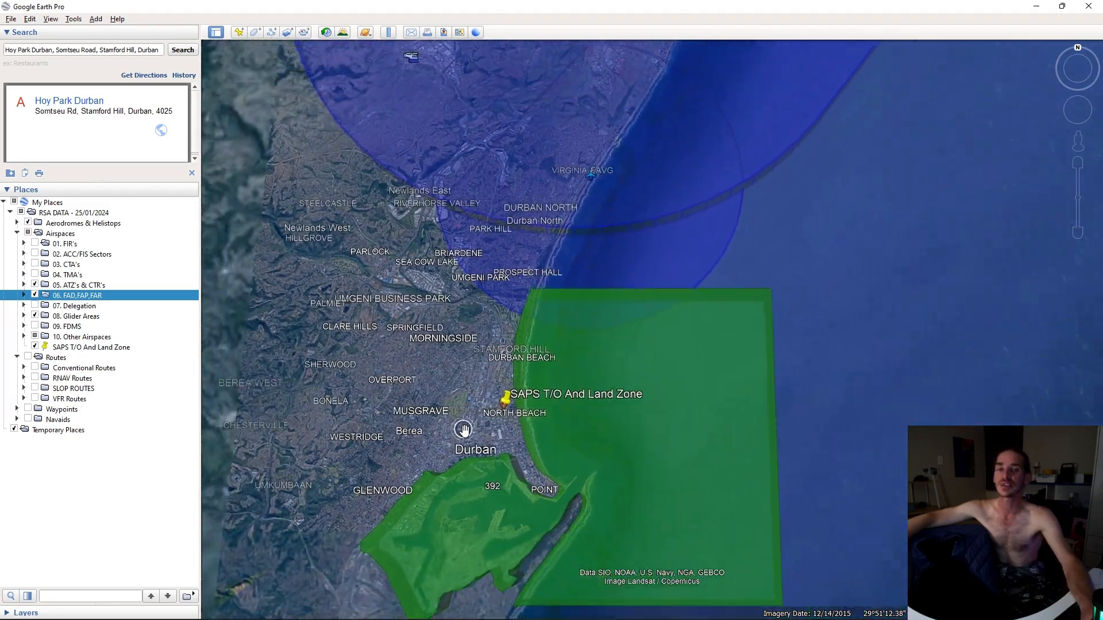
{"action": "scroll", "coordinate": [733, 343], "scroll_direction": "down", "scroll_amount": 4}
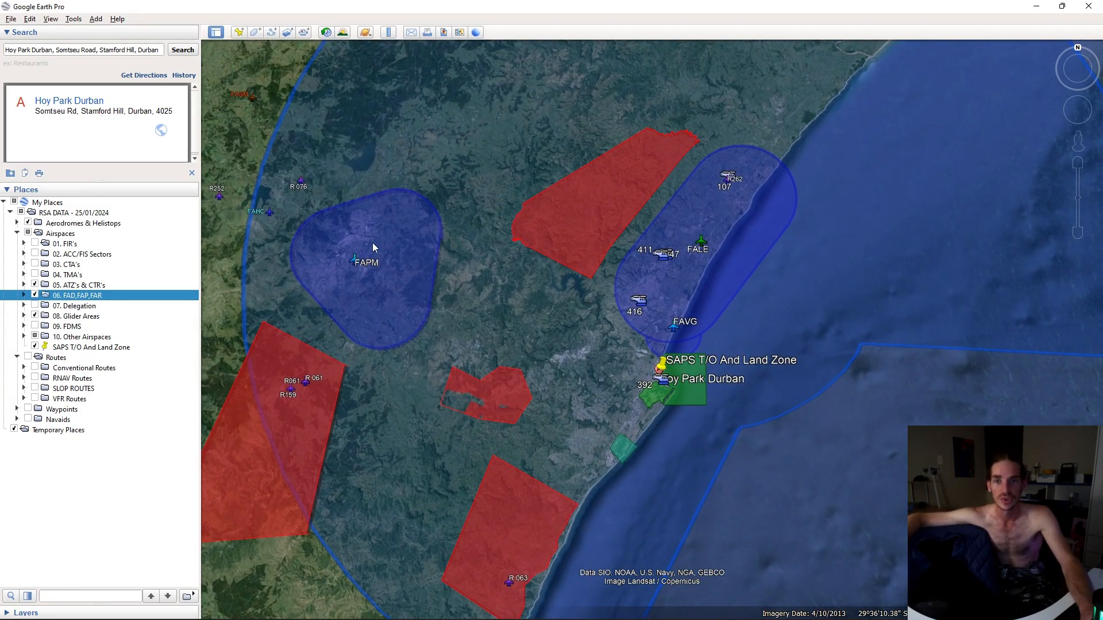
{"action": "left_click", "coordinate": [373, 247]}
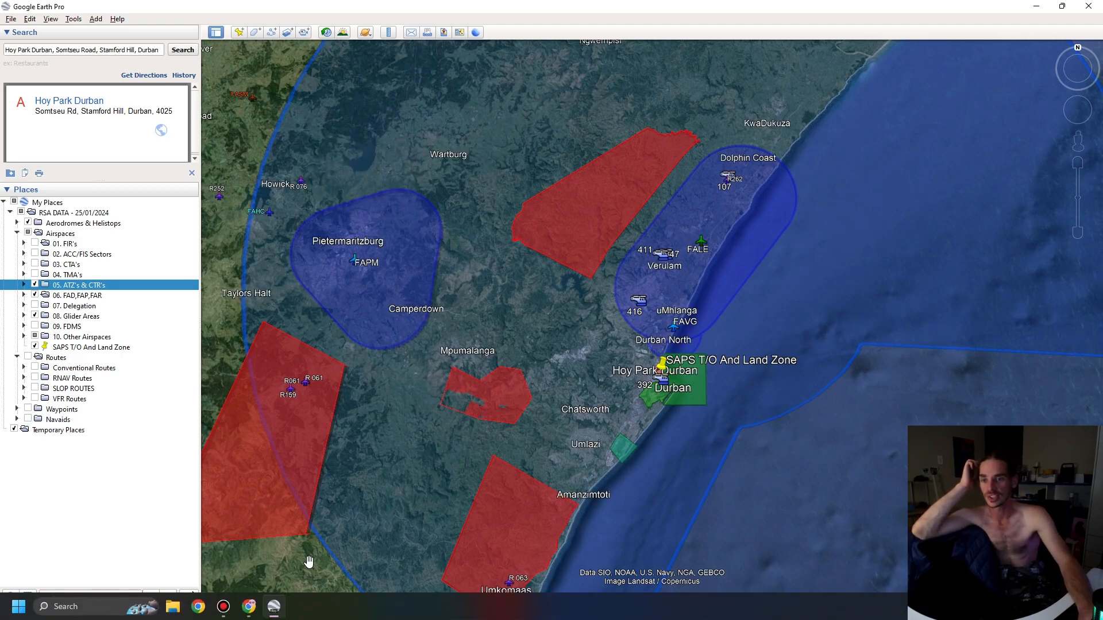
Browse the Desktop folder in File Explorer and clear all windows to show the desktop
{"action": "left_click", "coordinate": [173, 614]}
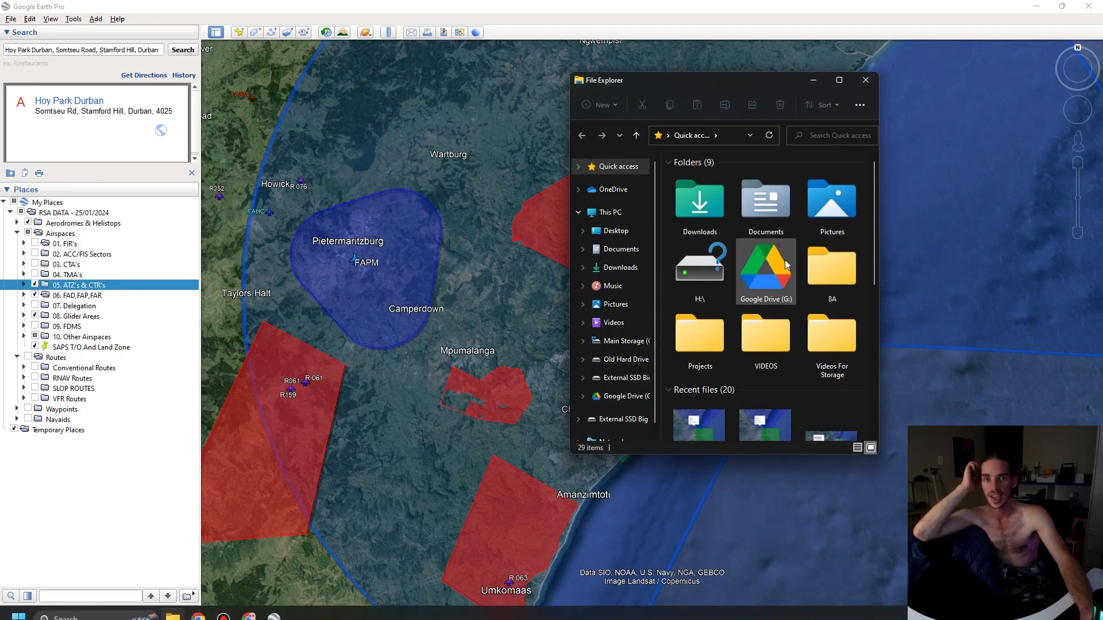
{"action": "left_click", "coordinate": [615, 230]}
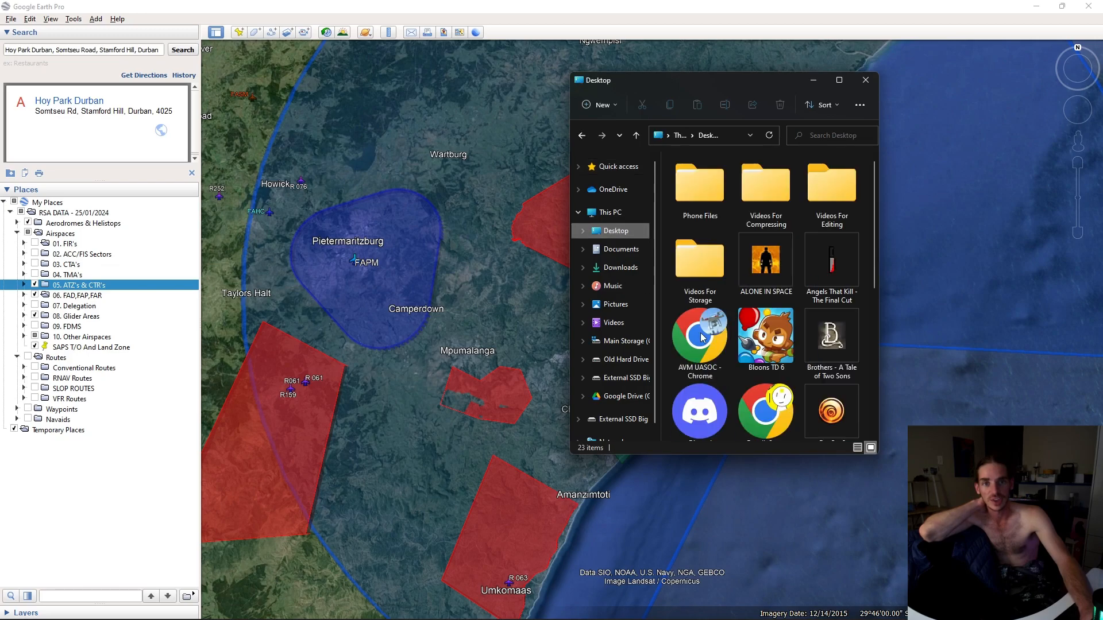
{"action": "scroll", "coordinate": [701, 270], "scroll_direction": "down", "scroll_amount": 3}
{"action": "left_click", "coordinate": [1036, 6]}
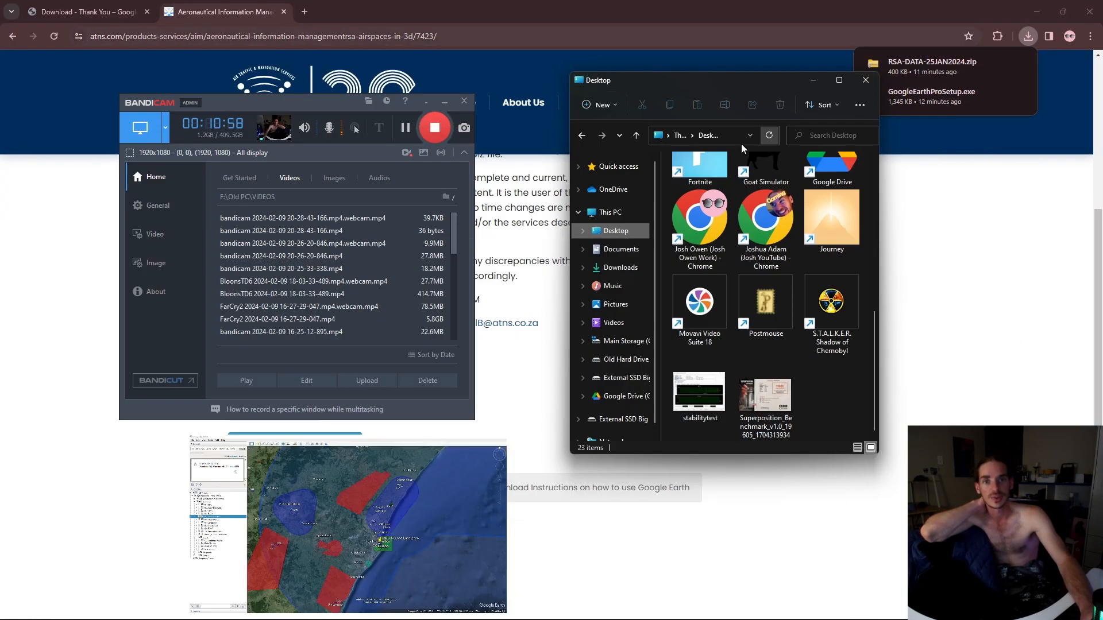
{"action": "key", "text": "super+d"}
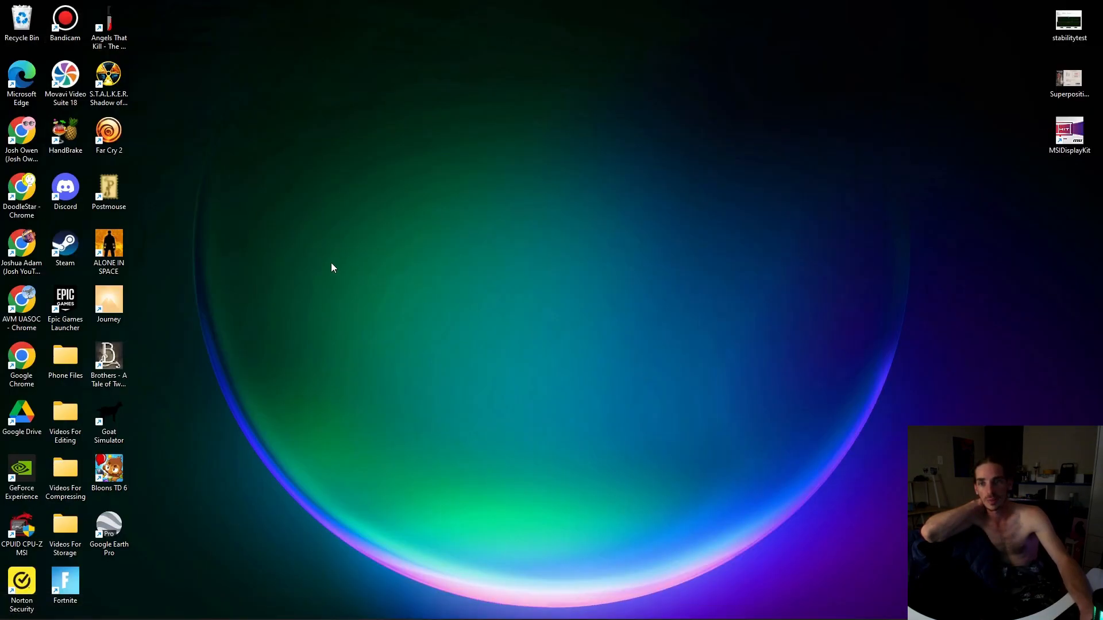
Create a new folder named "Flight Data" on the desktop
{"action": "right_click", "coordinate": [333, 264]}
{"action": "mouse_move", "coordinate": [399, 376]}
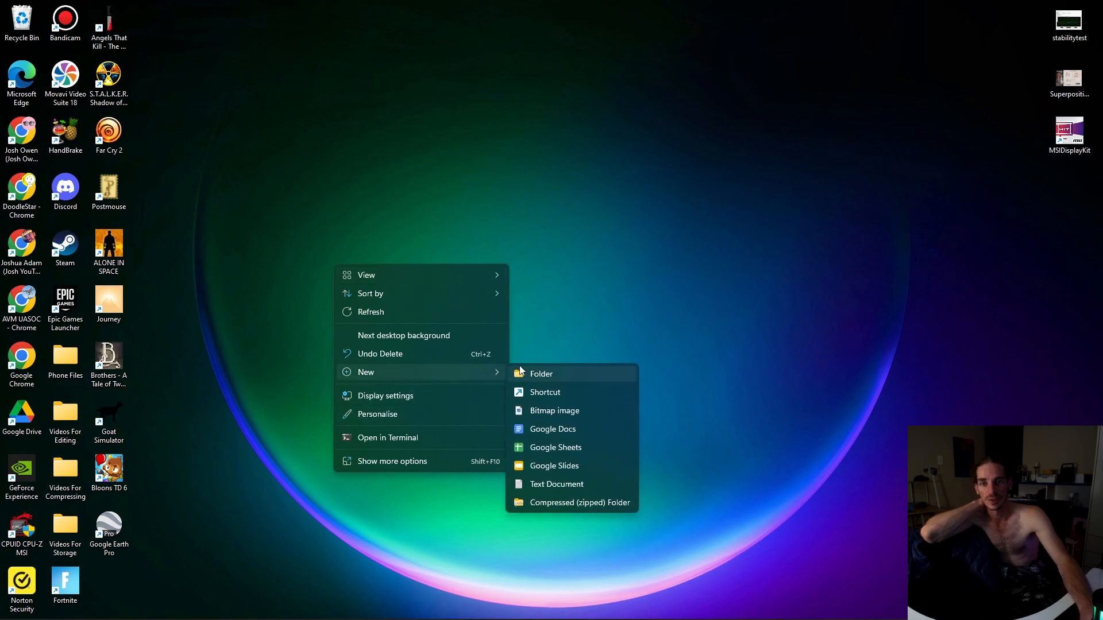
{"action": "left_click", "coordinate": [520, 371]}
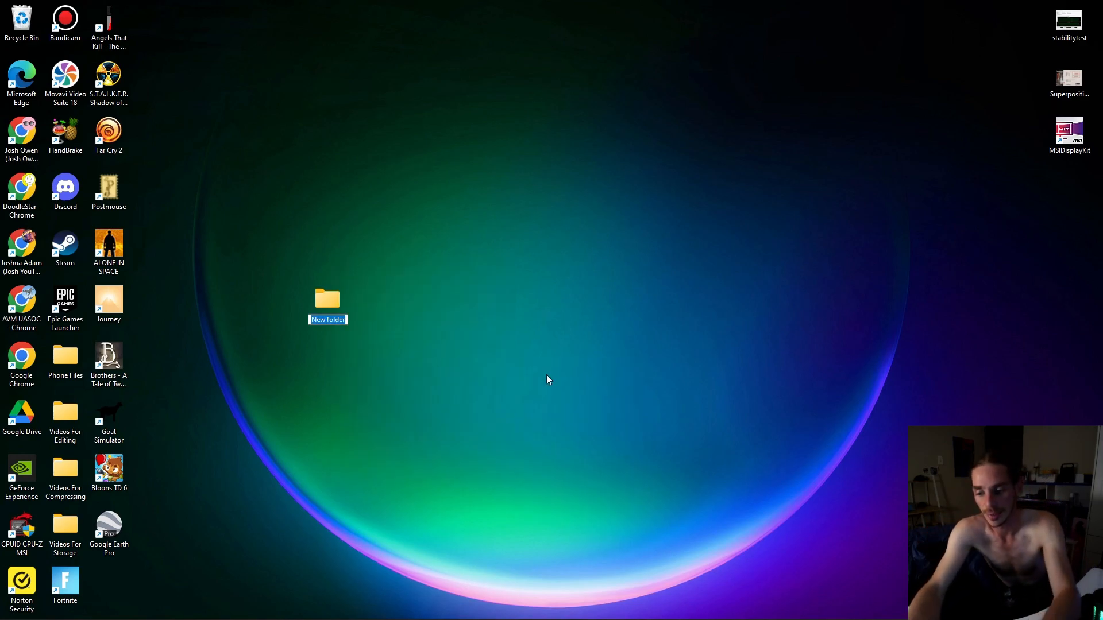
{"action": "type", "text": "Flight Data"}
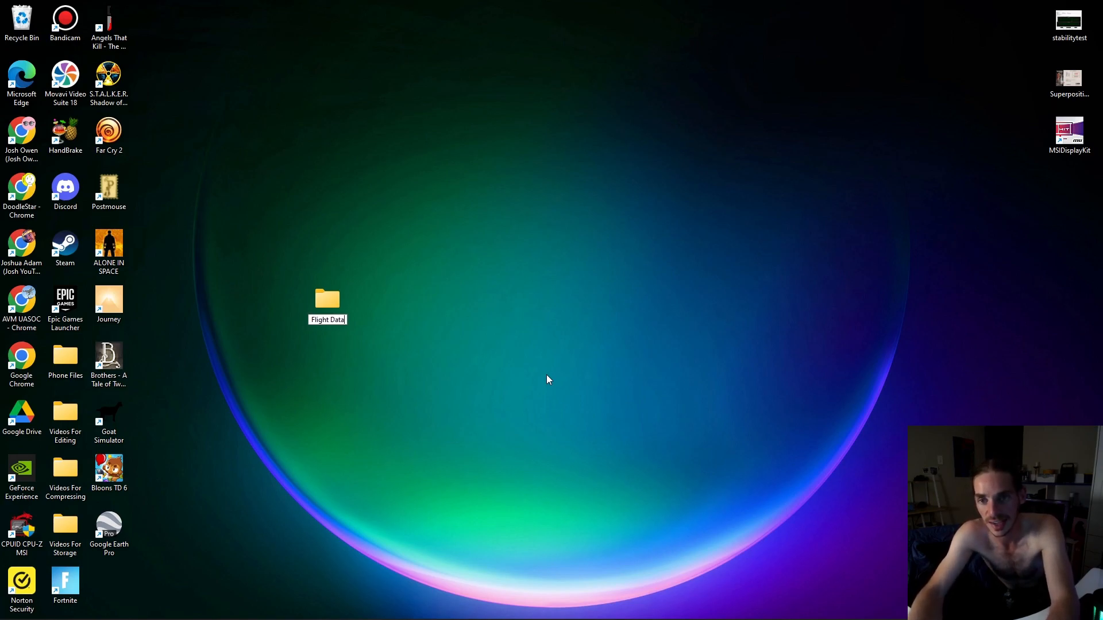
{"action": "key", "text": "Return"}
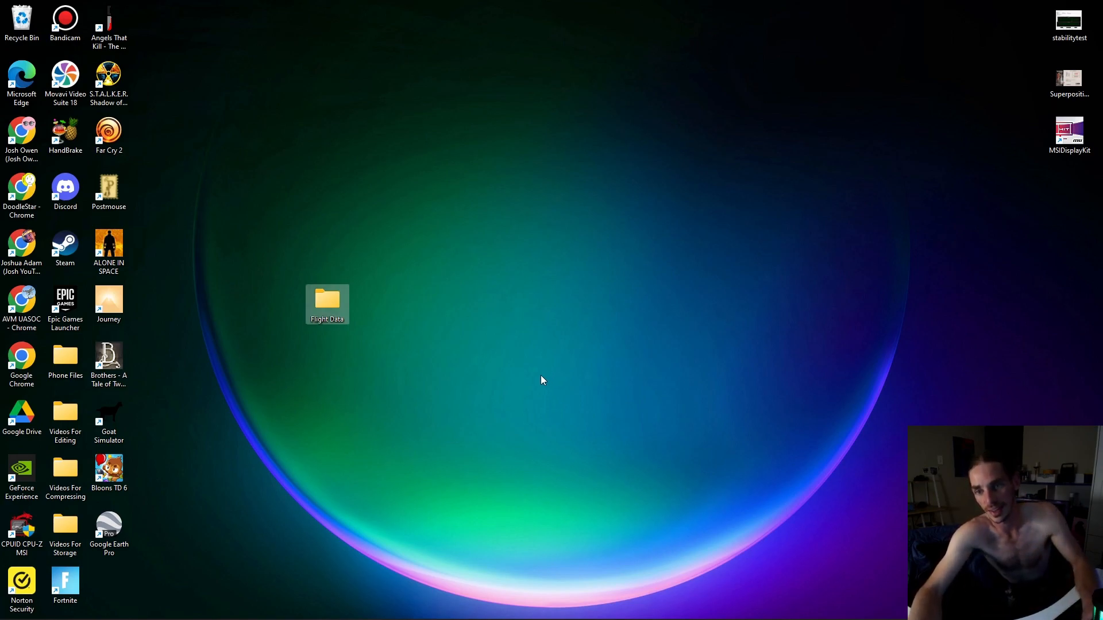
Open the Flight Data folder and check the Downloads folder in the same File Explorer window
{"action": "double_click", "coordinate": [330, 307]}
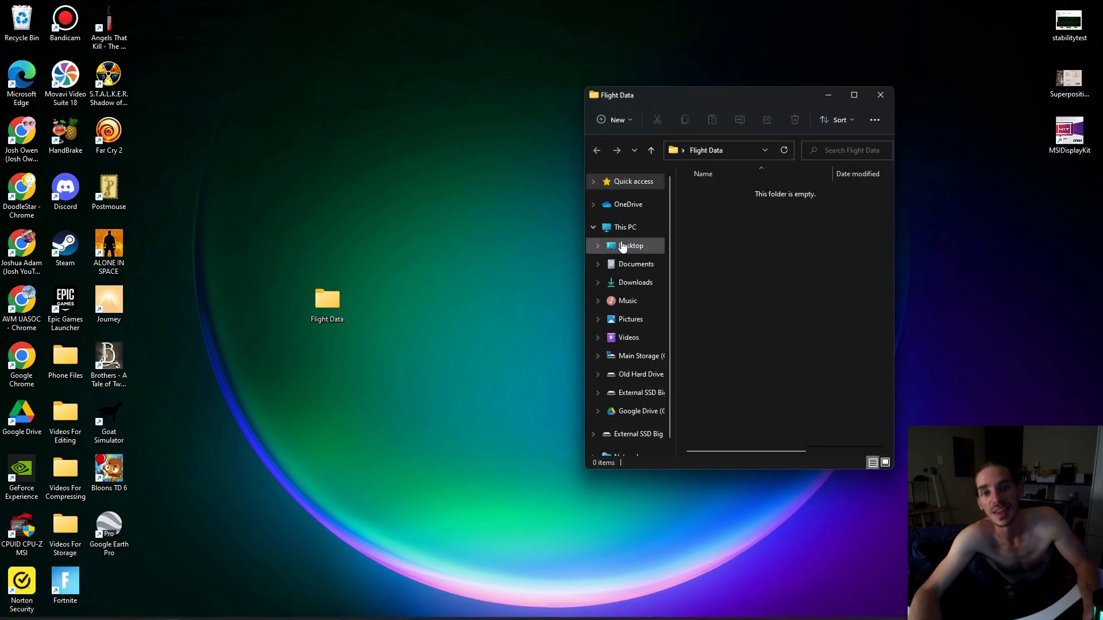
{"action": "left_click", "coordinate": [632, 282]}
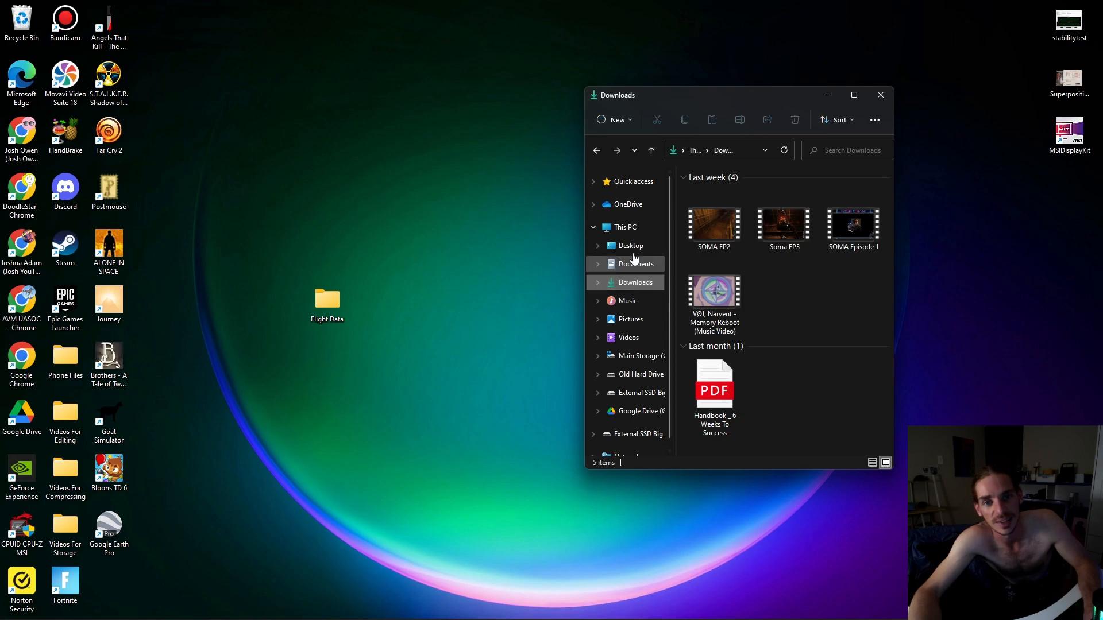
Open Snipping Tool and capture a sample snip of an empty desktop area next to the Flight Data folder
{"action": "left_click", "coordinate": [100, 608]}
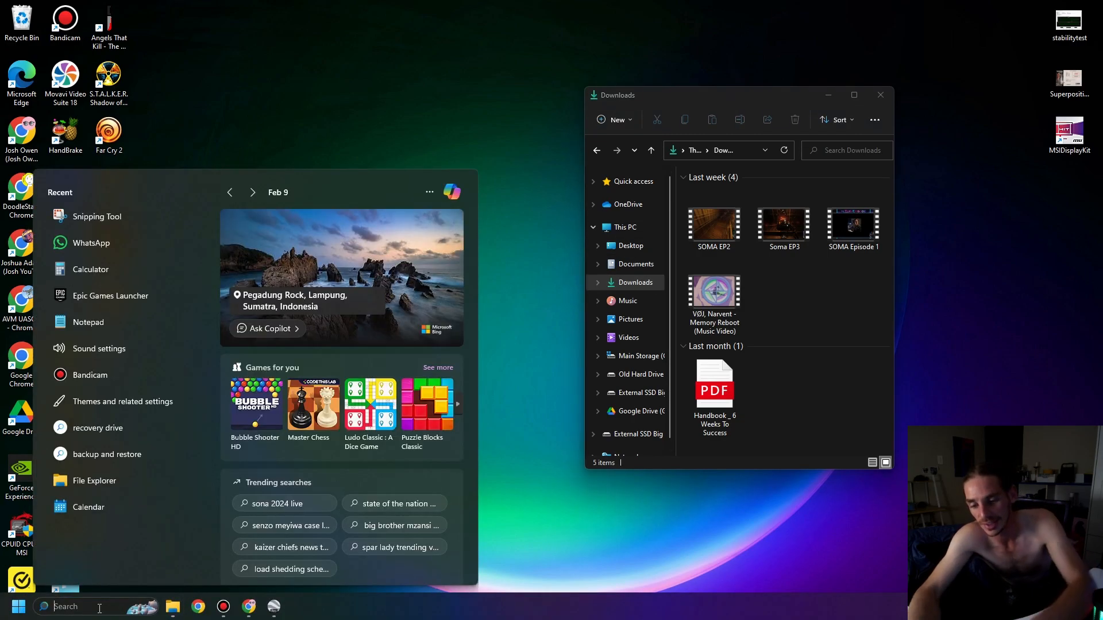
{"action": "type", "text": "snip"}
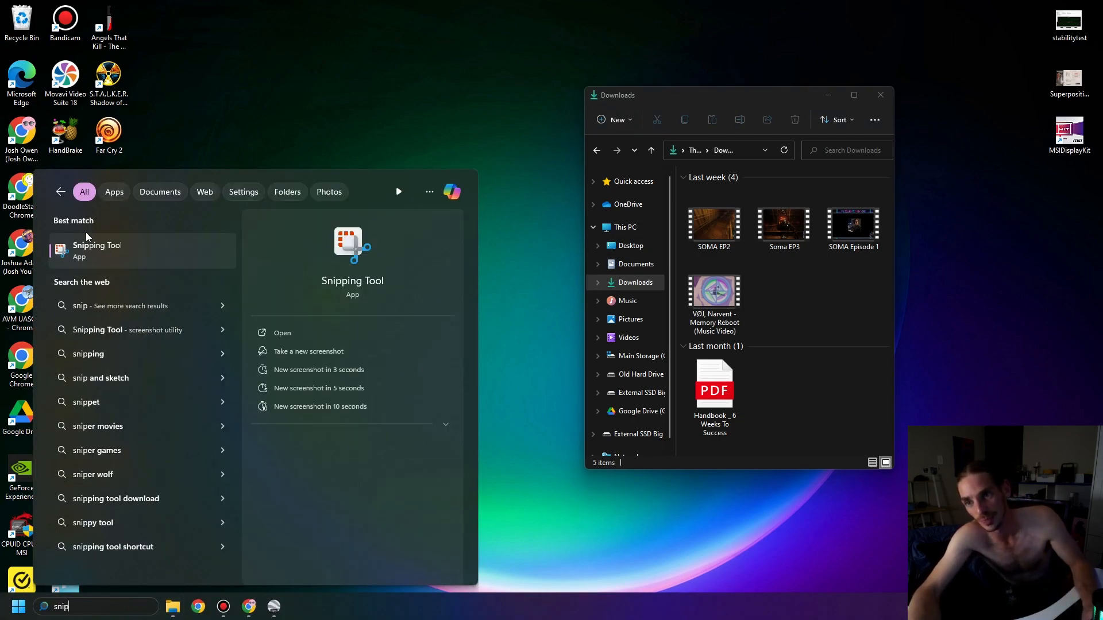
{"action": "left_click", "coordinate": [119, 243]}
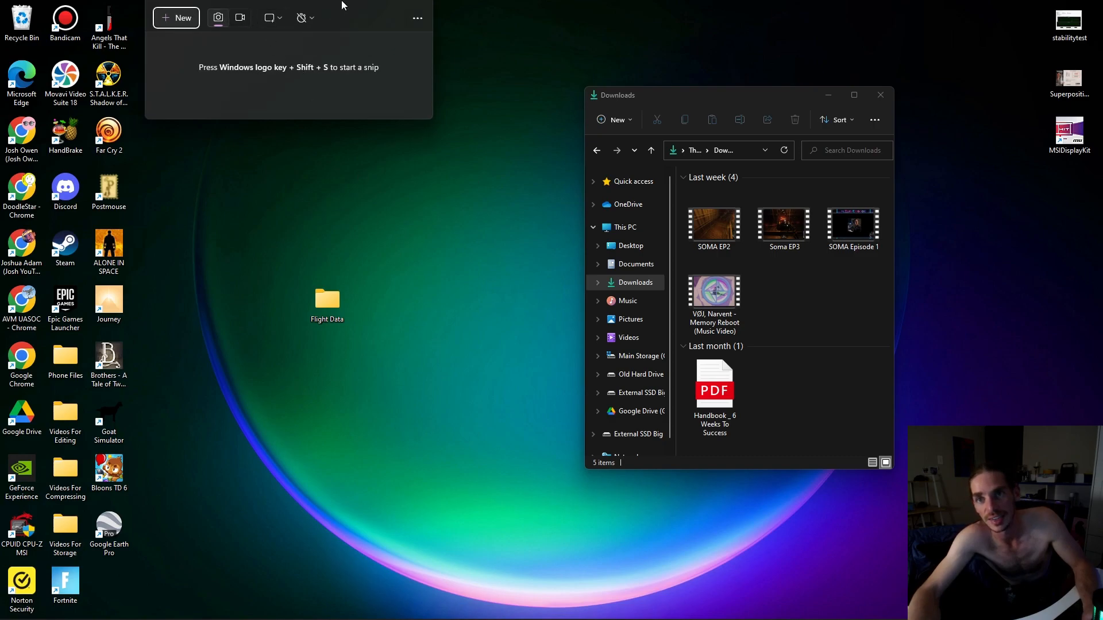
{"action": "left_click", "coordinate": [169, 76]}
{"action": "left_click_drag", "start_coordinate": [492, 195], "coordinate": [337, 310]}
{"action": "left_click", "coordinate": [770, 76]}
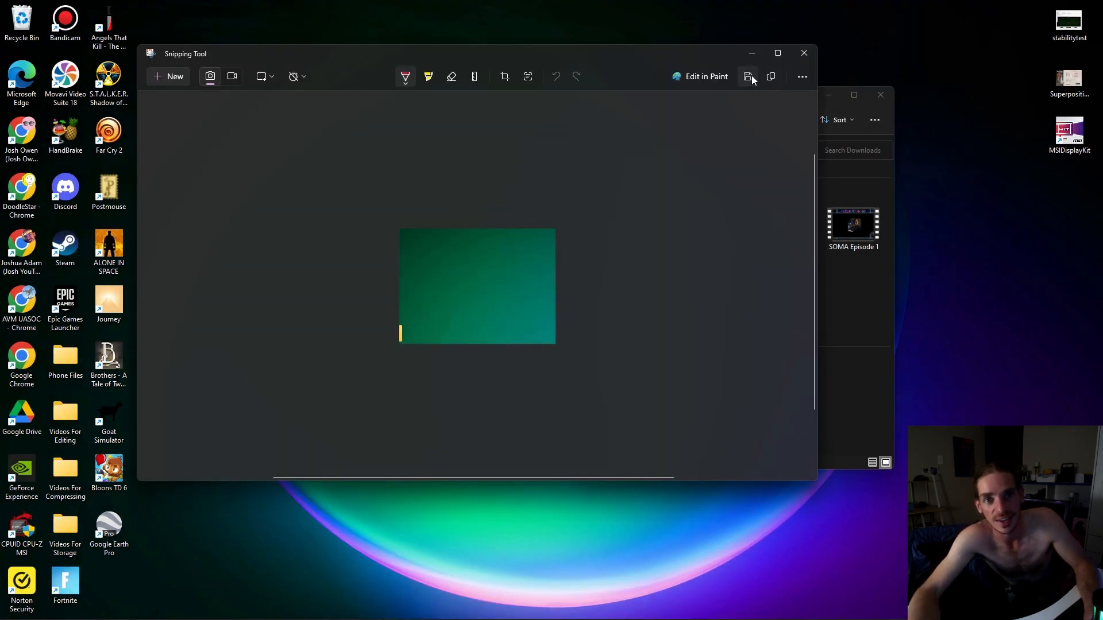
Start saving the sample snip and browse to the Pictures folder to locate where the screenshots are stored
{"action": "left_click", "coordinate": [747, 76]}
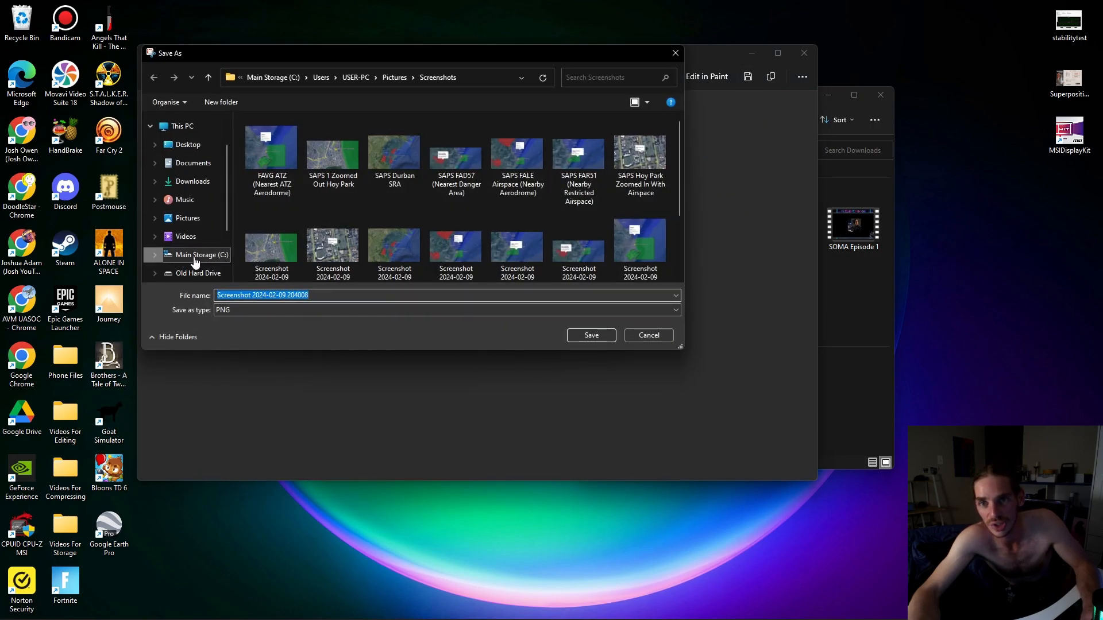
{"action": "left_click", "coordinate": [197, 256]}
{"action": "left_click", "coordinate": [154, 77]}
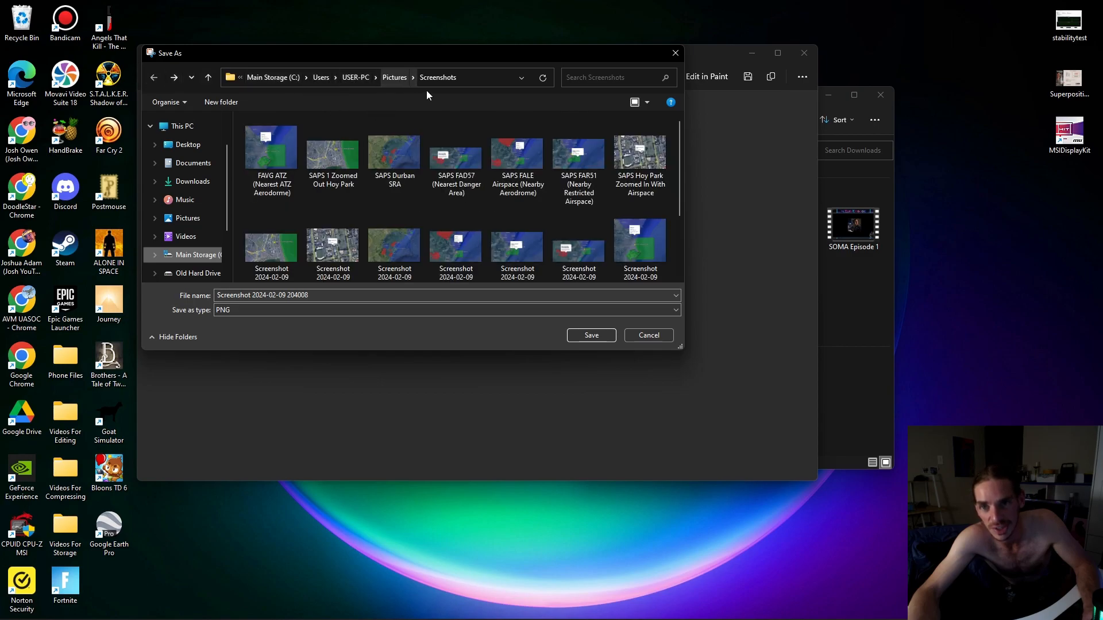
{"action": "left_click", "coordinate": [189, 220]}
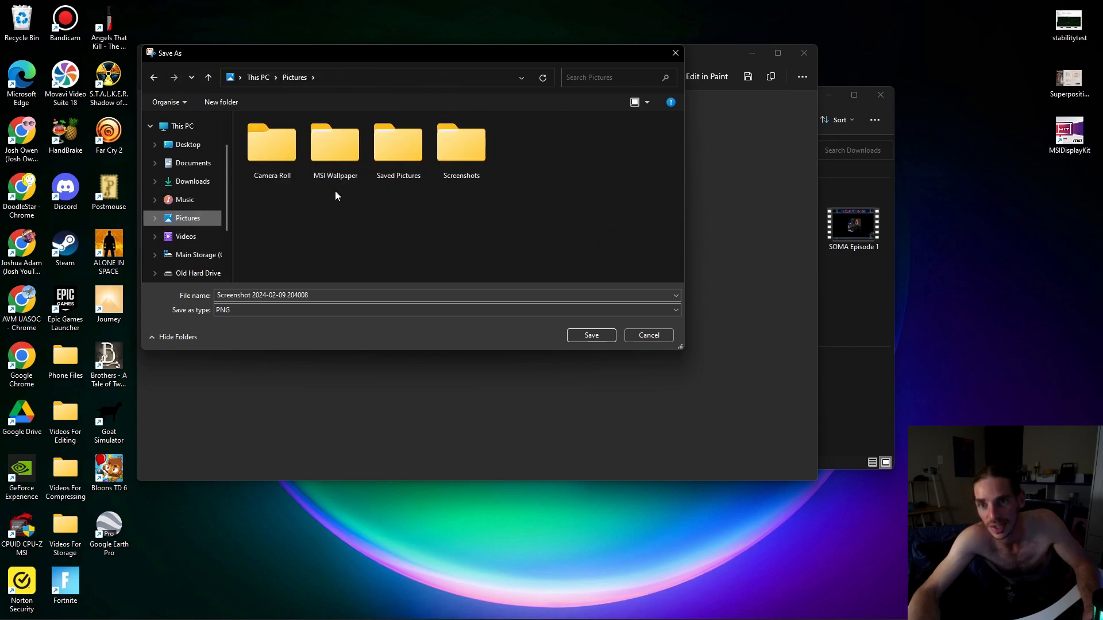
Check the contents of the Screenshots folder, cancel saving the sample snip and close Snipping Tool
{"action": "double_click", "coordinate": [462, 146]}
{"action": "left_click_drag", "start_coordinate": [521, 59], "coordinate": [404, 52]}
{"action": "left_click", "coordinate": [806, 46]}
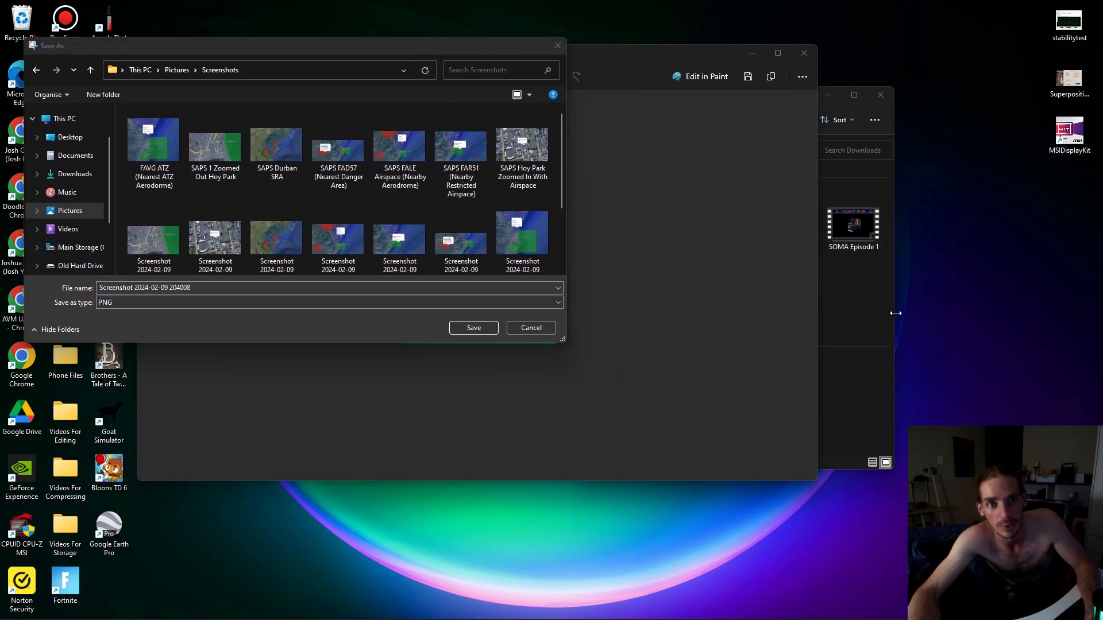
{"action": "left_click", "coordinate": [557, 46]}
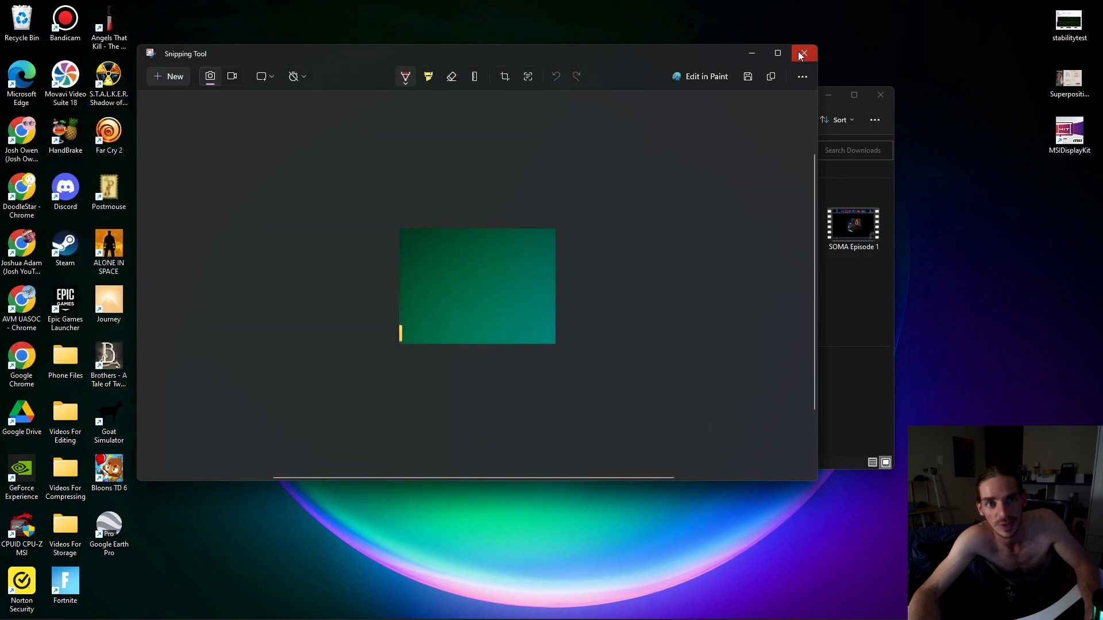
{"action": "left_click", "coordinate": [804, 53]}
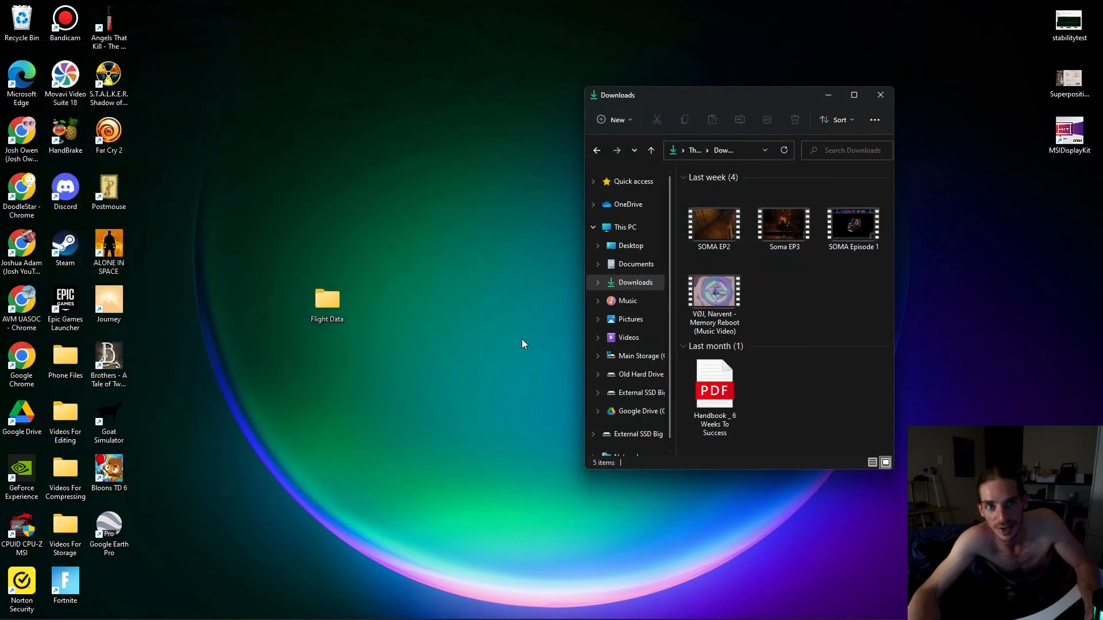
Open the Flight Data folder and the Screenshots folder inside Pictures in two File Explorer windows side by side
{"action": "left_click", "coordinate": [632, 320]}
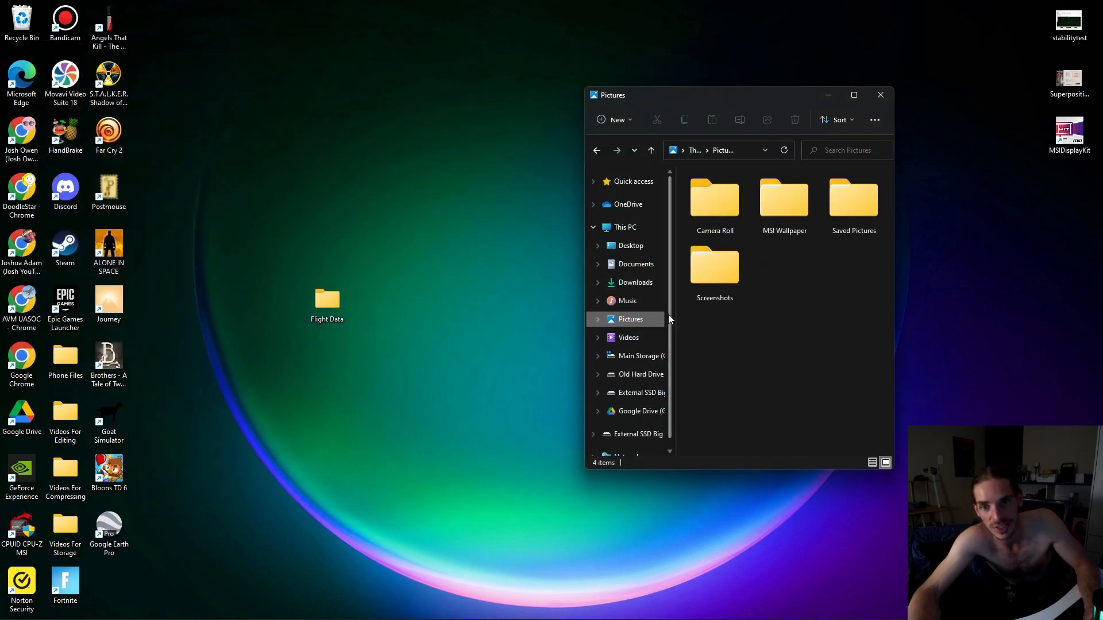
{"action": "double_click", "coordinate": [326, 303]}
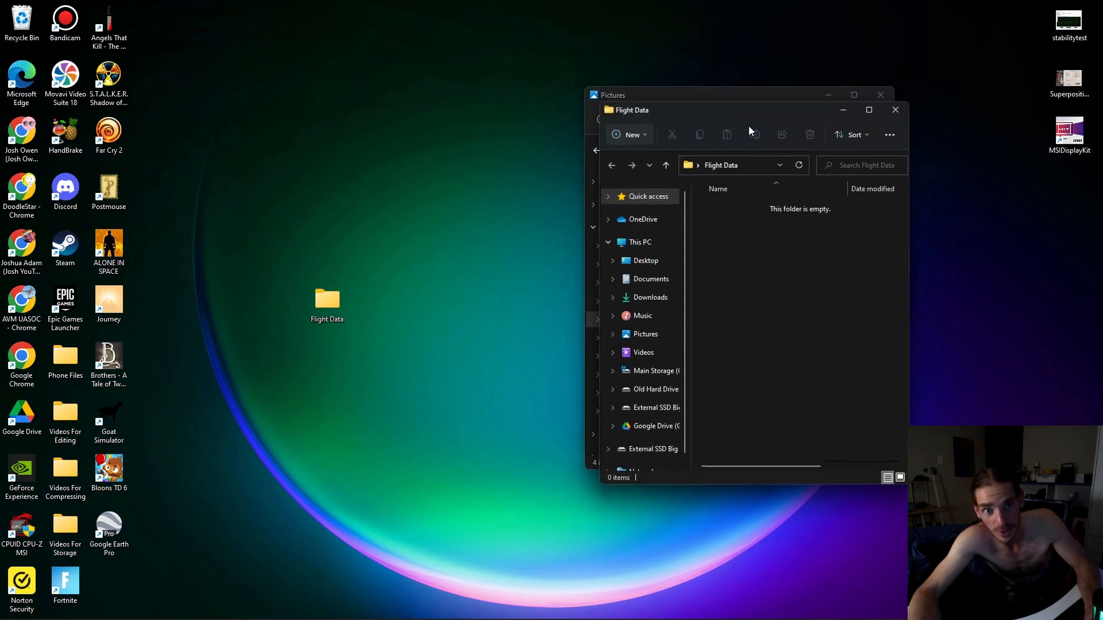
{"action": "left_click_drag", "start_coordinate": [771, 115], "coordinate": [374, 103]}
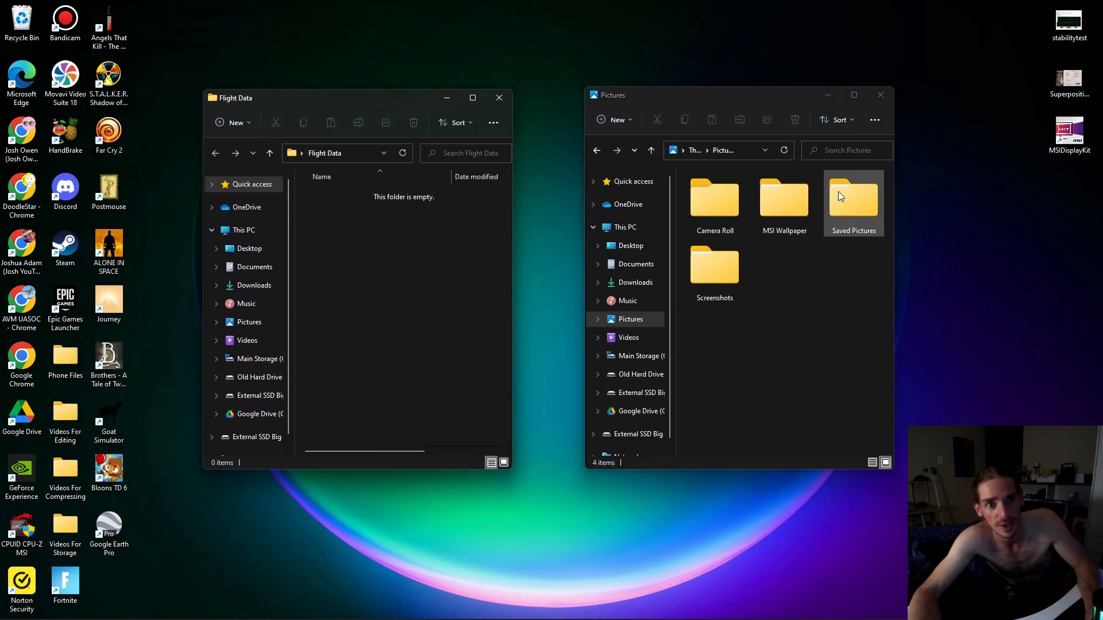
{"action": "double_click", "coordinate": [708, 280]}
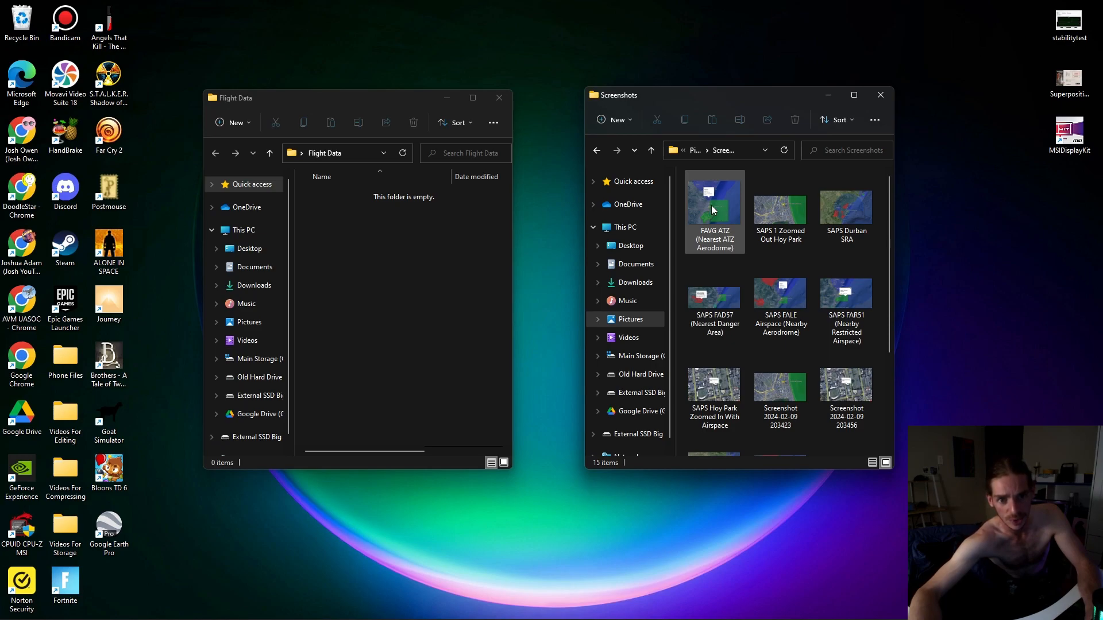
Add the prefix "SAPS" to the file name of the FAVG ATZ nearest aerodrome screenshot
{"action": "left_click_drag", "start_coordinate": [680, 198], "coordinate": [874, 242]}
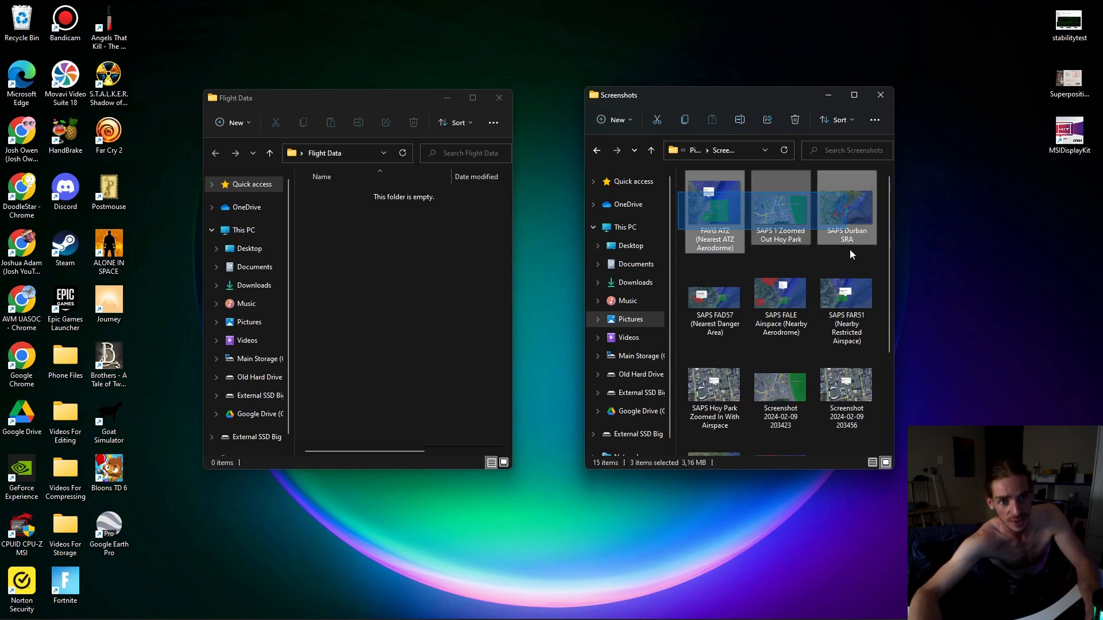
{"action": "left_click", "coordinate": [702, 210]}
{"action": "right_click", "coordinate": [695, 191]}
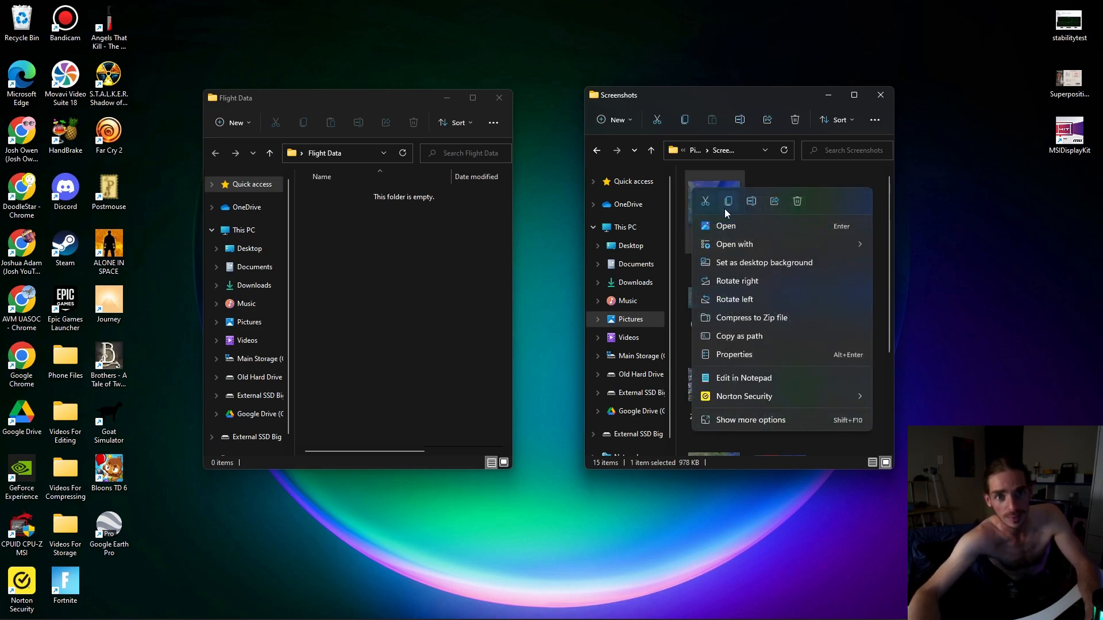
{"action": "left_click", "coordinate": [751, 202]}
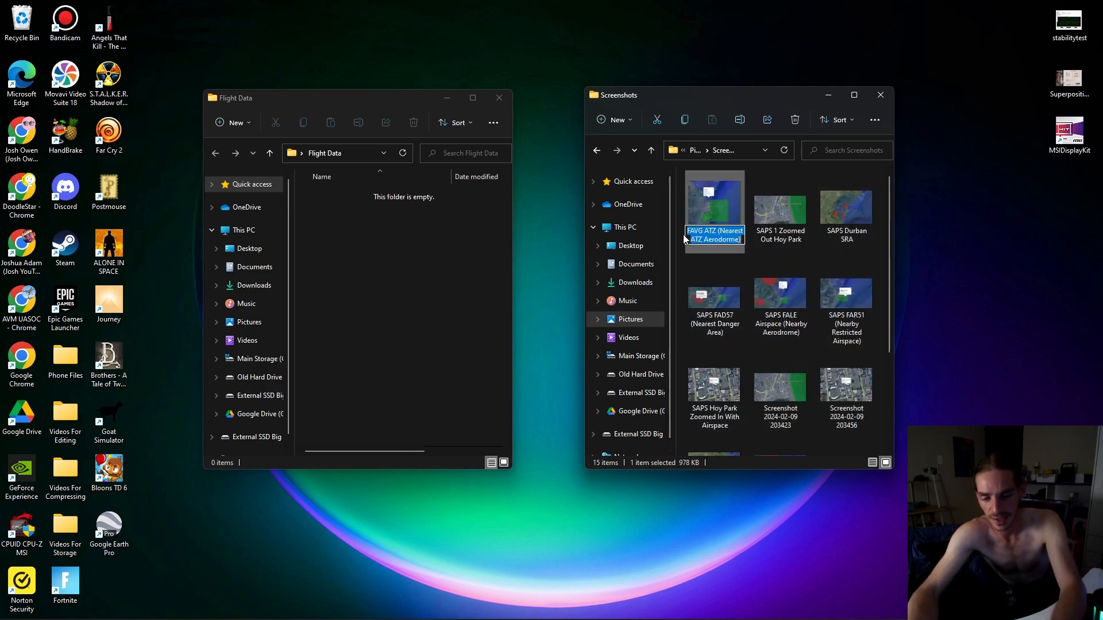
{"action": "key", "text": "Home"}
{"action": "type", "text": "SAPS"}
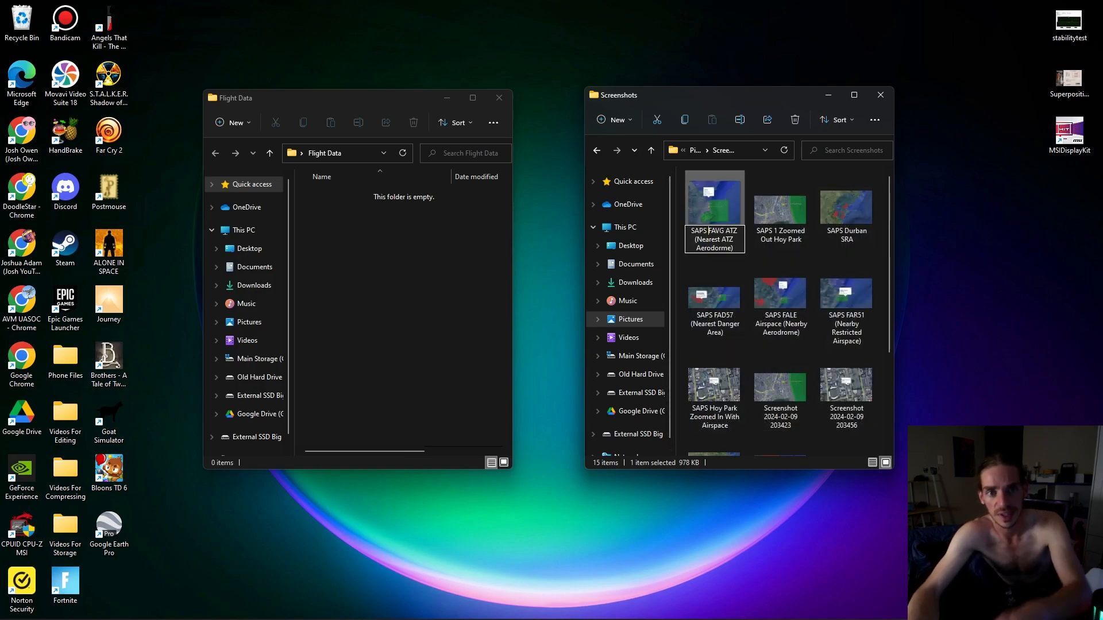
{"action": "key", "text": "Return"}
Select the seven screenshots whose names start with SAPS and move them into the Flight Data folder
{"action": "left_click_drag", "start_coordinate": [678, 191], "coordinate": [844, 281]}
{"action": "left_click", "coordinate": [714, 345]}
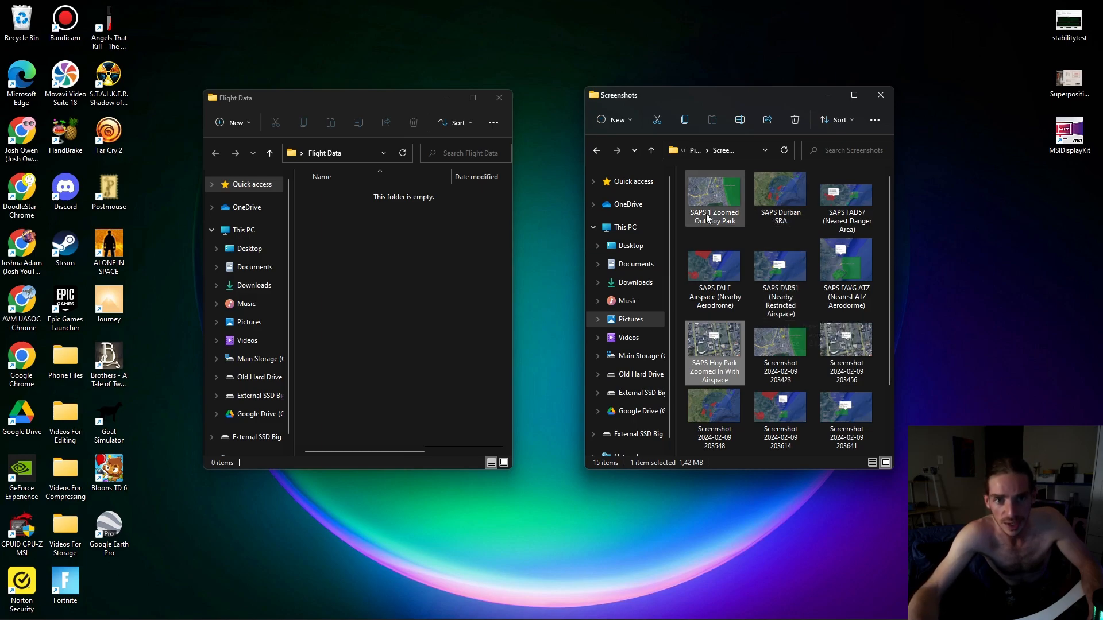
{"action": "left_click_drag", "start_coordinate": [679, 191], "coordinate": [883, 273]}
{"action": "left_click", "coordinate": [740, 355], "text": "ctrl"}
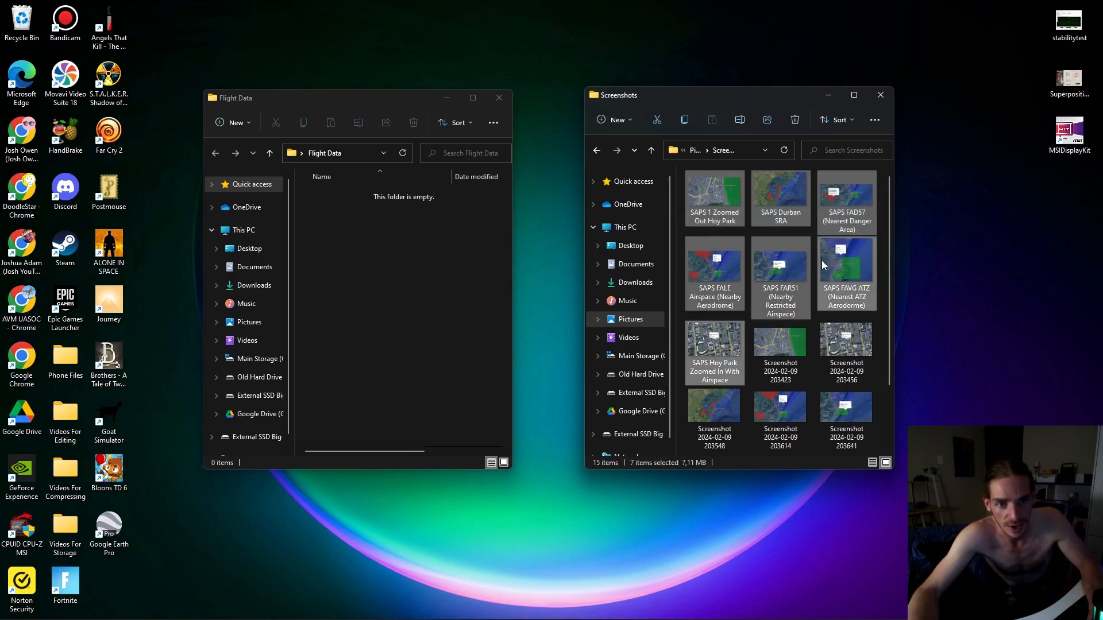
{"action": "scroll", "coordinate": [822, 261], "scroll_direction": "down", "scroll_amount": 2}
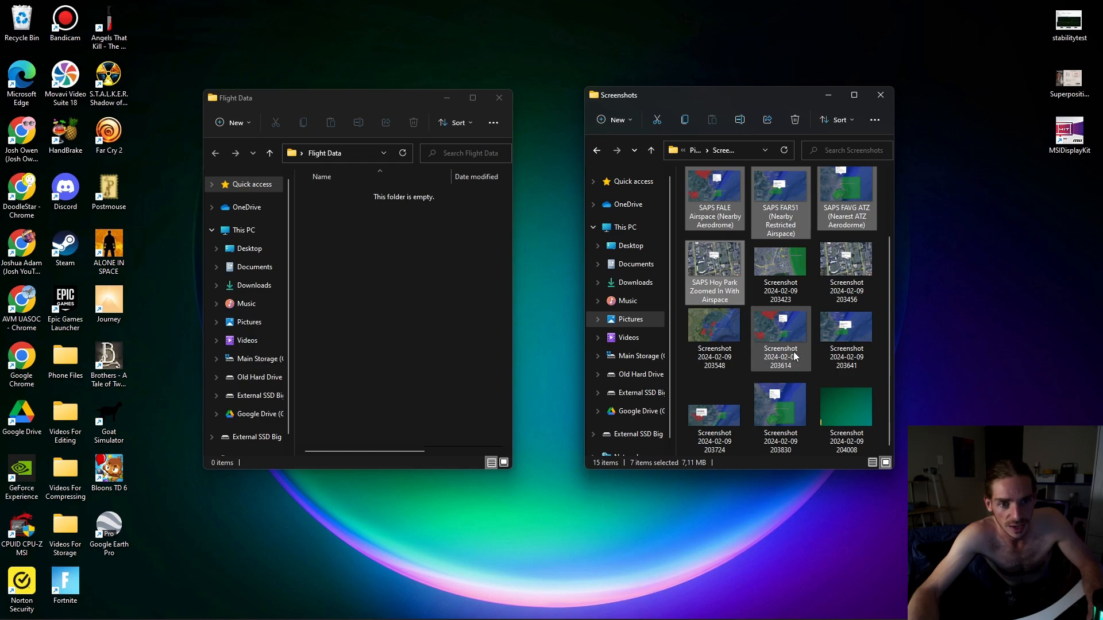
{"action": "scroll", "coordinate": [793, 362], "scroll_direction": "up", "scroll_amount": 2}
{"action": "left_click_drag", "start_coordinate": [714, 278], "coordinate": [362, 312]}
Delete all remaining files in the Screenshots folder, close its window and place the Flight Data window mid-desktop
{"action": "left_click_drag", "start_coordinate": [857, 407], "coordinate": [678, 168]}
{"action": "left_click", "coordinate": [794, 120]}
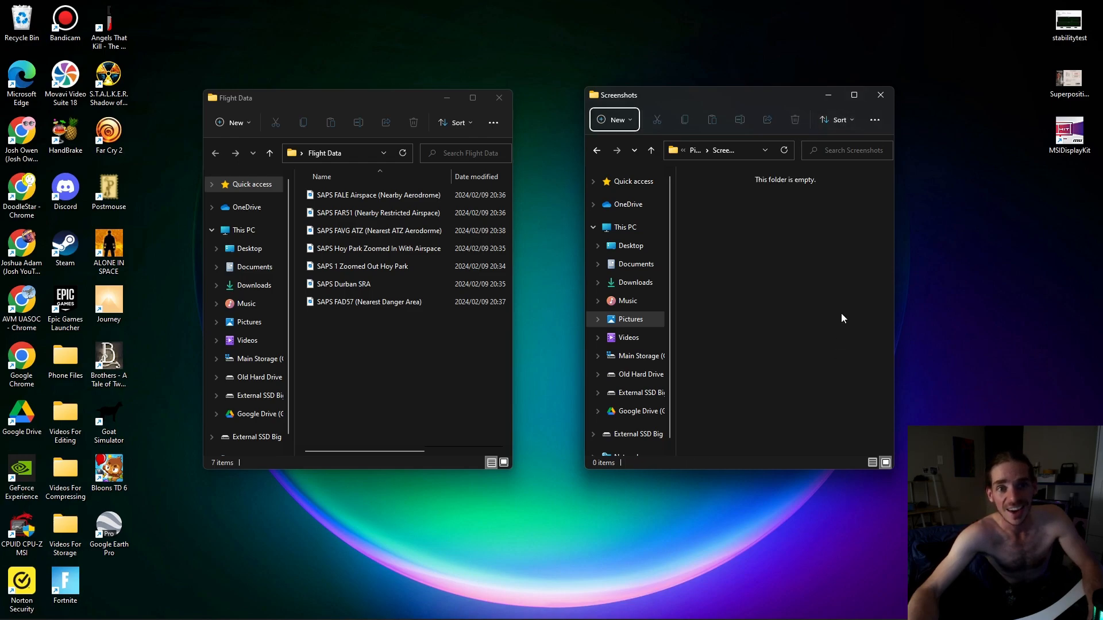
{"action": "left_click", "coordinate": [880, 96]}
{"action": "left_click_drag", "start_coordinate": [405, 101], "coordinate": [579, 157]}
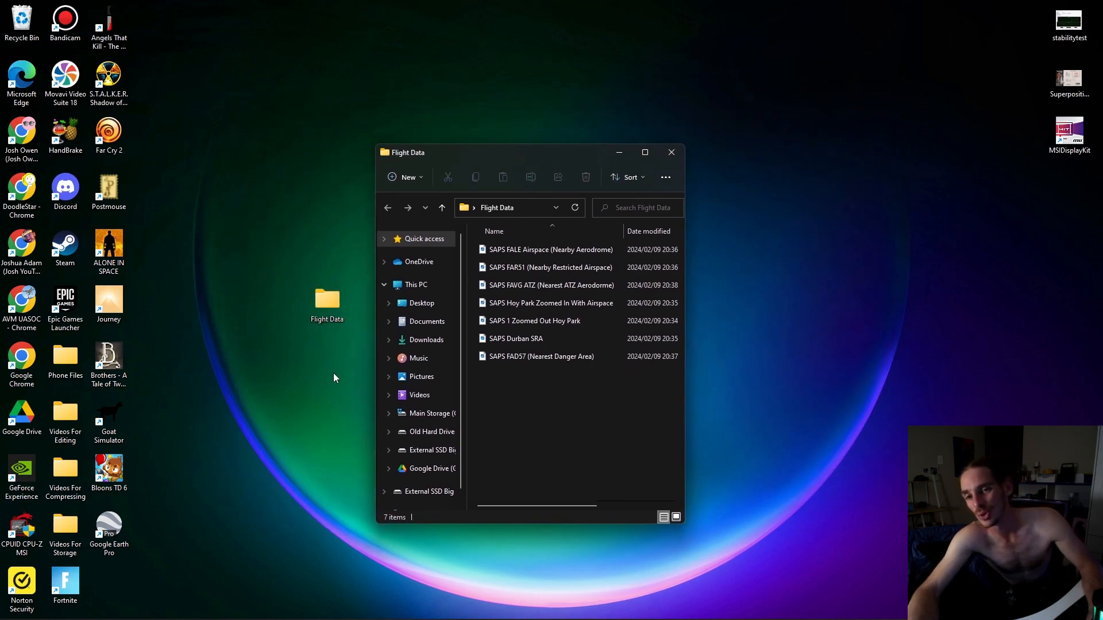
{"action": "left_click", "coordinate": [325, 446]}
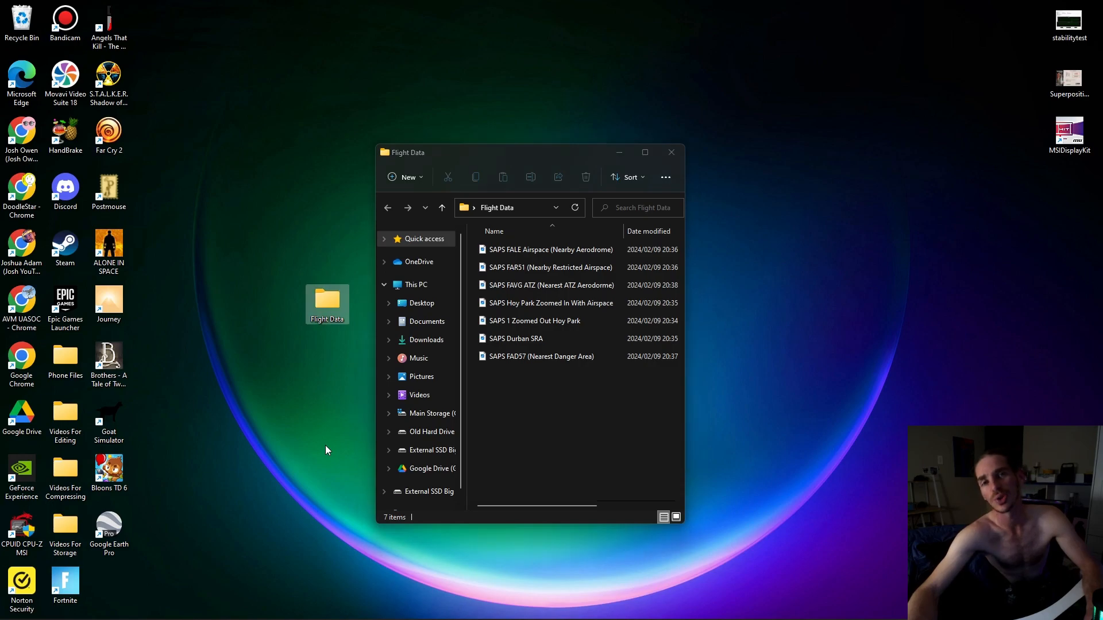